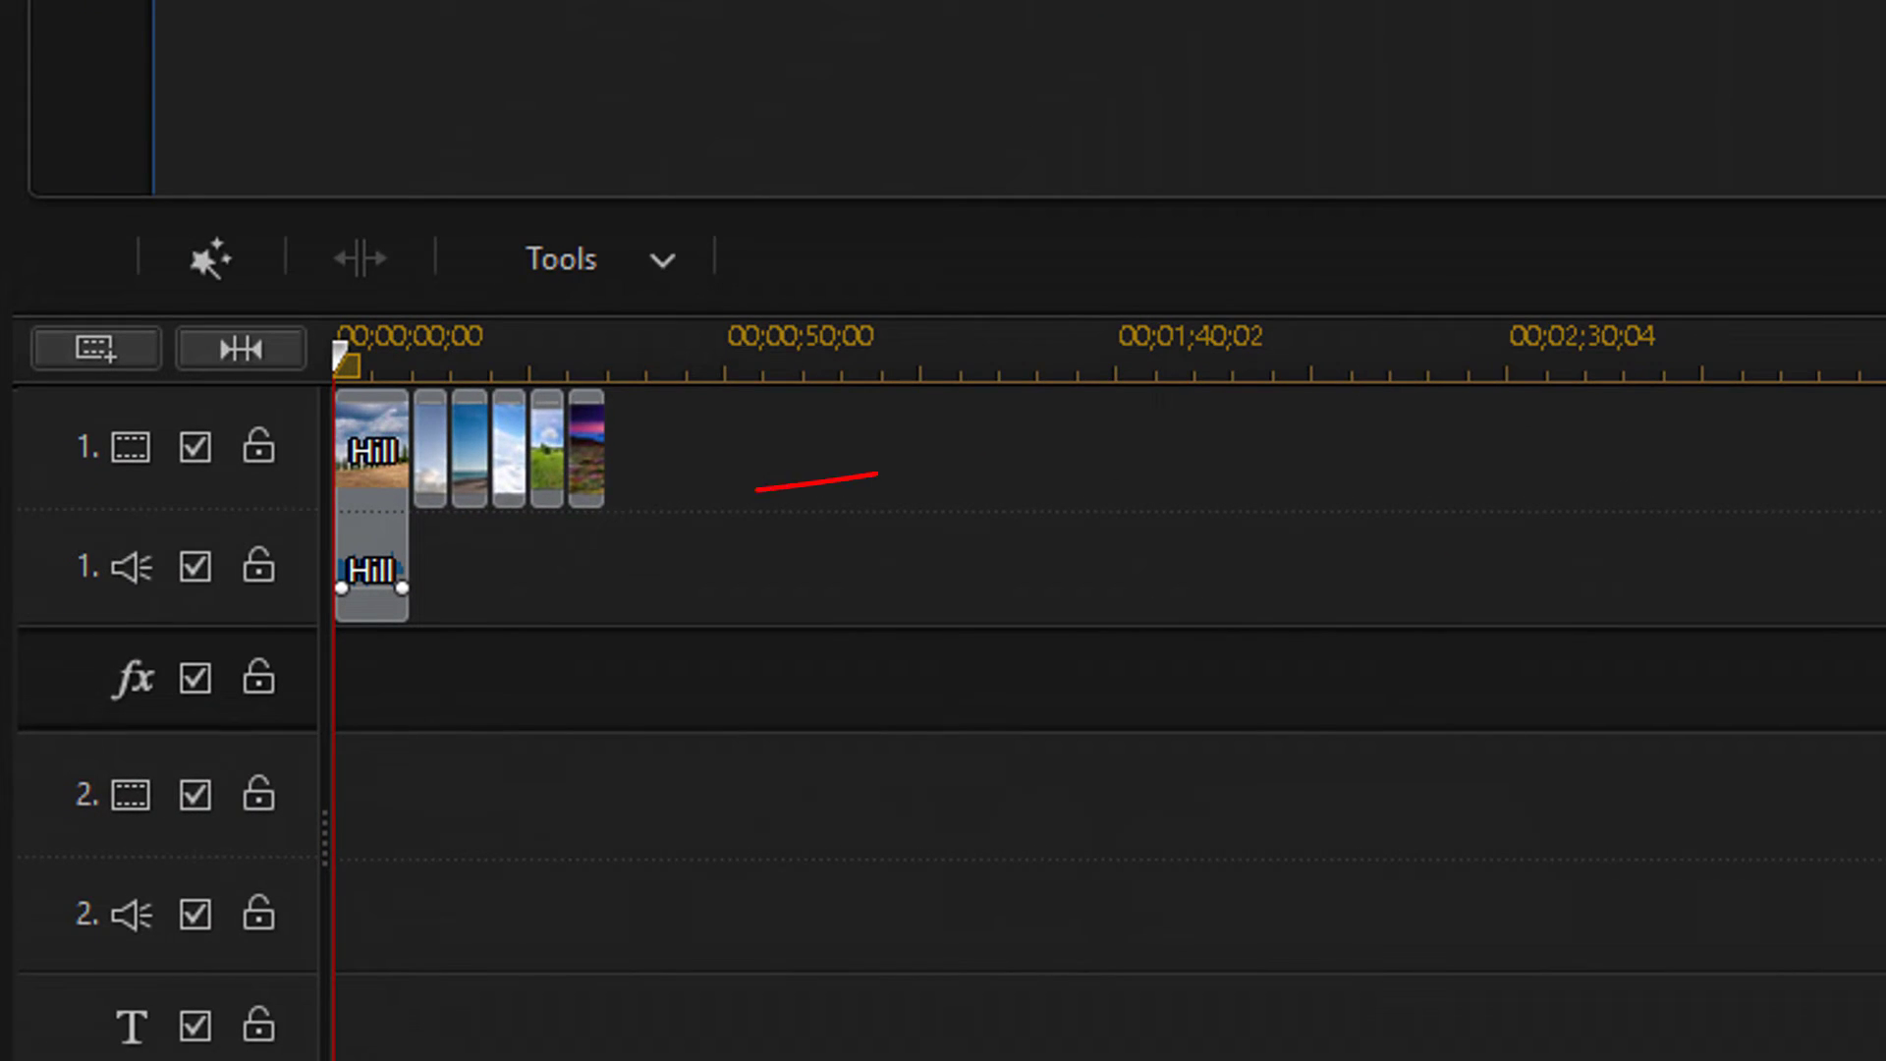
Select all timeline clips with Ctrl+A and open the Magic Style gallery from Magic Tools.
left_click(351, 447)
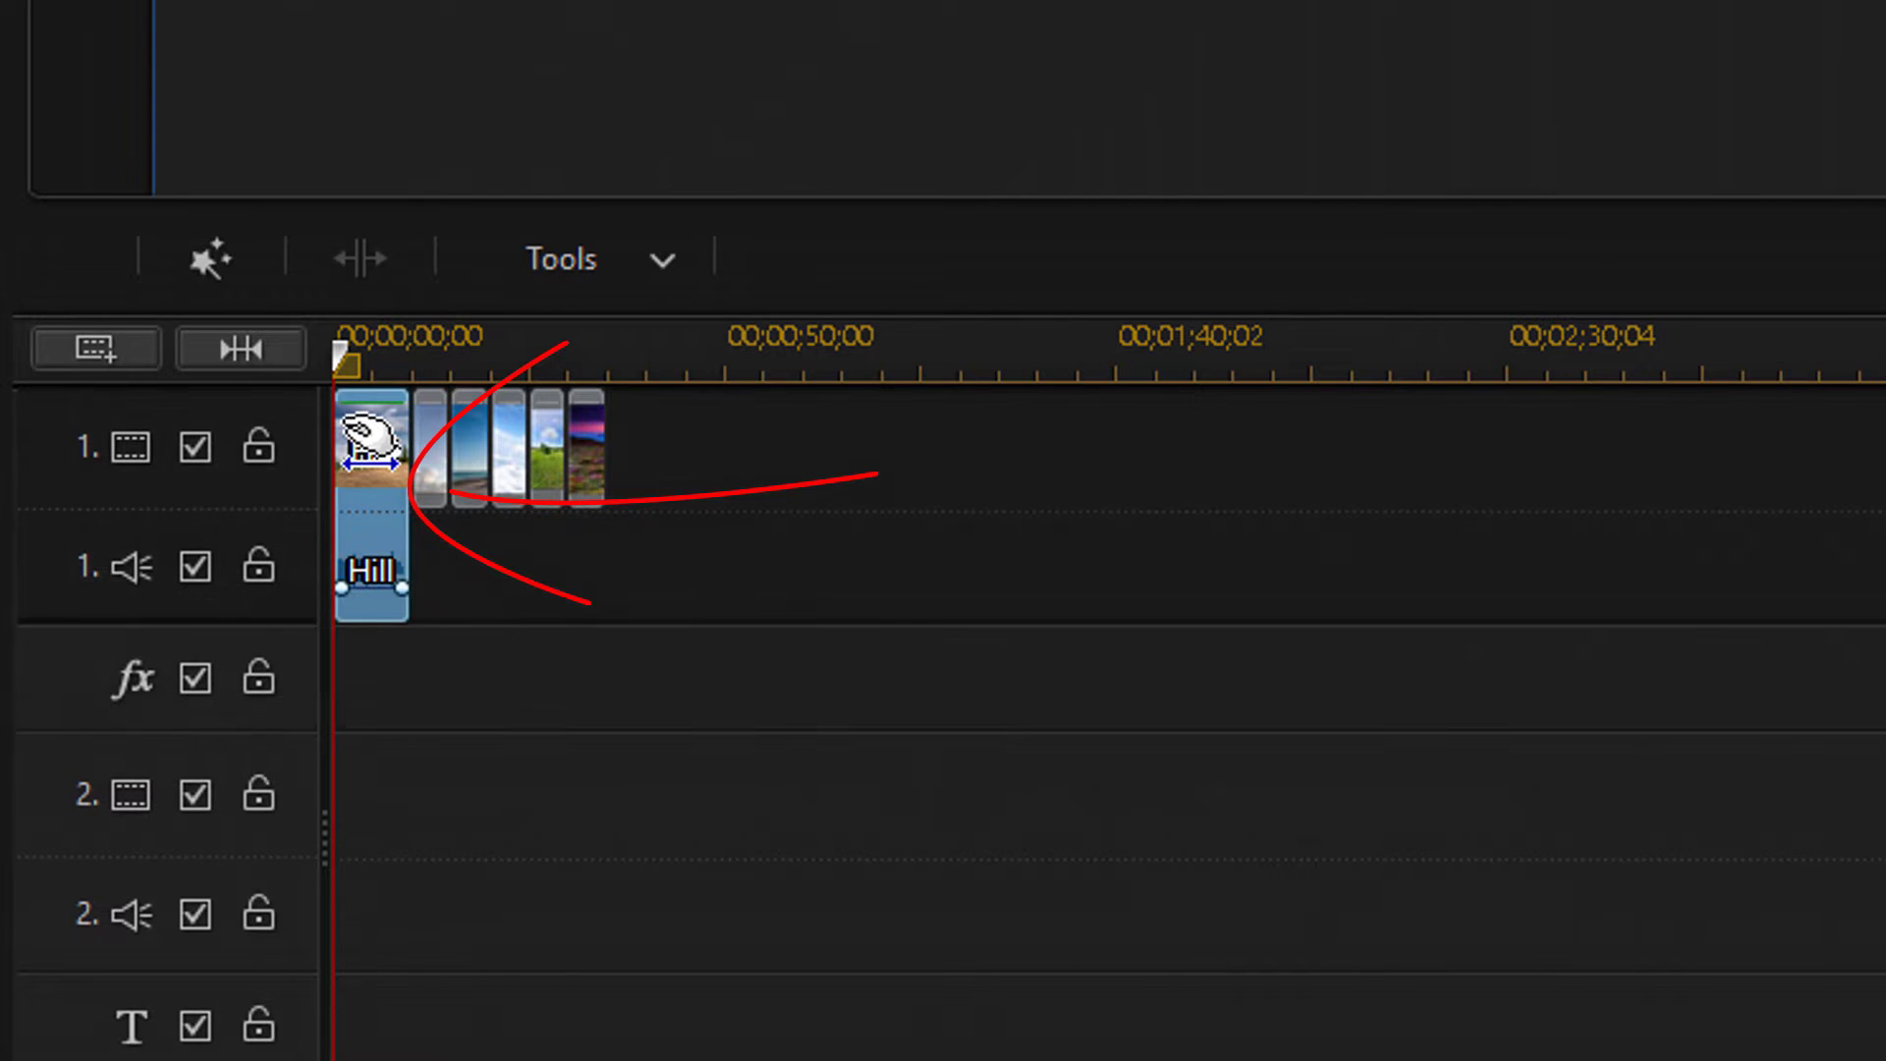
left_click(192, 255)
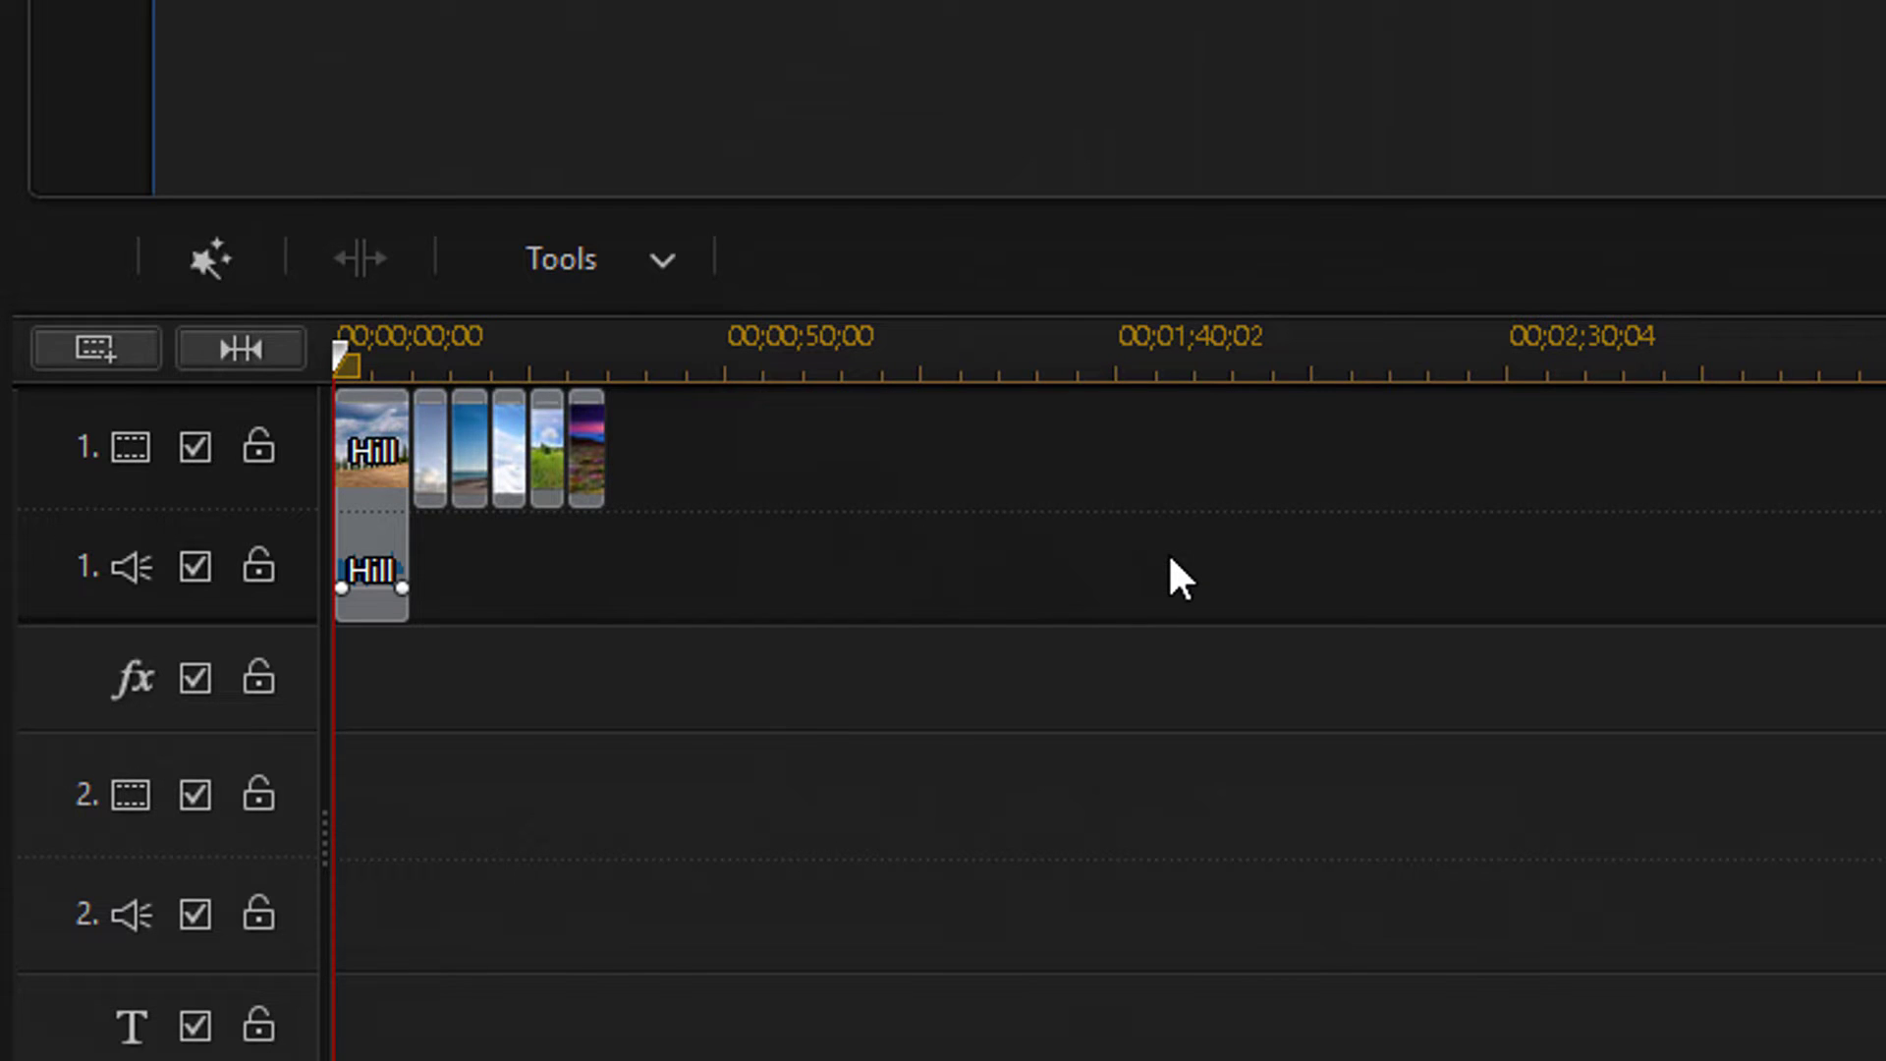
key("ctrl+a")
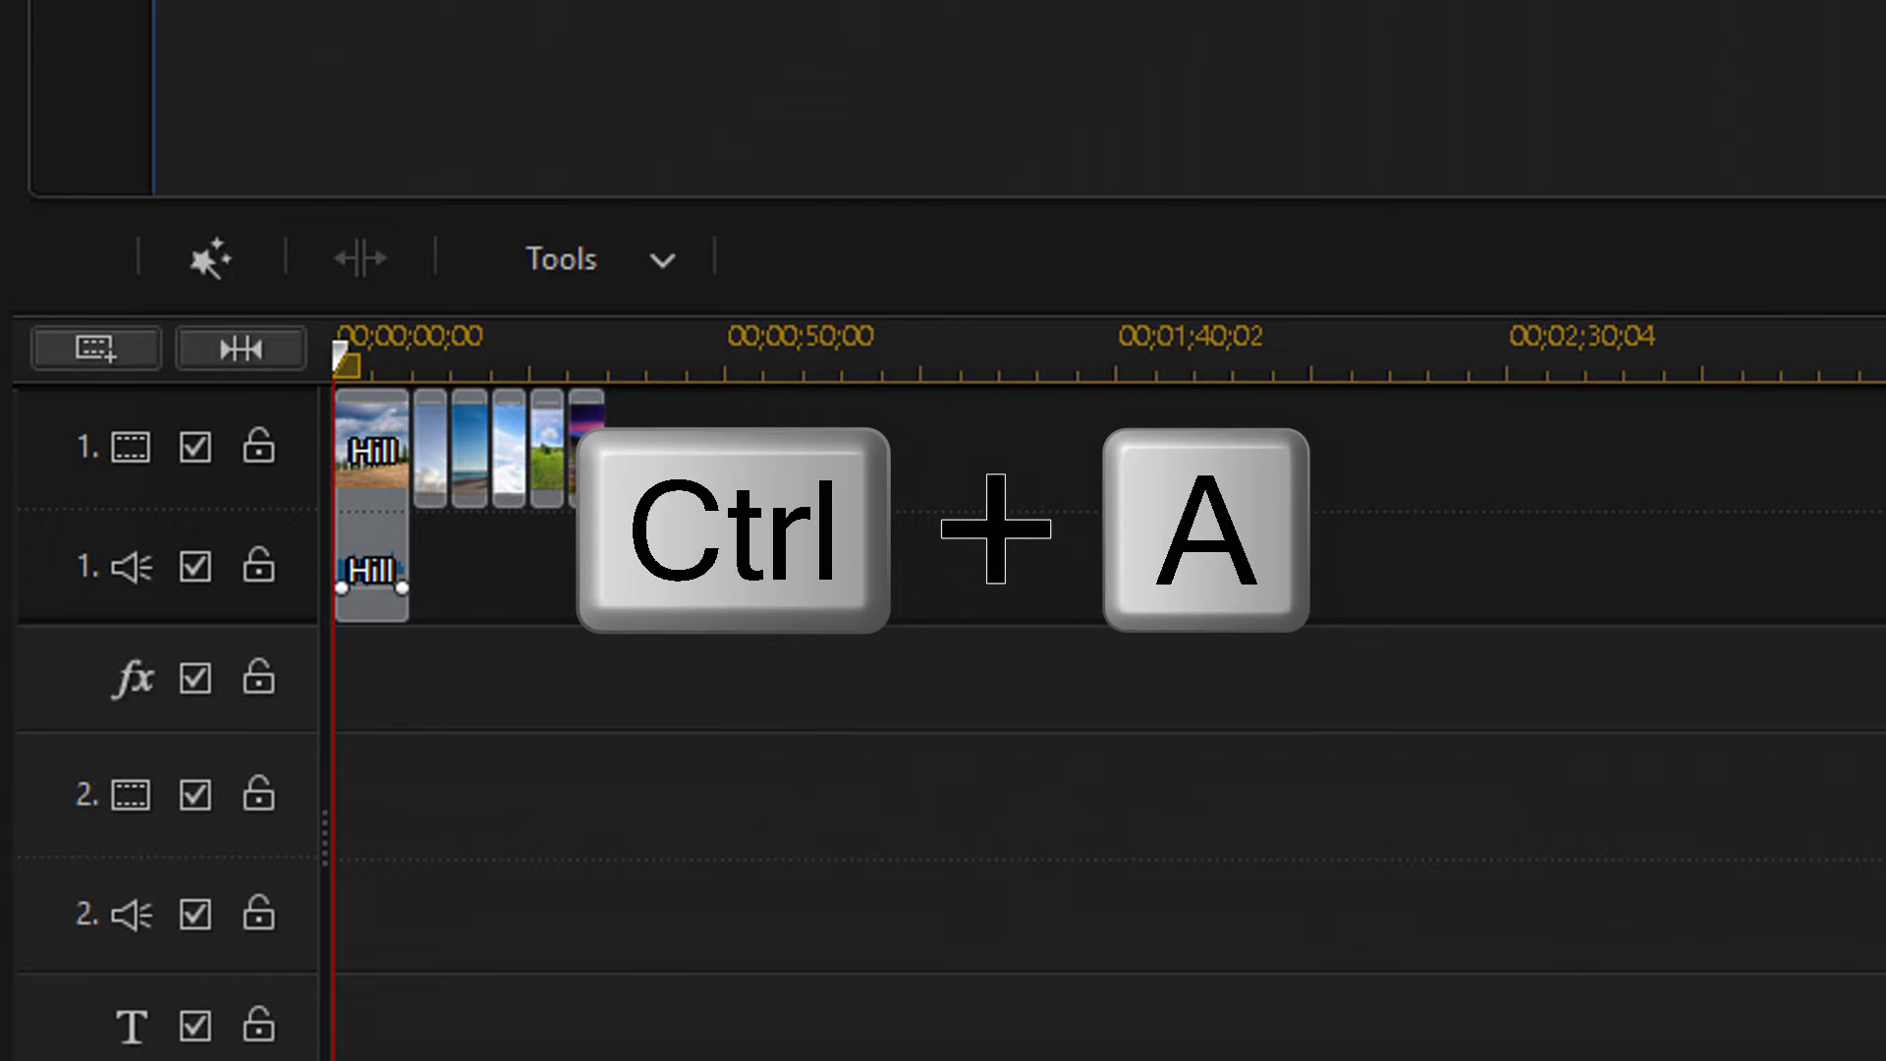
key("ctrl+a")
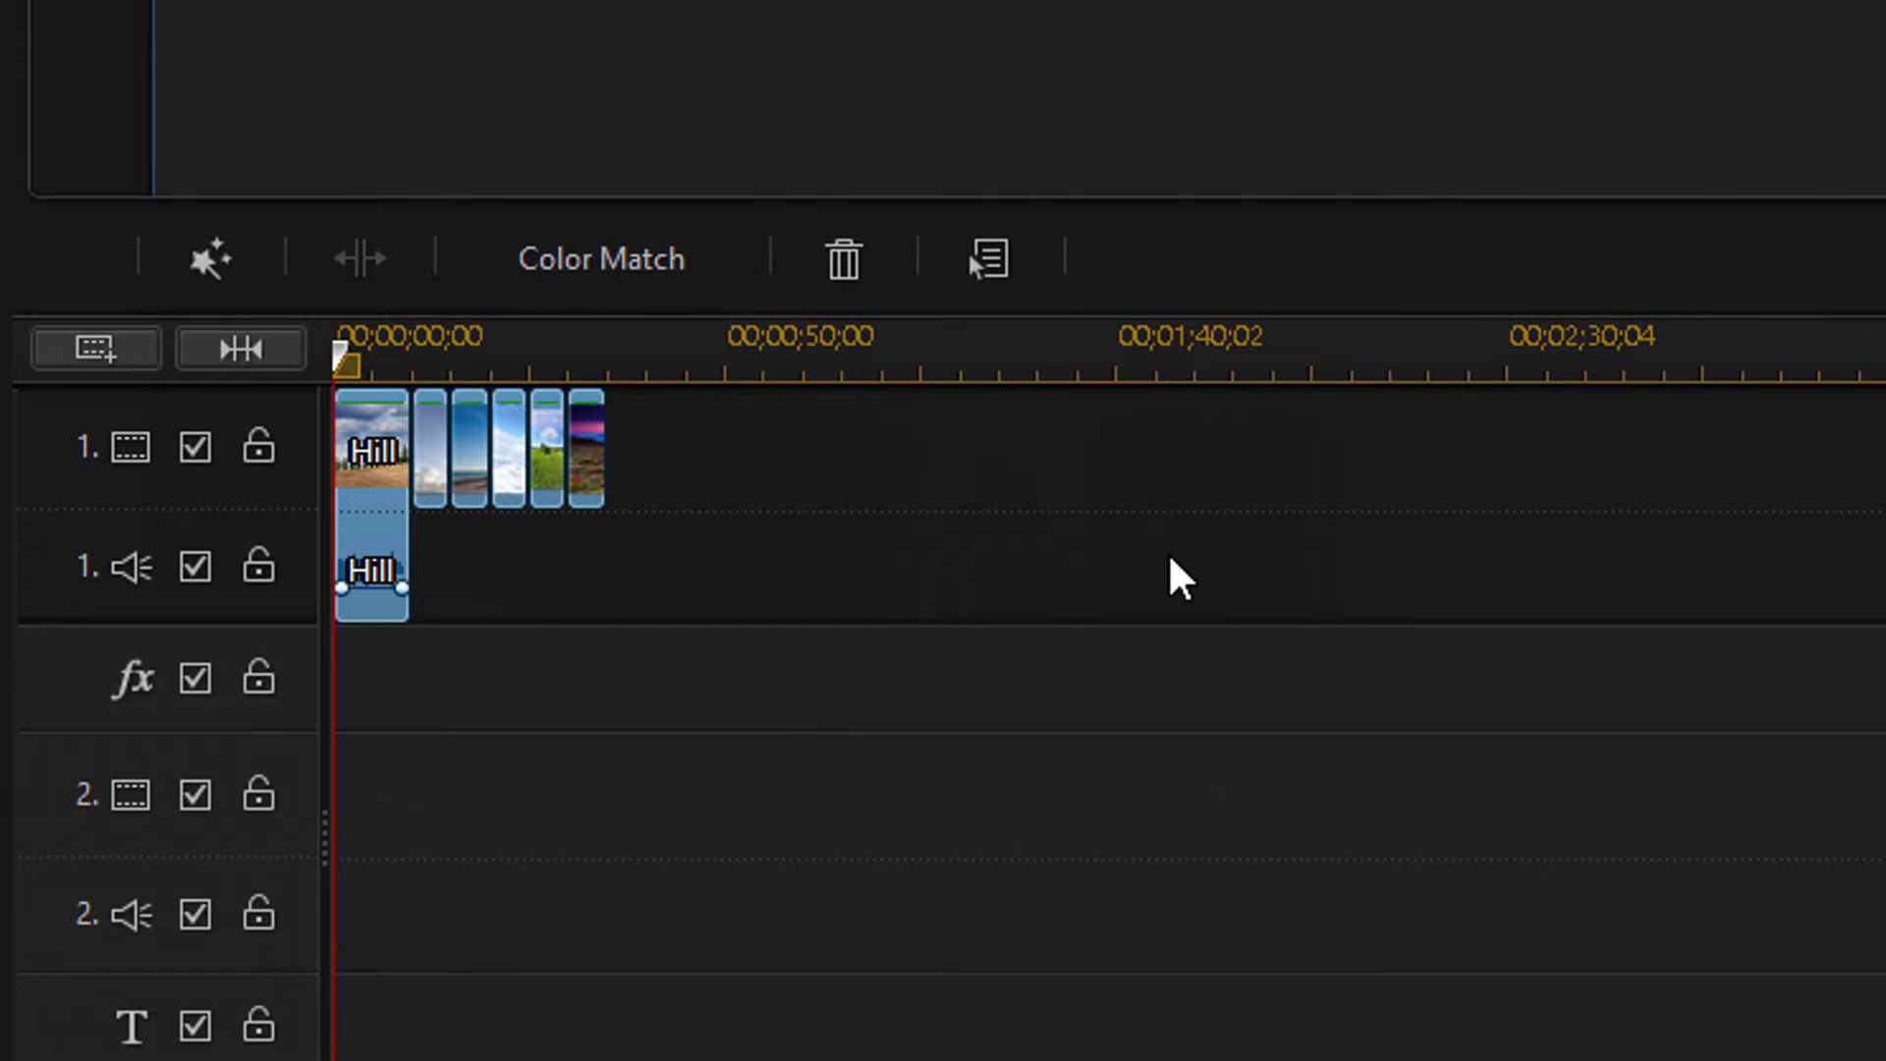
left_click(203, 257)
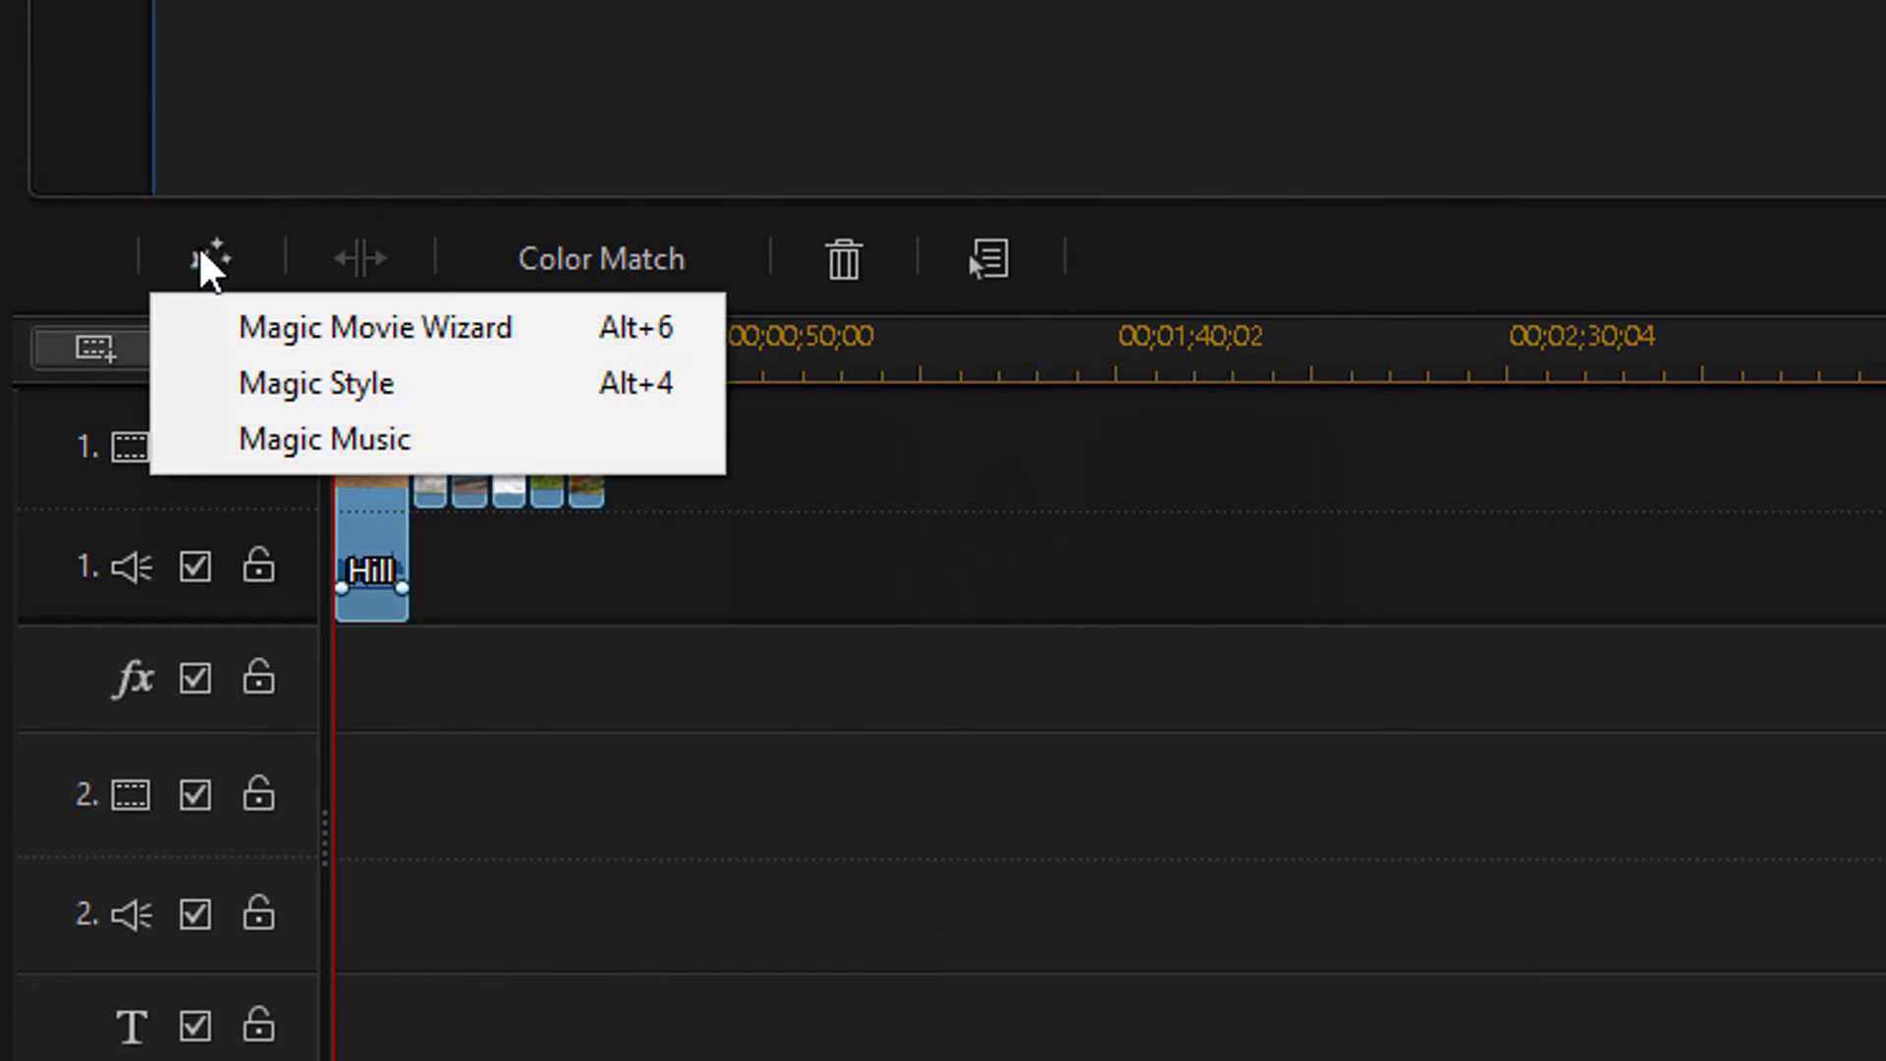
left_click(373, 381)
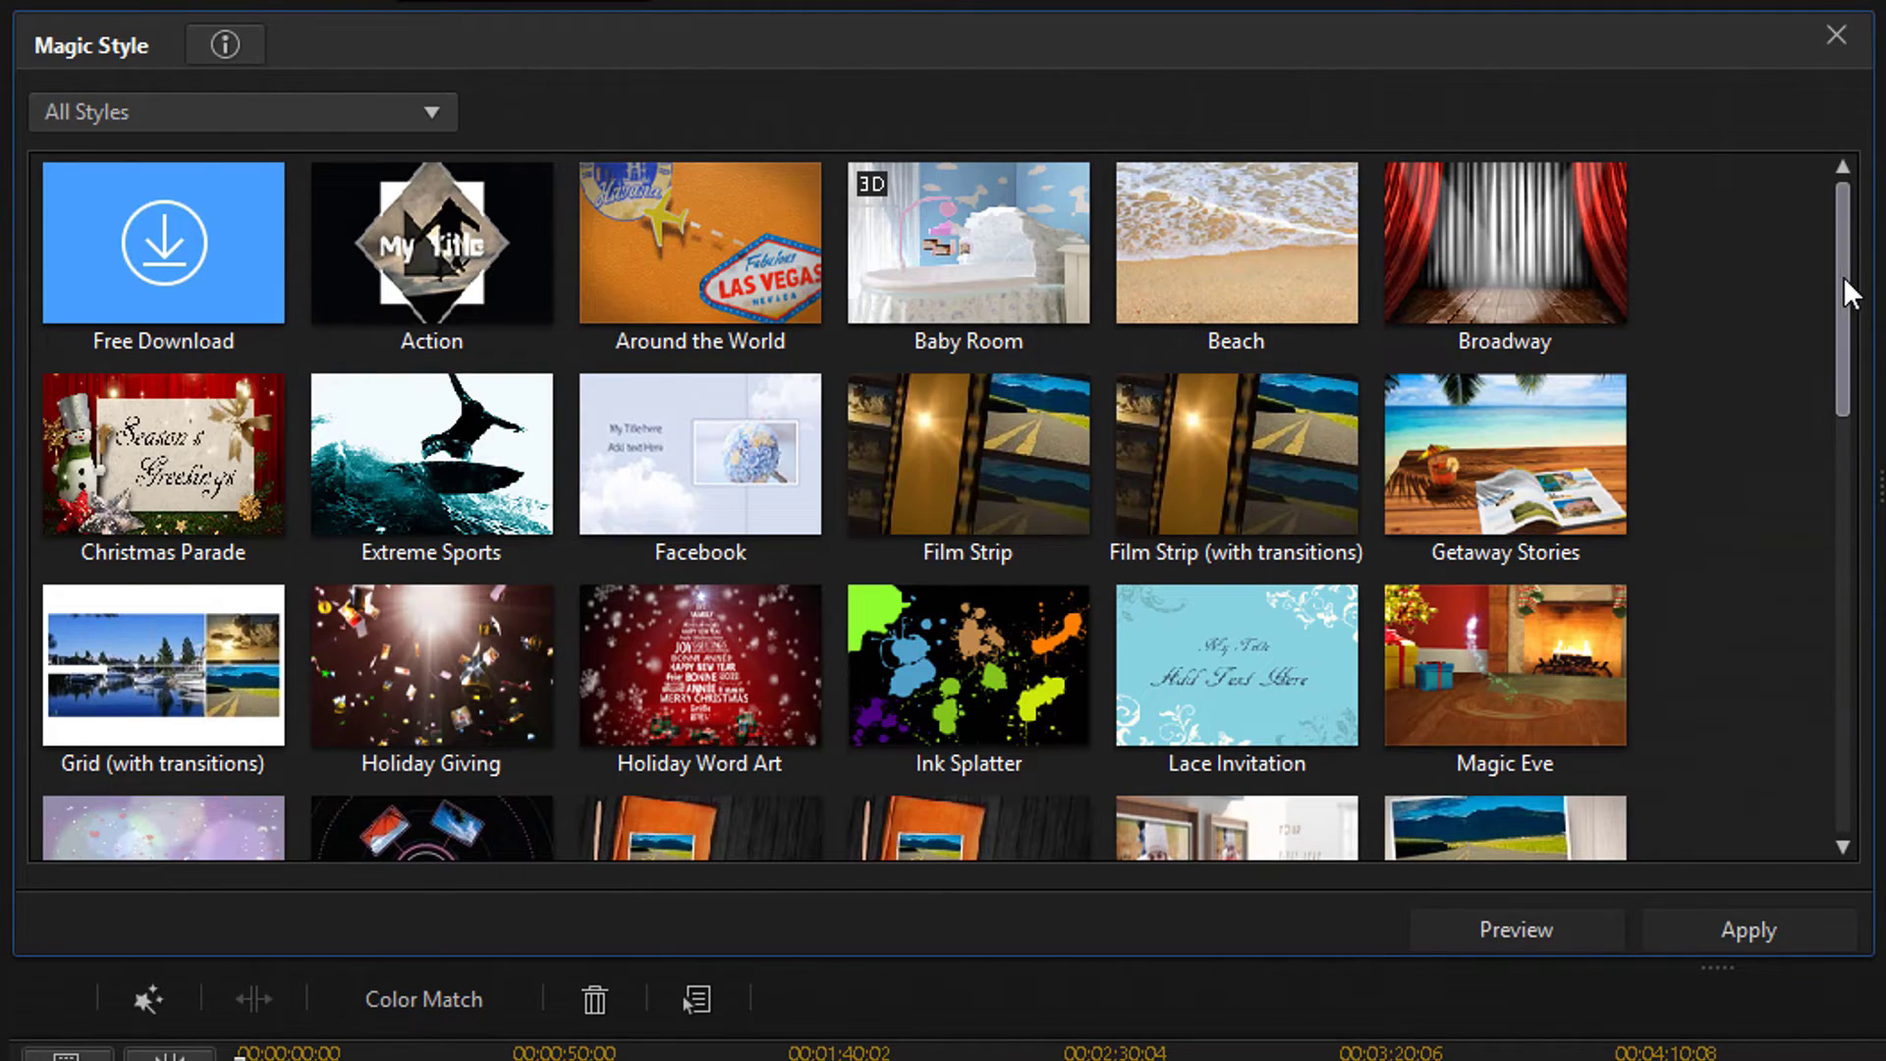
left_click_drag(1843, 285, 1819, 196)
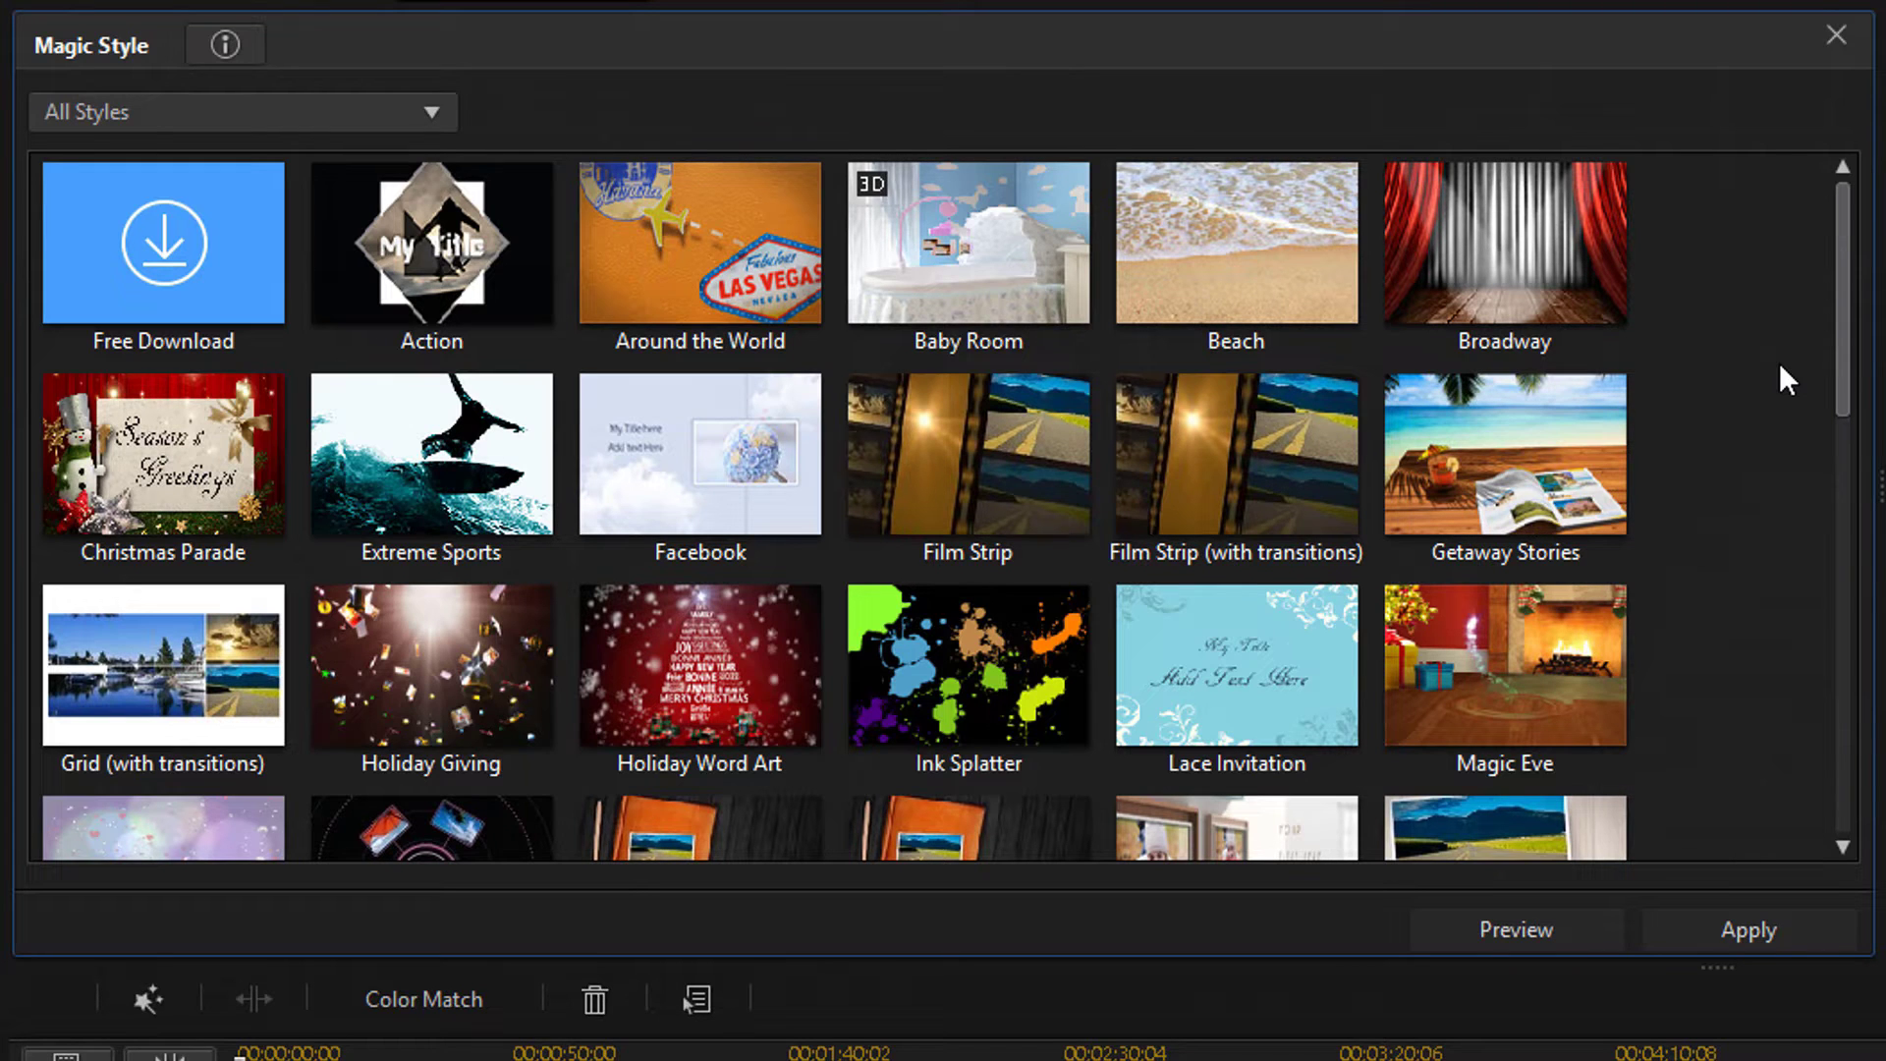
Filter the style list to the Comic category and select the Comic style thumbnail.
left_click(438, 108)
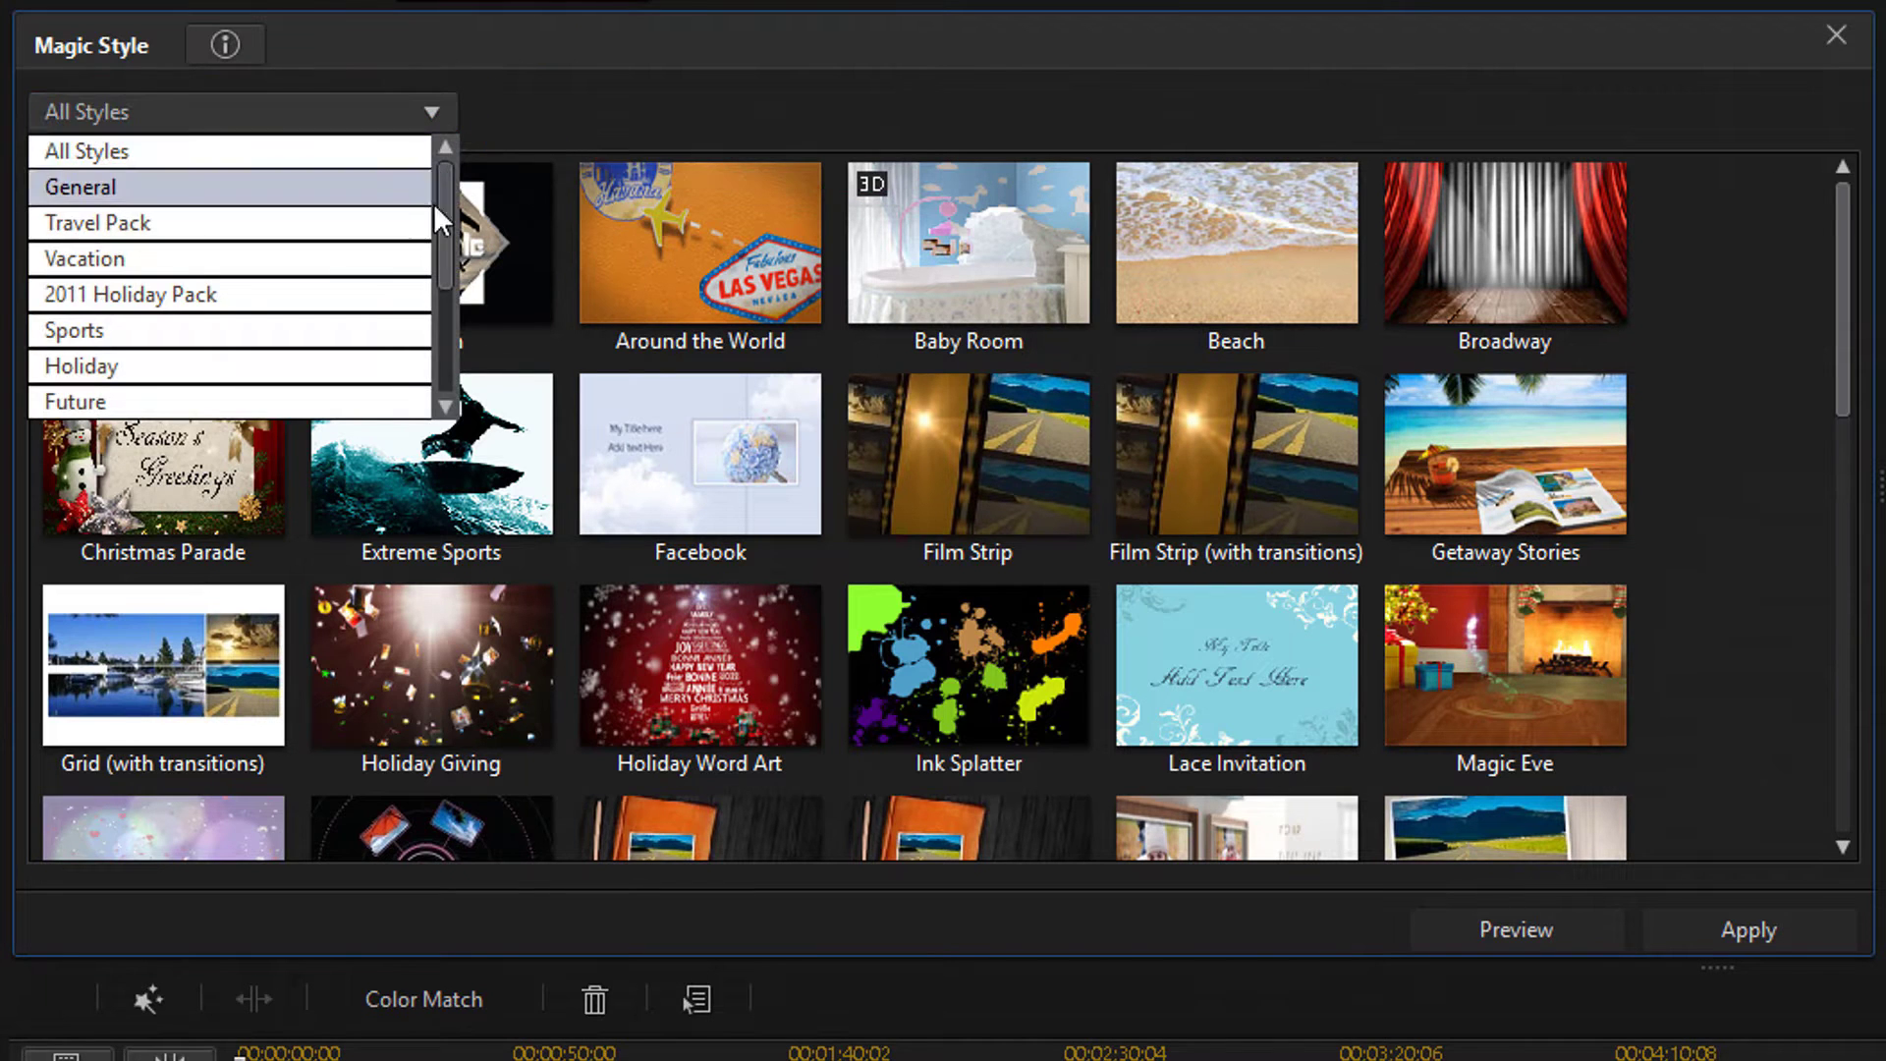
left_click_drag(433, 202, 438, 358)
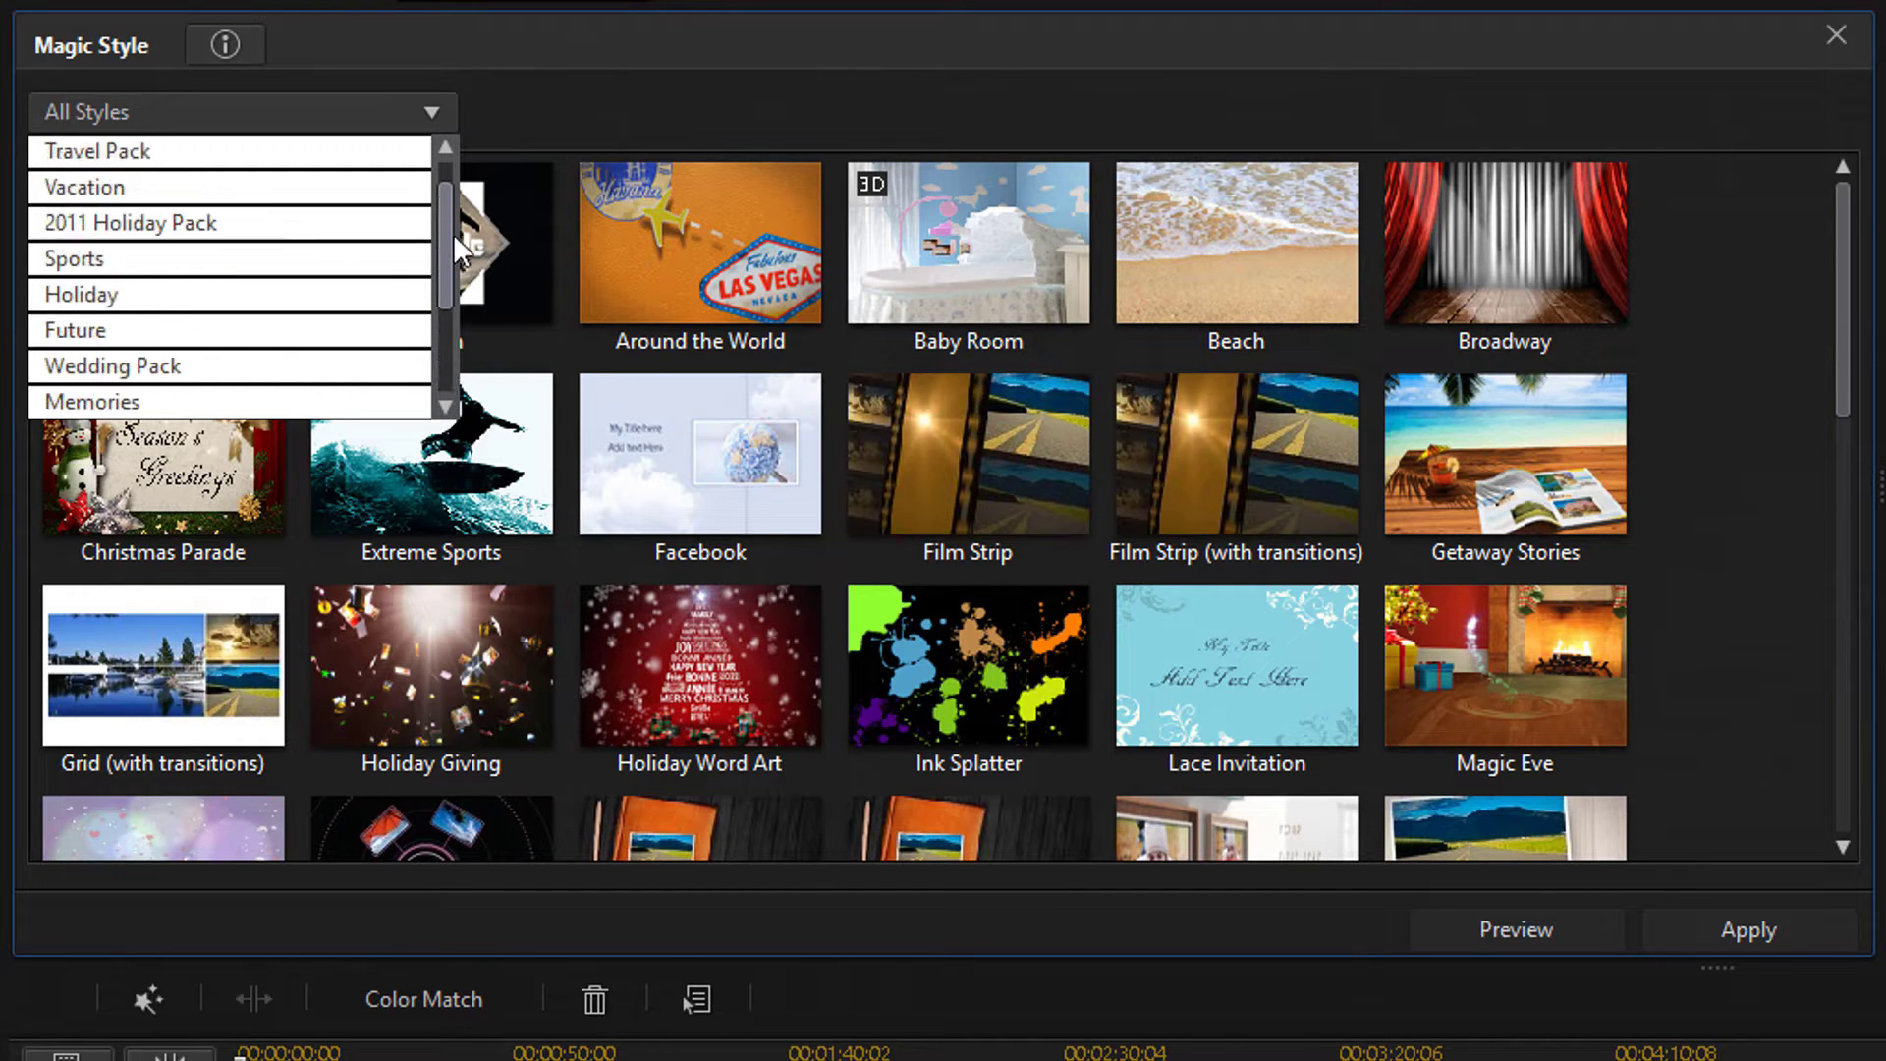
mouse_move(455, 234)
left_mouse_down()
mouse_move(452, 210)
mouse_move(439, 334)
left_mouse_up()
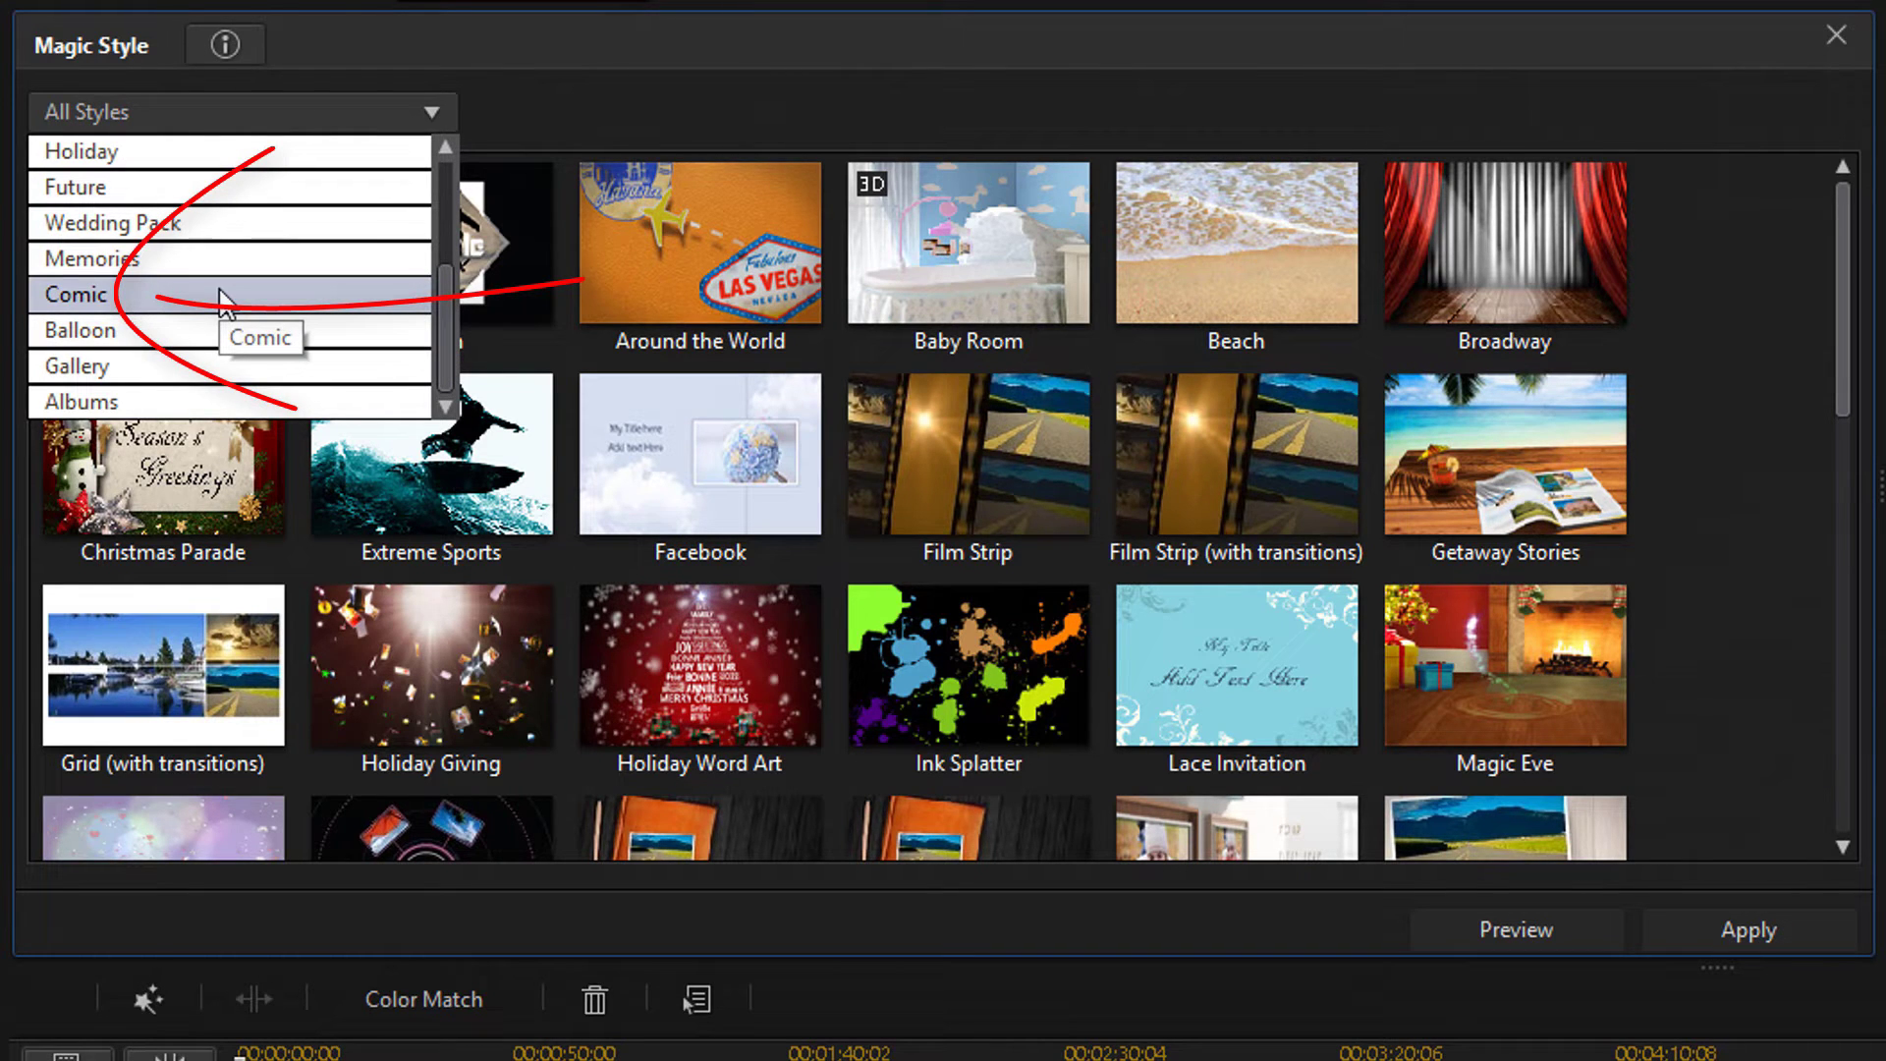
left_click(111, 294)
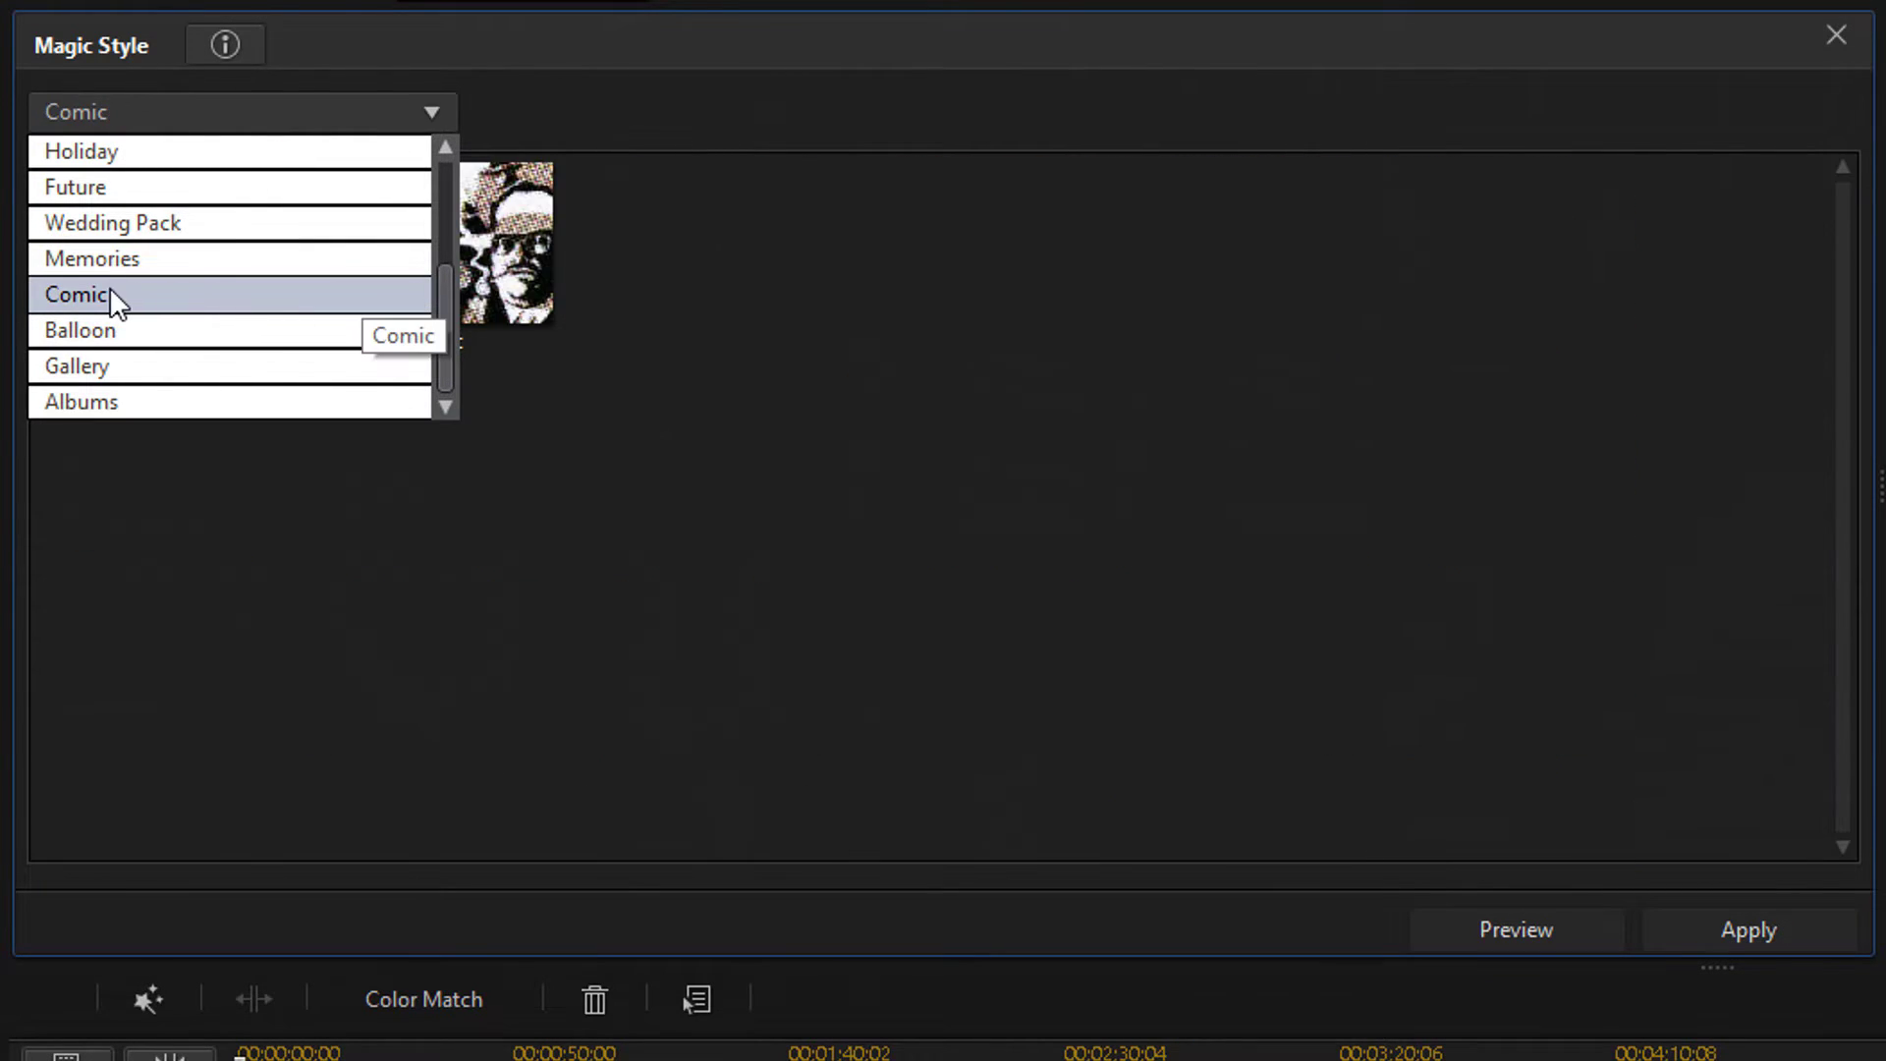
left_click(109, 294)
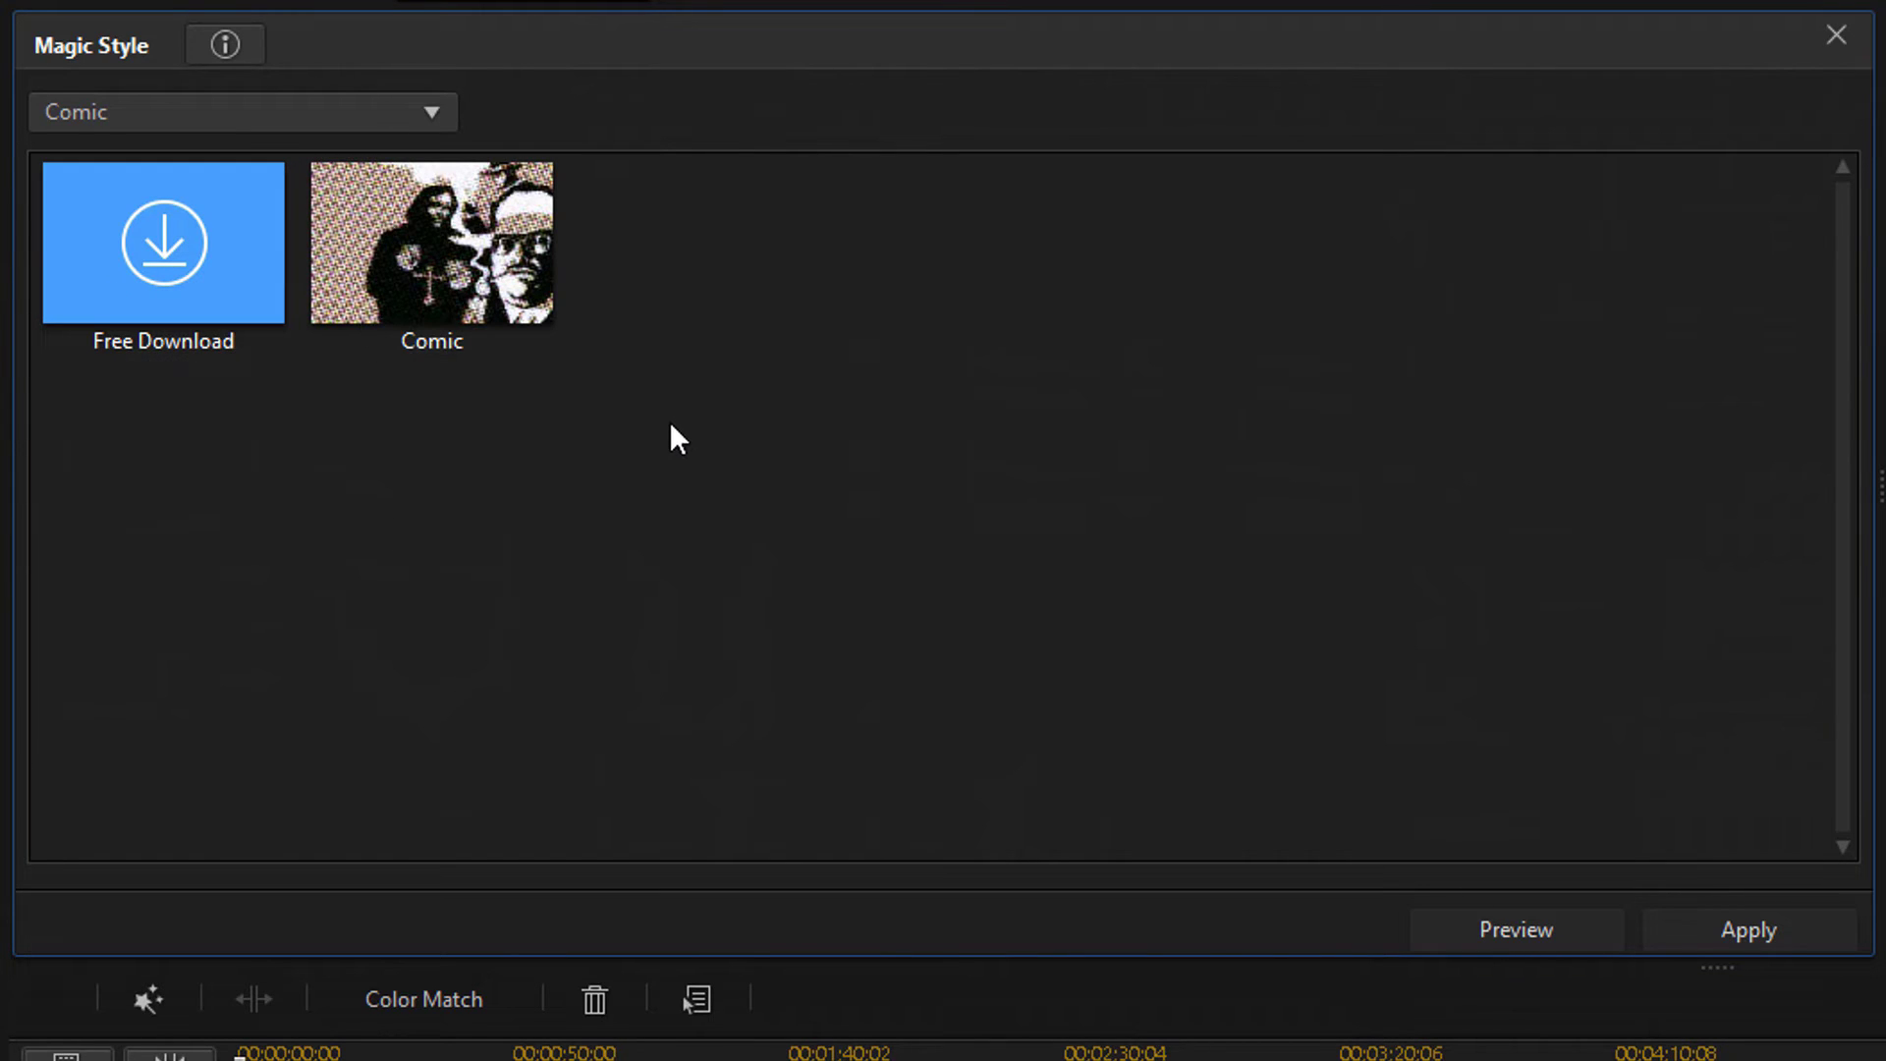
left_click(514, 280)
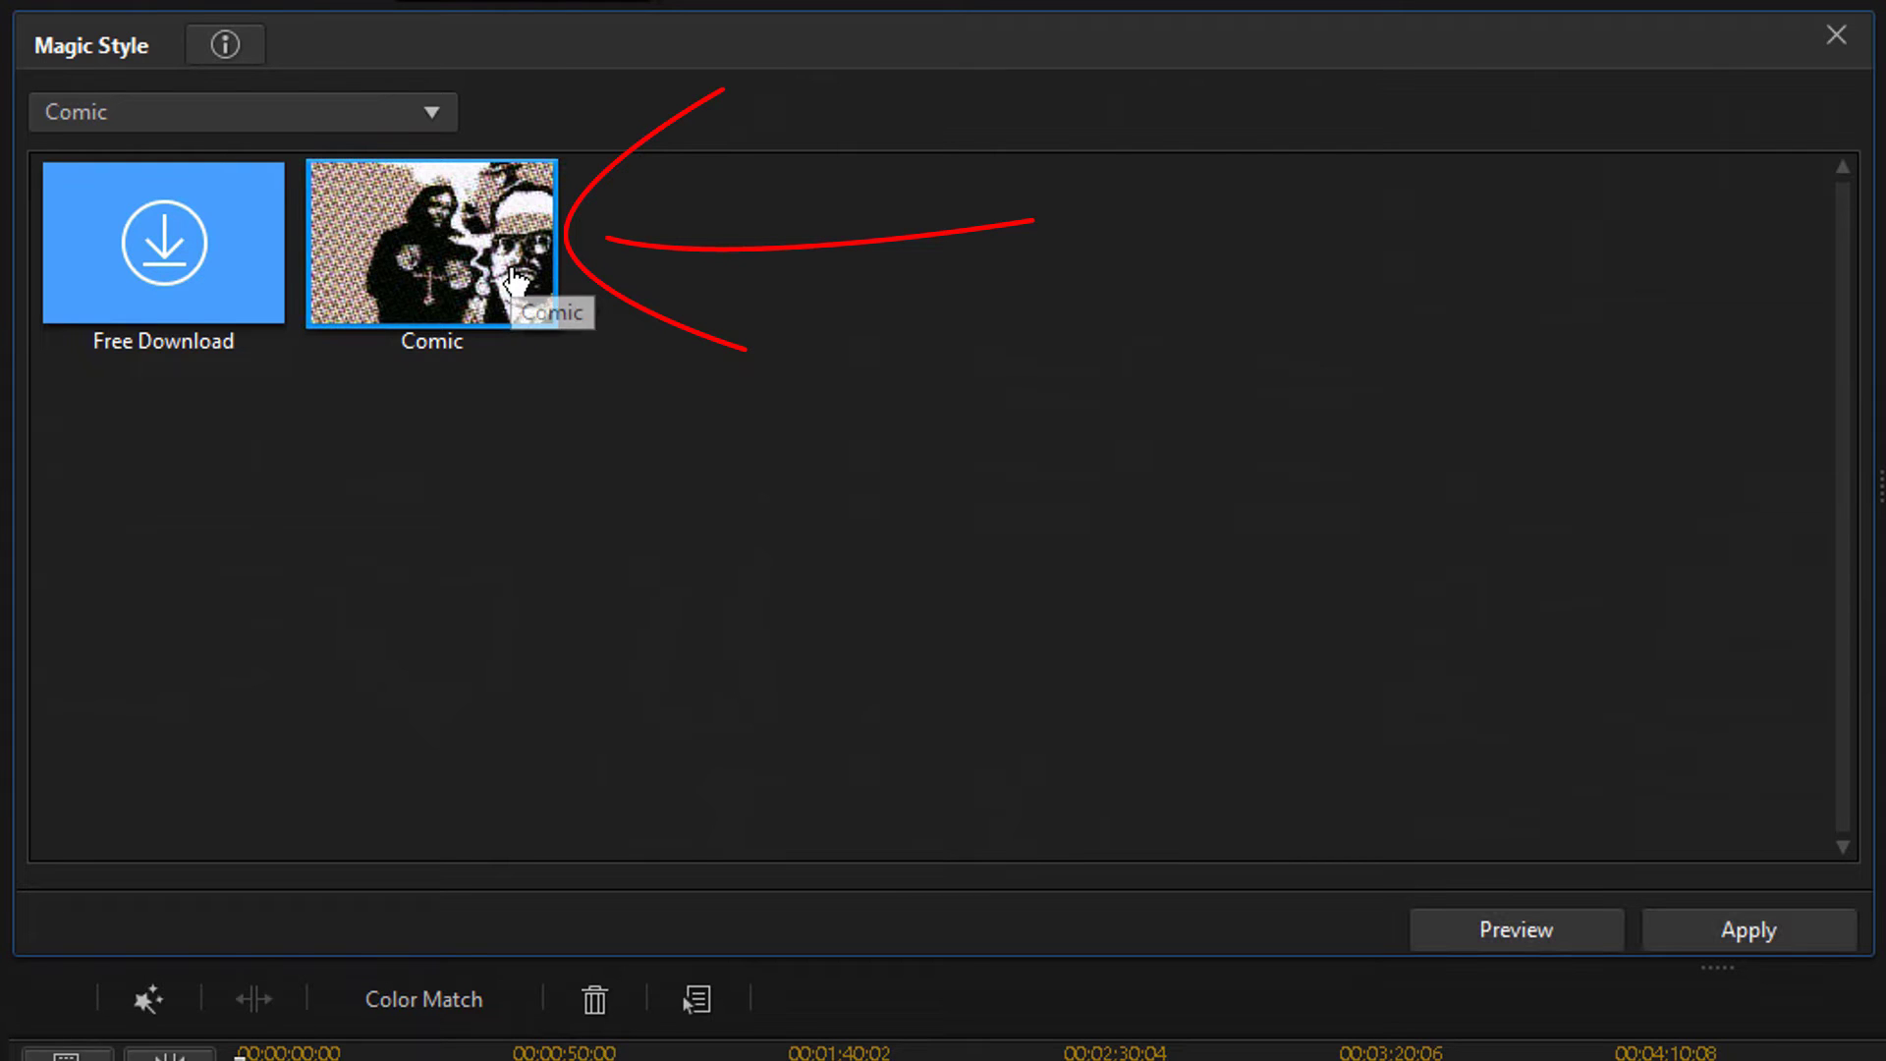
Generate the Comic-style preview and play it back.
left_click(1515, 928)
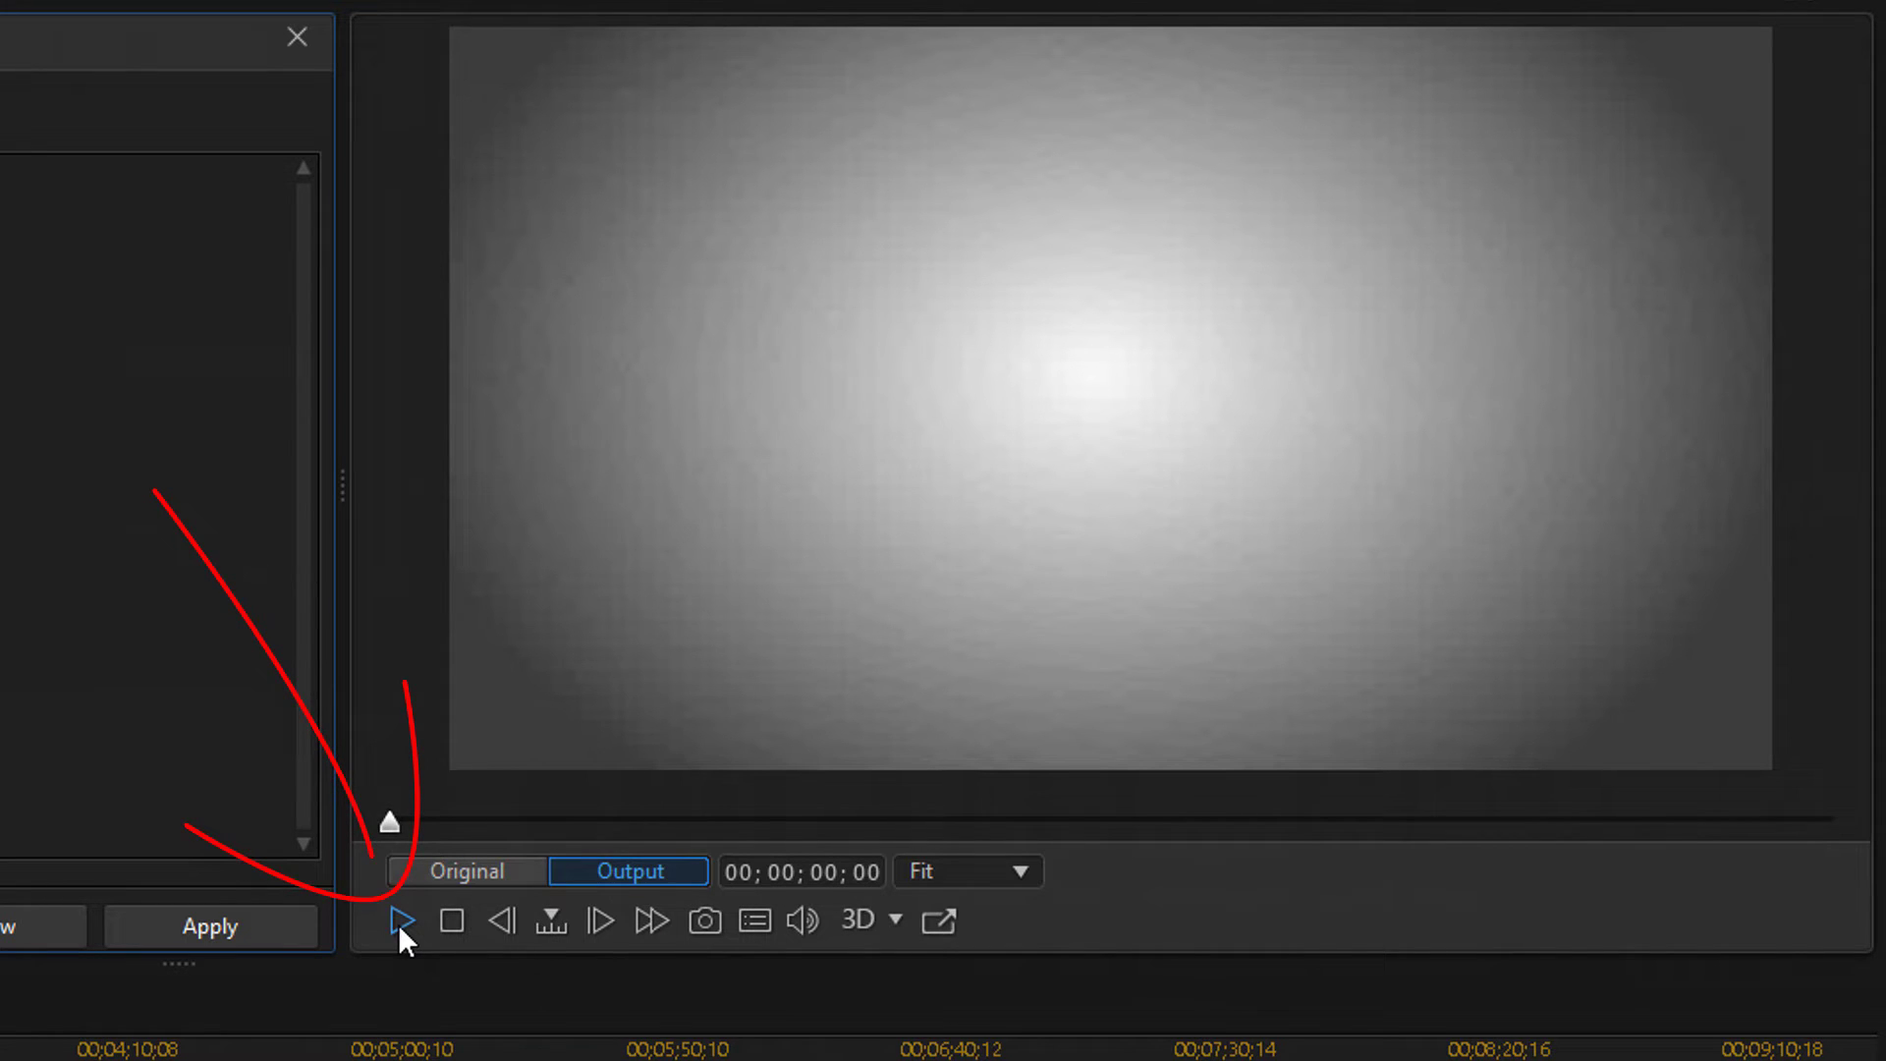
left_click(398, 923)
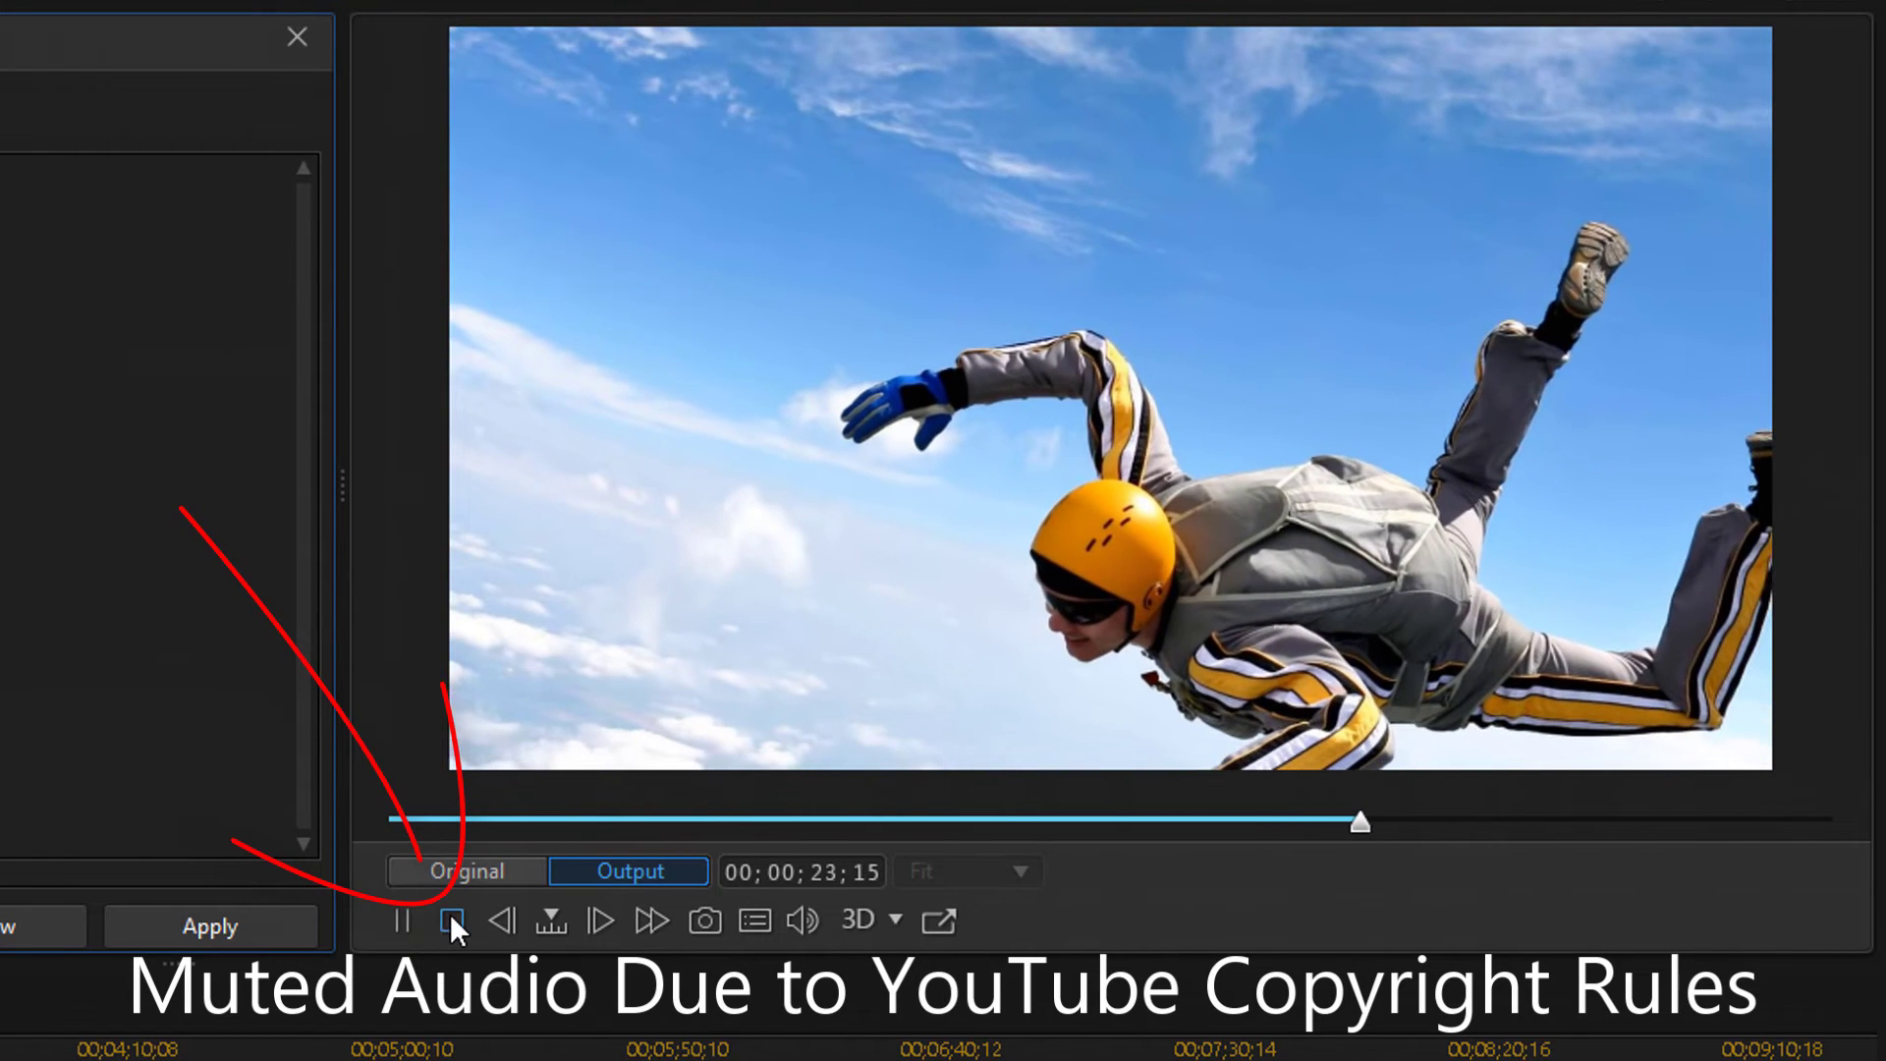
left_click(452, 920)
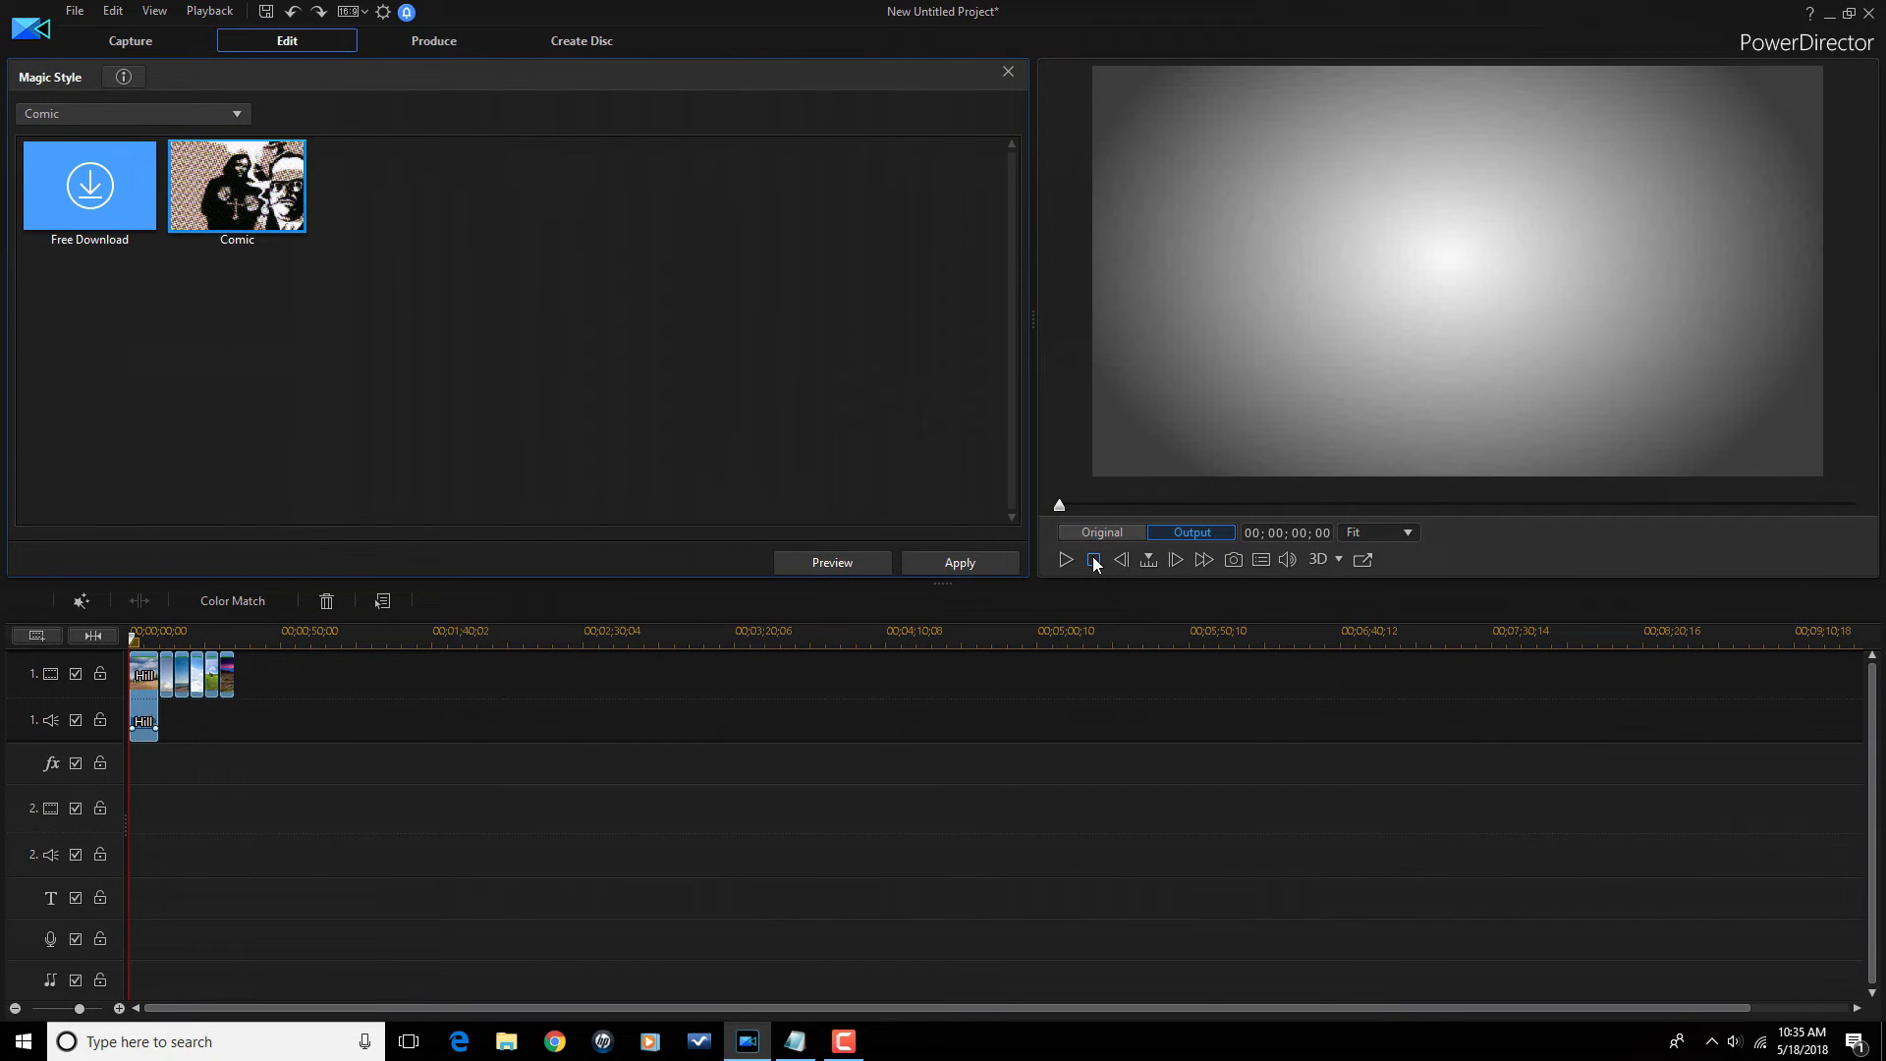
left_click(960, 563)
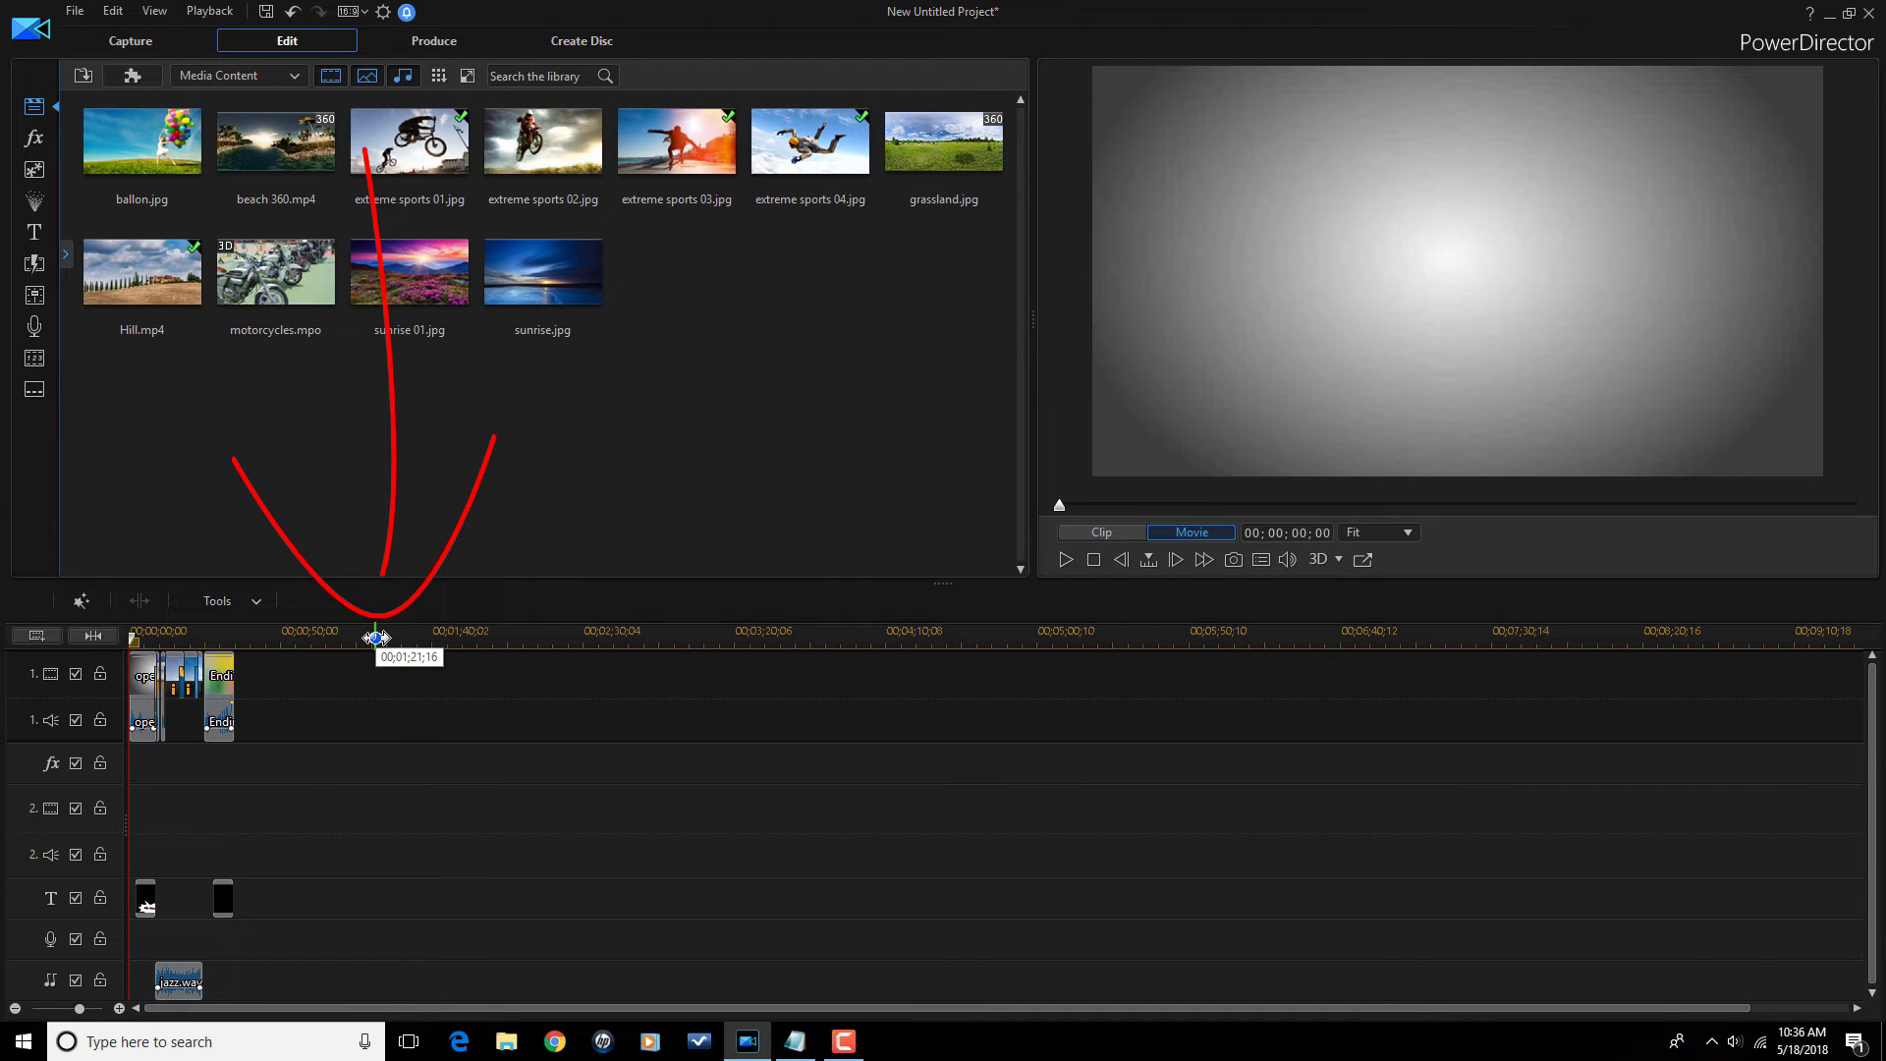
Zoom into the timeline so the Comic style's clips appear wider.
left_click_drag(380, 636, 1778, 636)
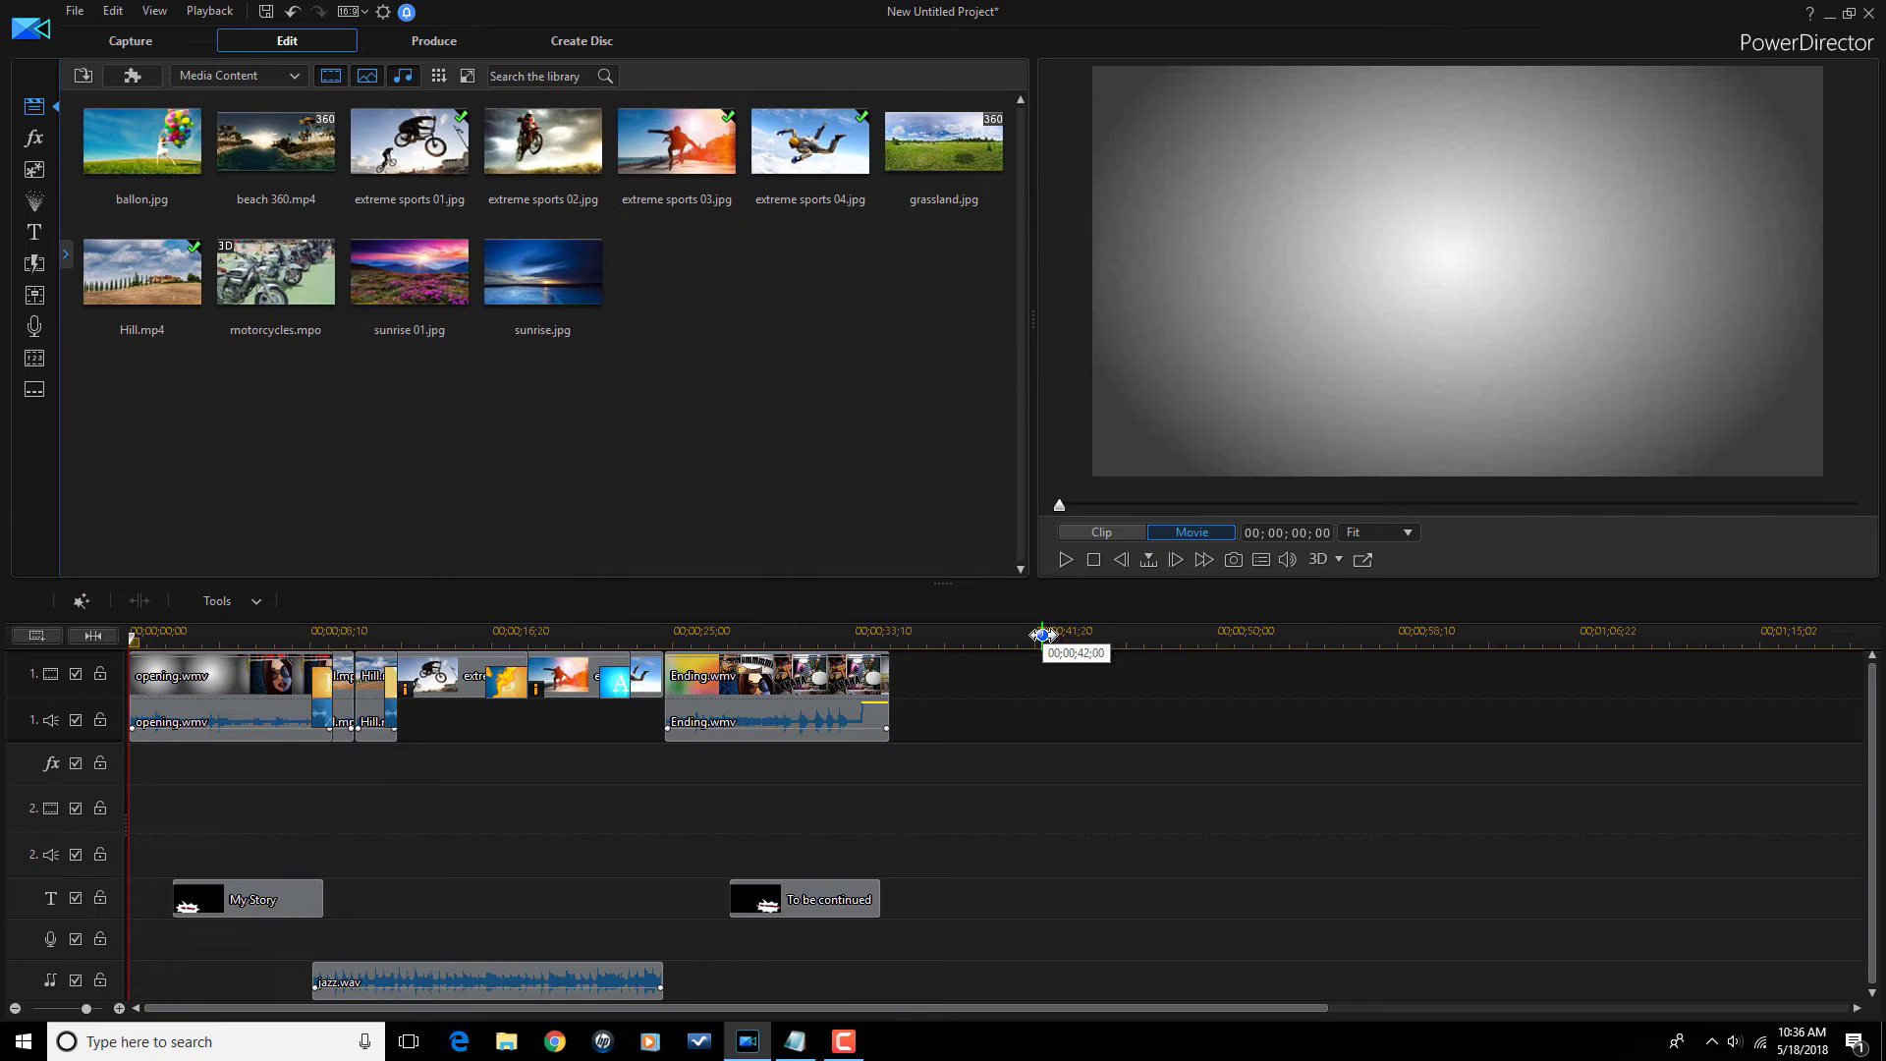
Zoom further into the timeline and select the opening.wmv clip.
left_click_drag(1044, 636, 1677, 631)
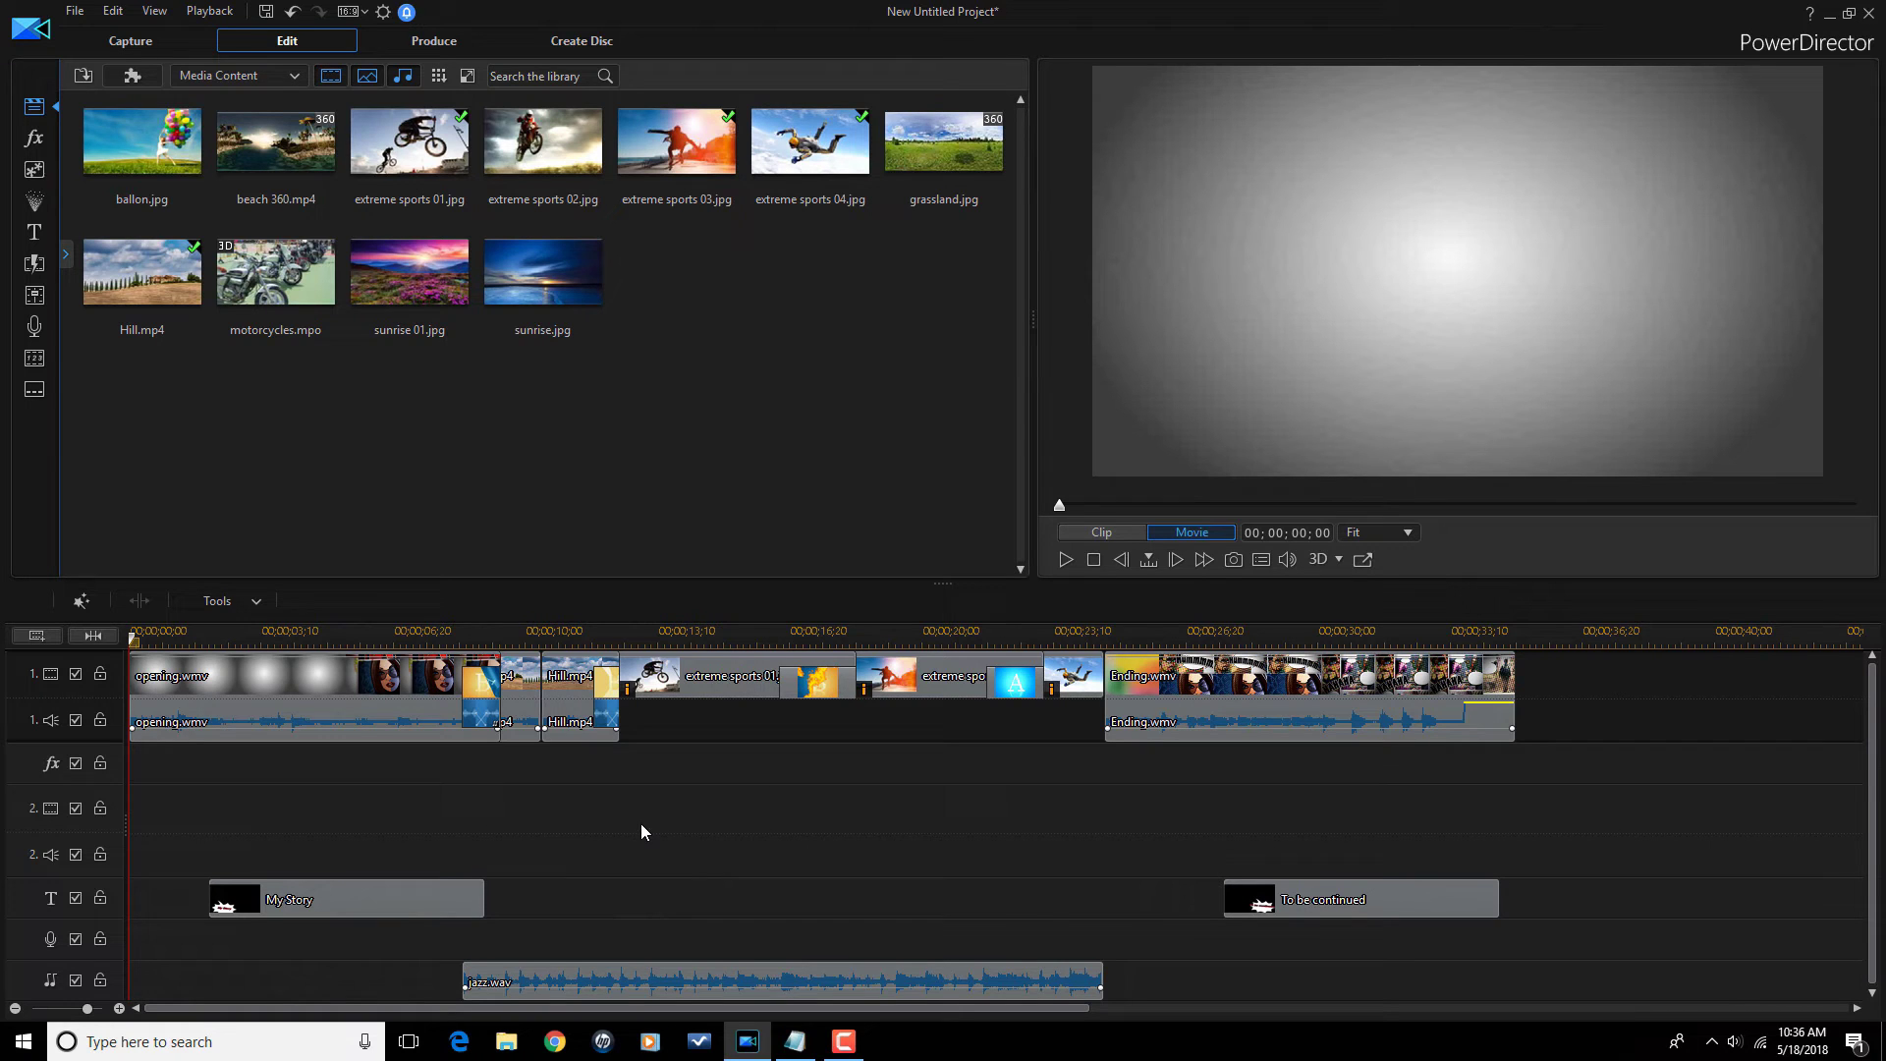
left_click(356, 704)
key("space")
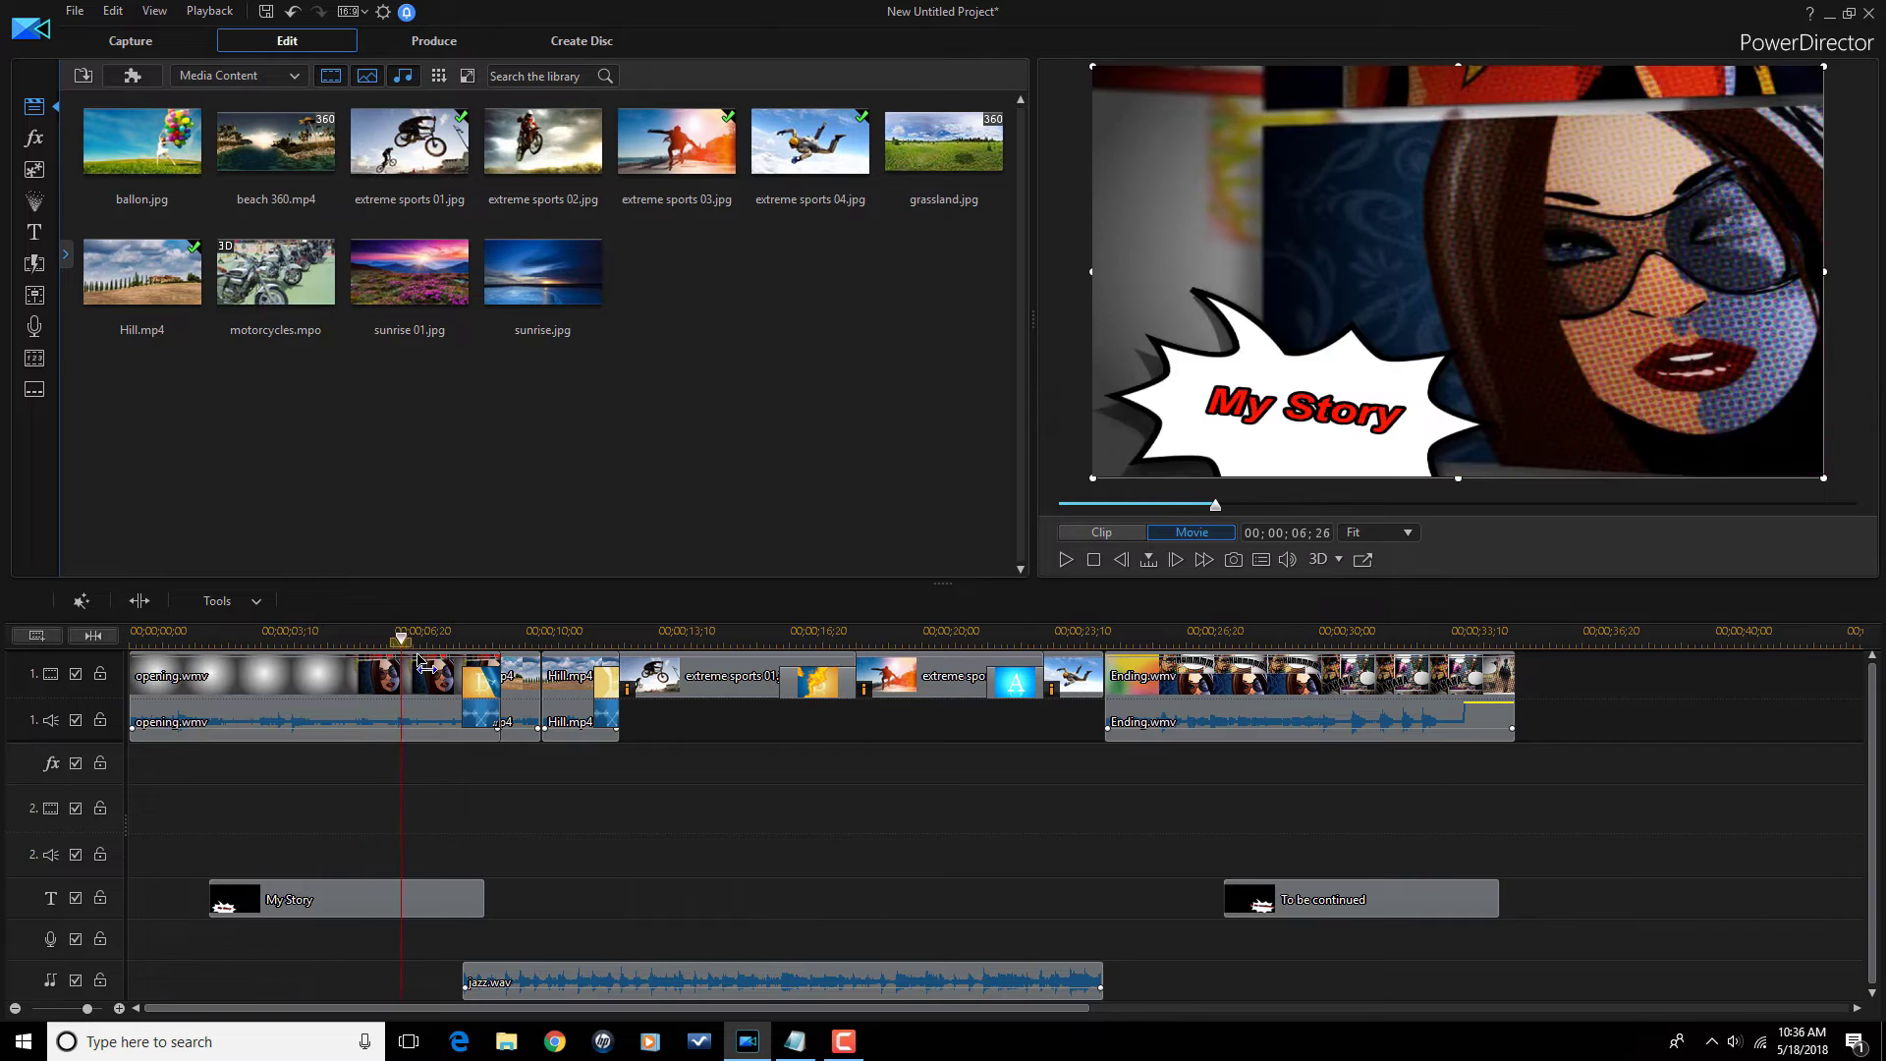
left_click(373, 664)
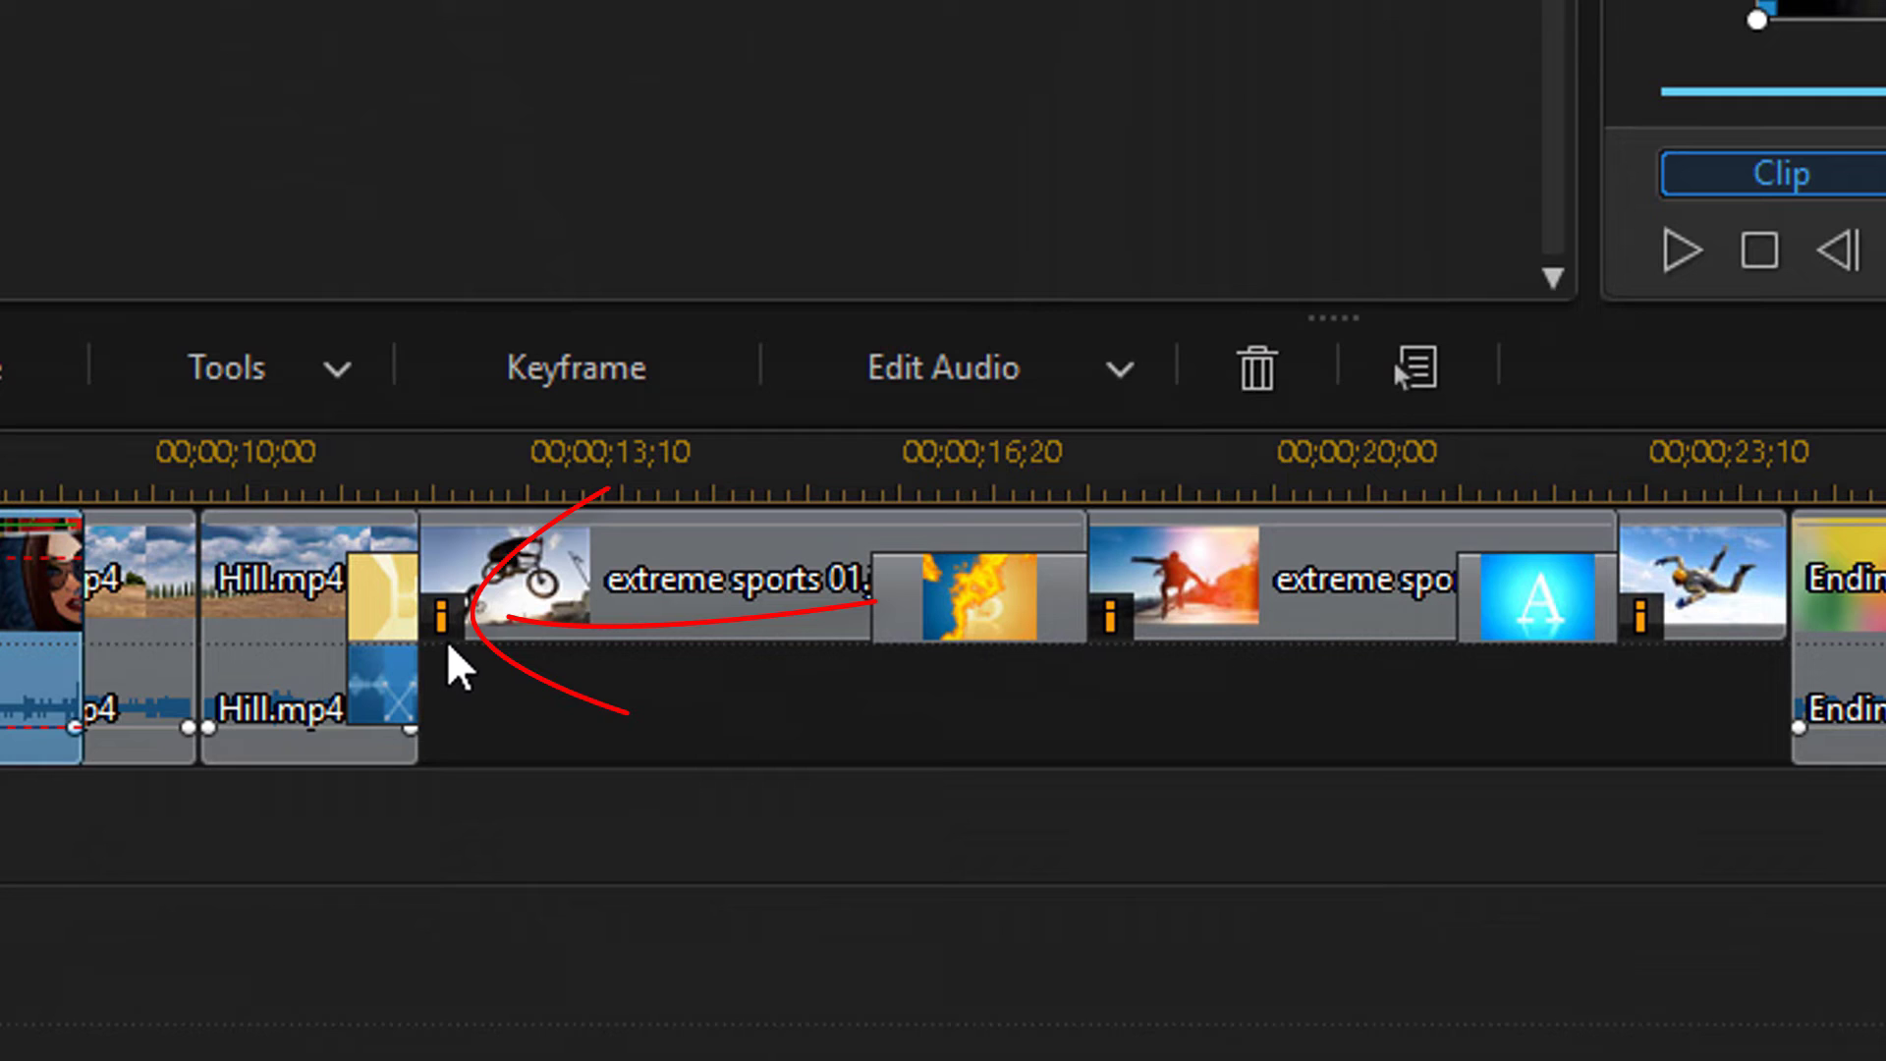
mouse_move(441, 628)
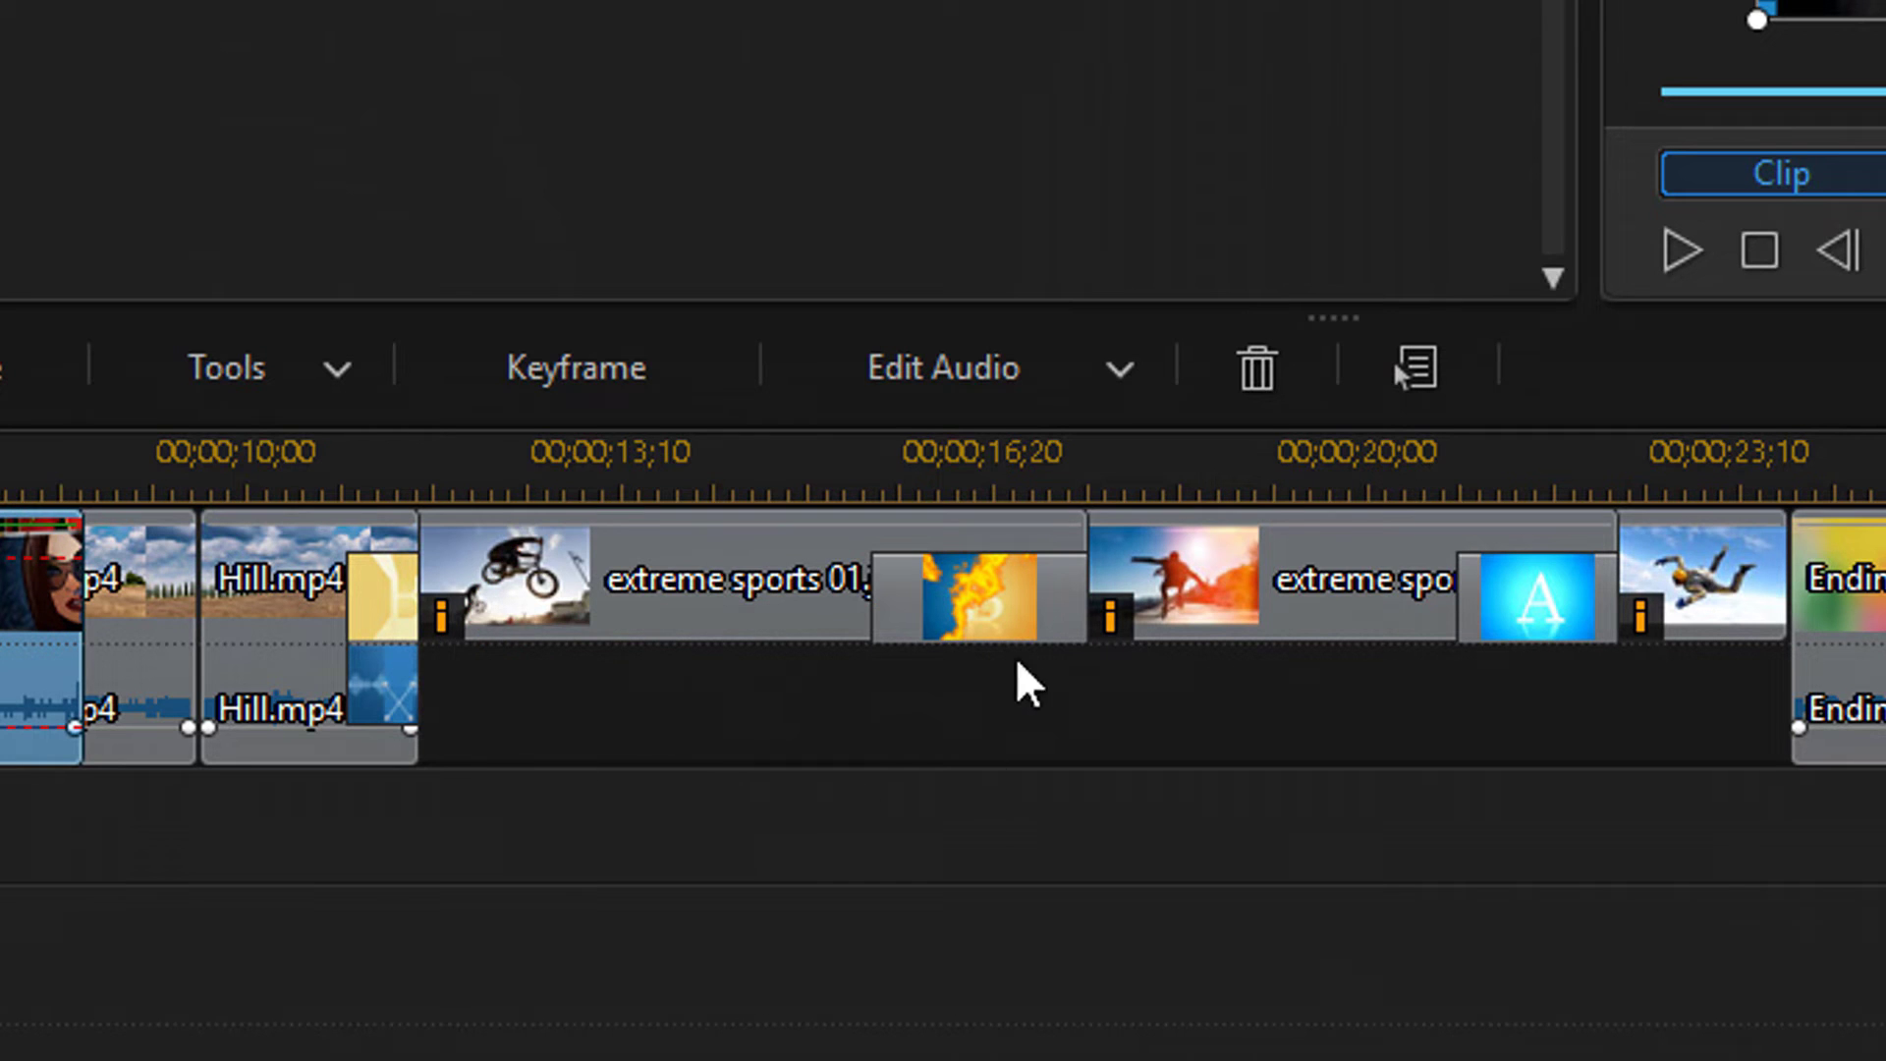
mouse_move(1117, 619)
mouse_move(1654, 621)
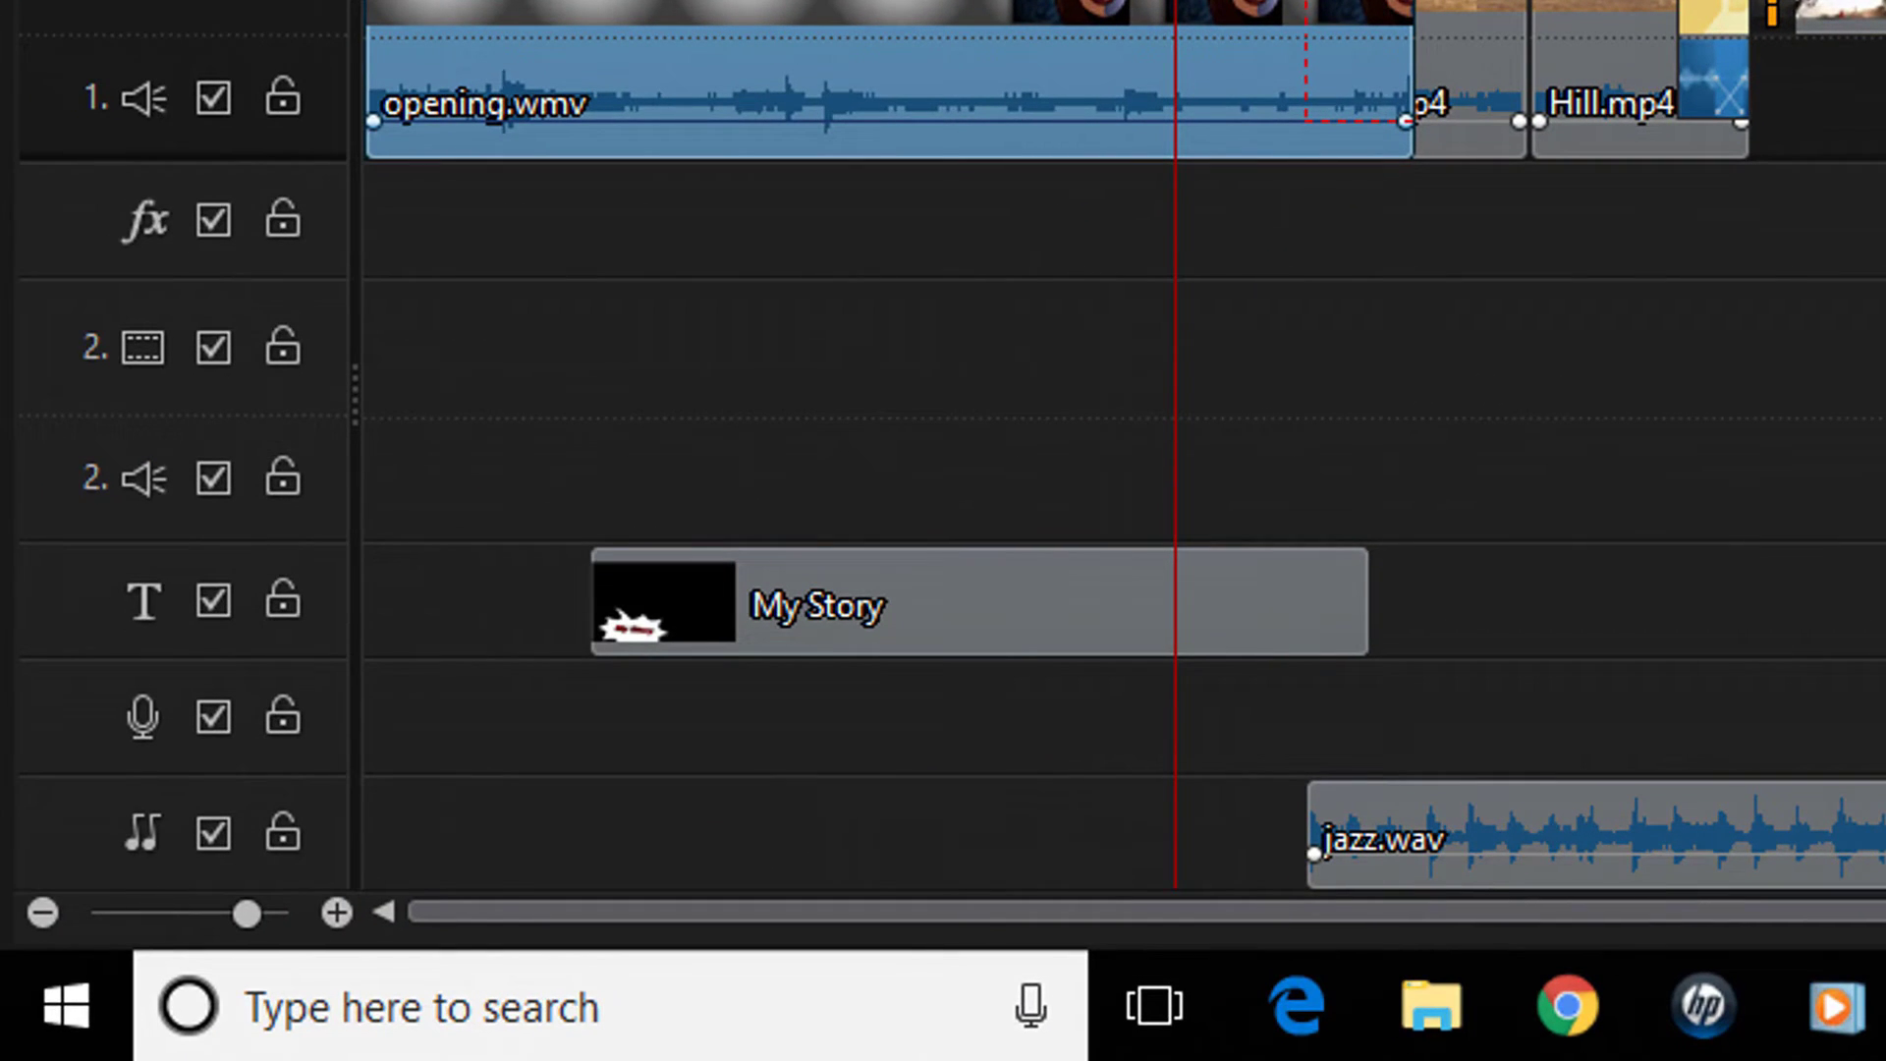
mouse_move(1071, 589)
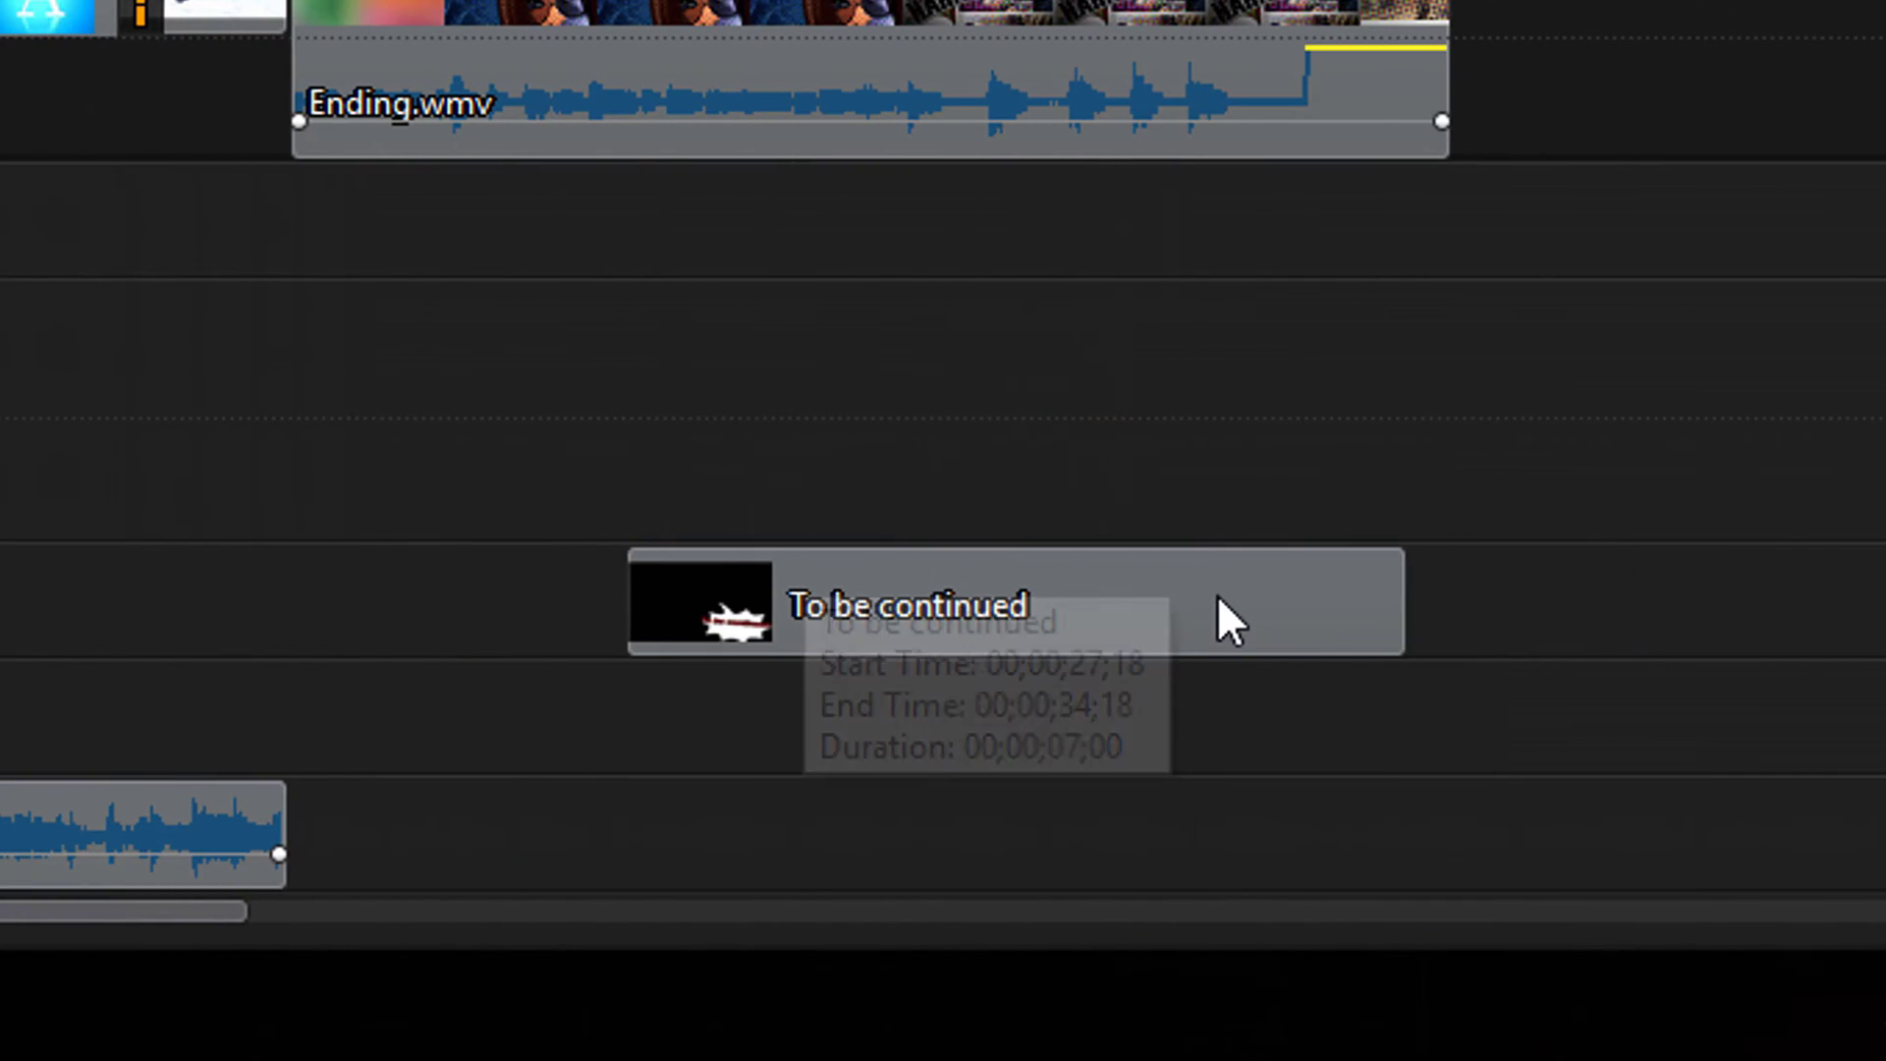
mouse_move(1218, 596)
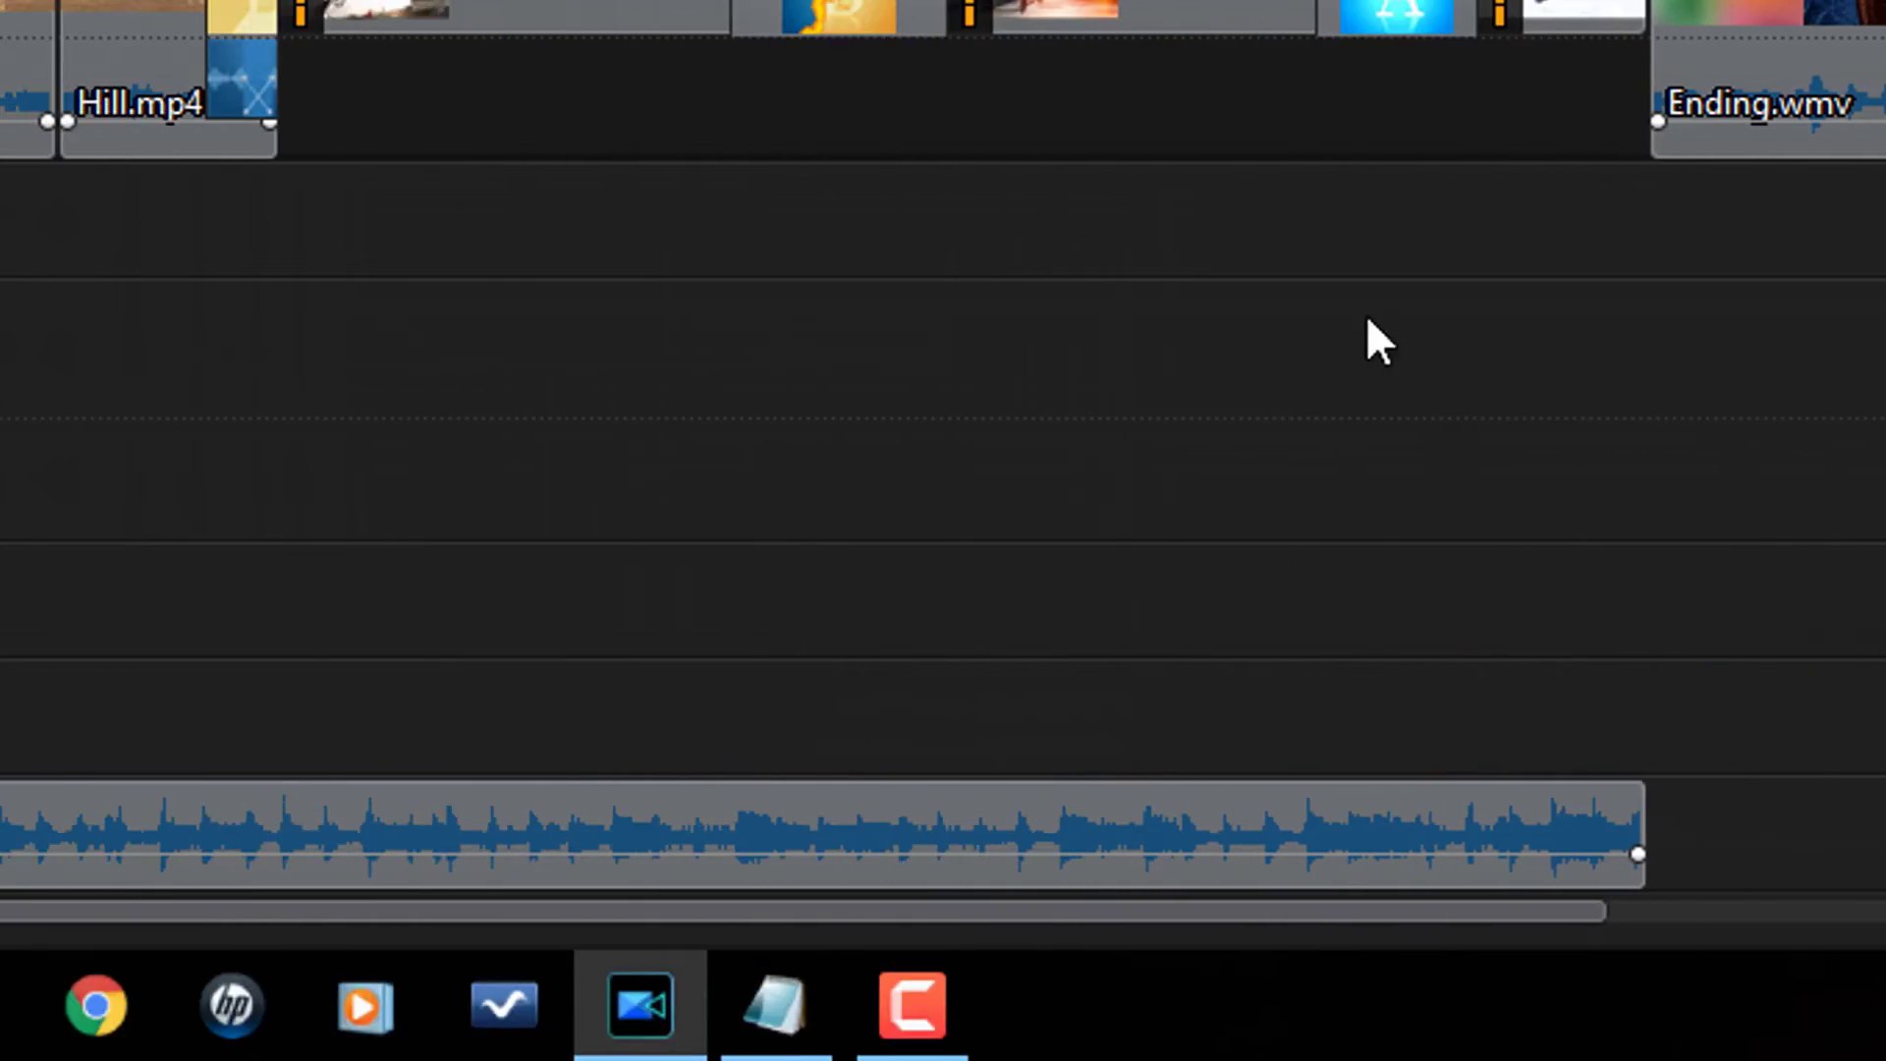
mouse_move(1171, 806)
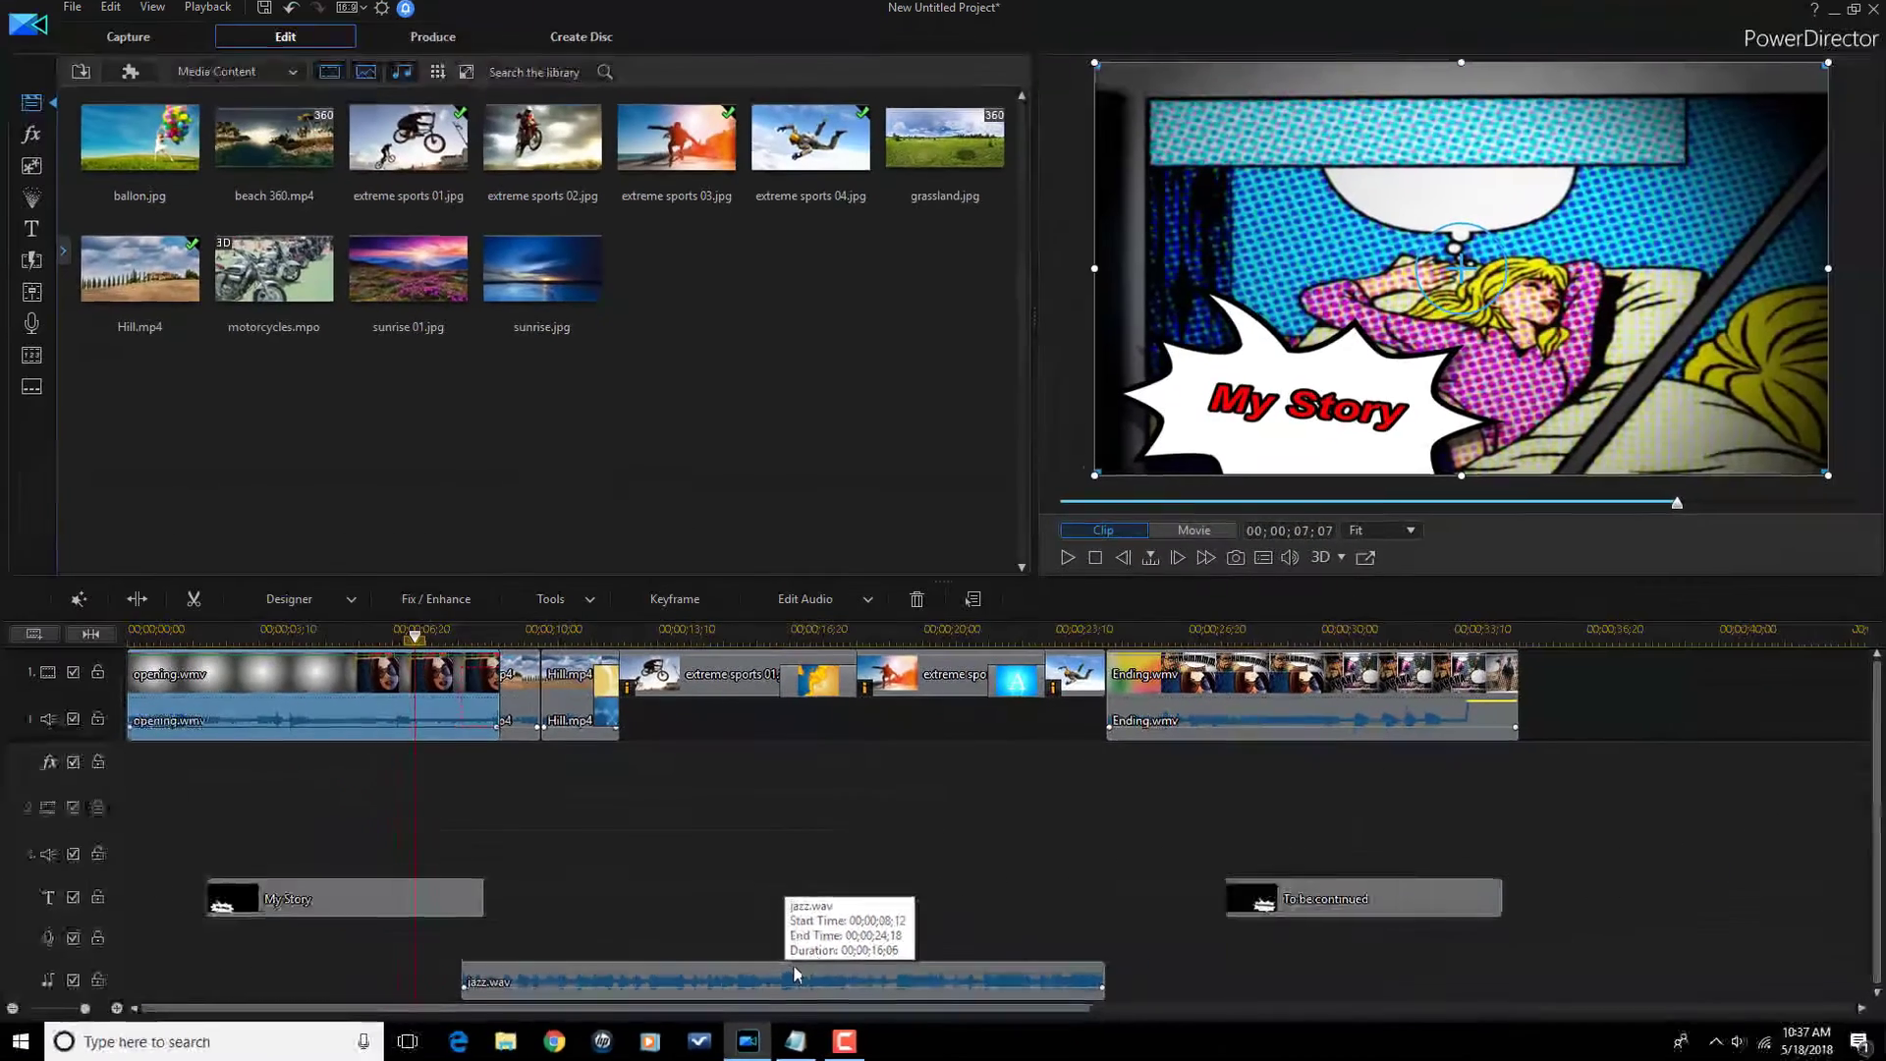
mouse_move(1112, 736)
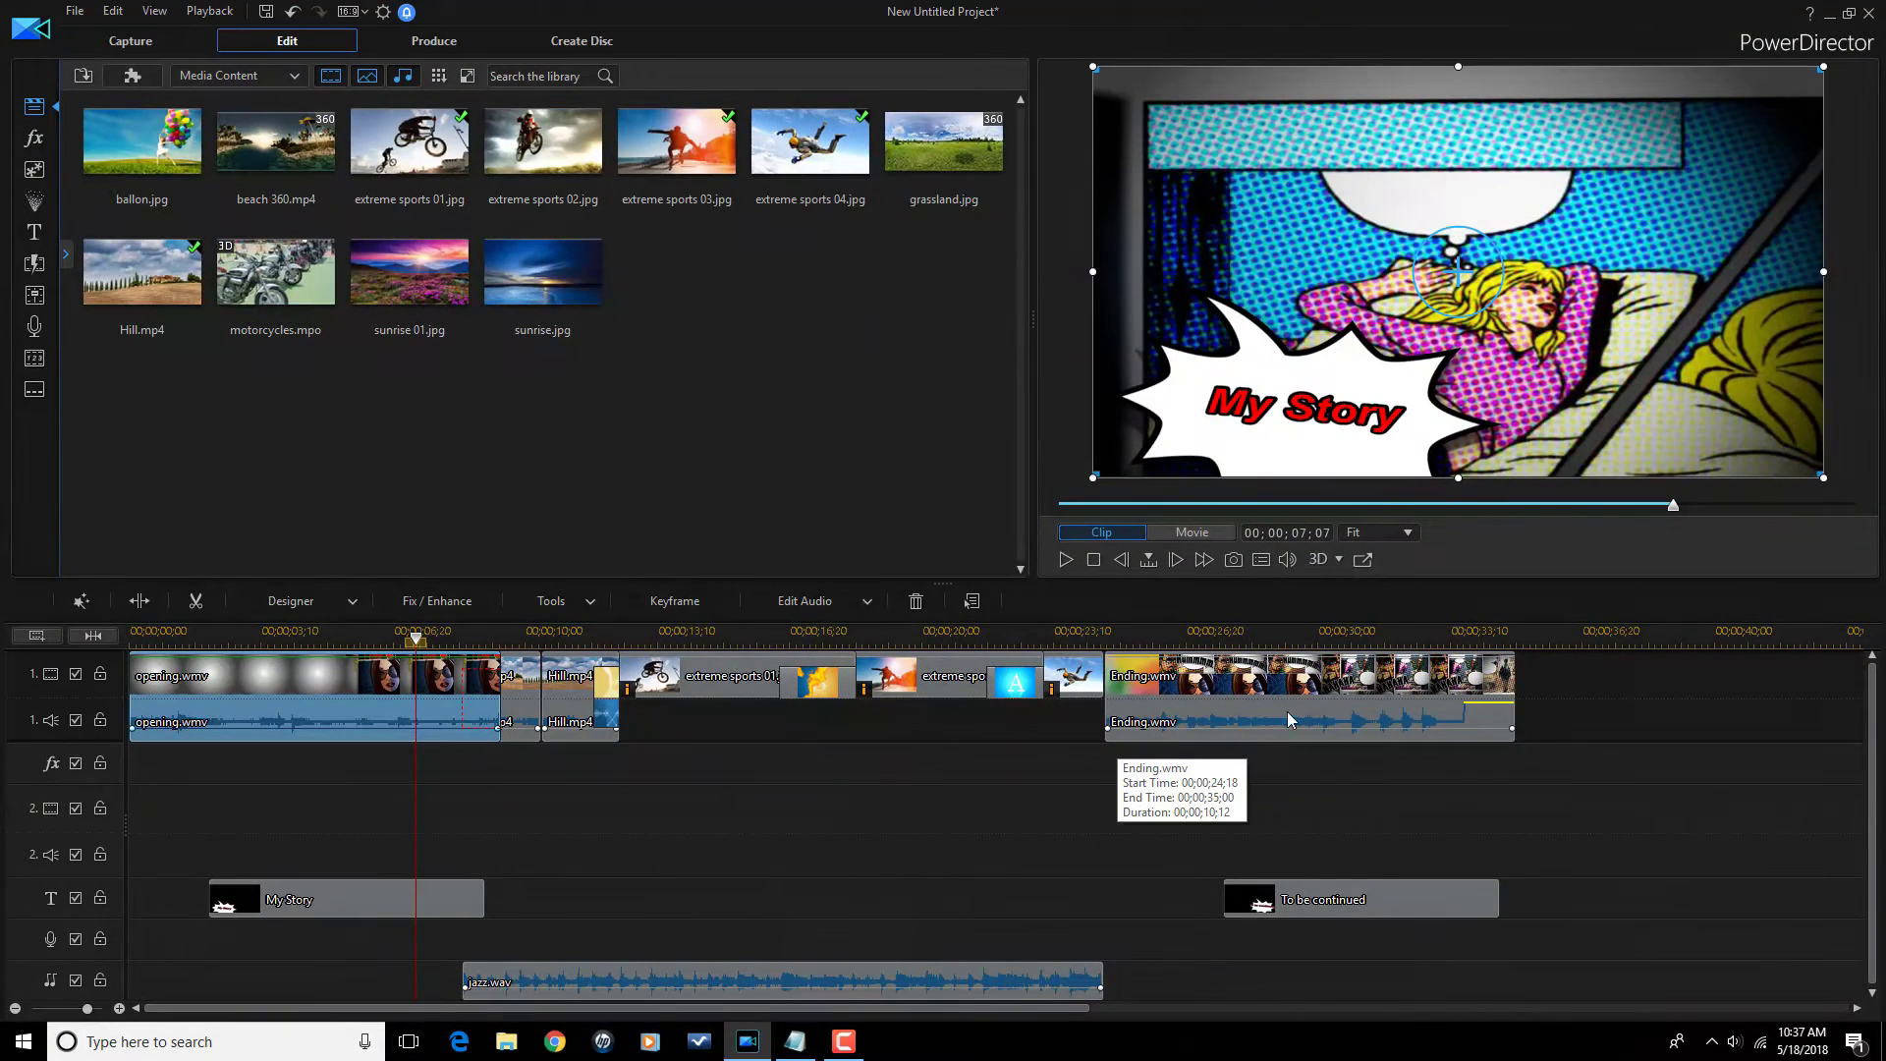
mouse_move(356, 707)
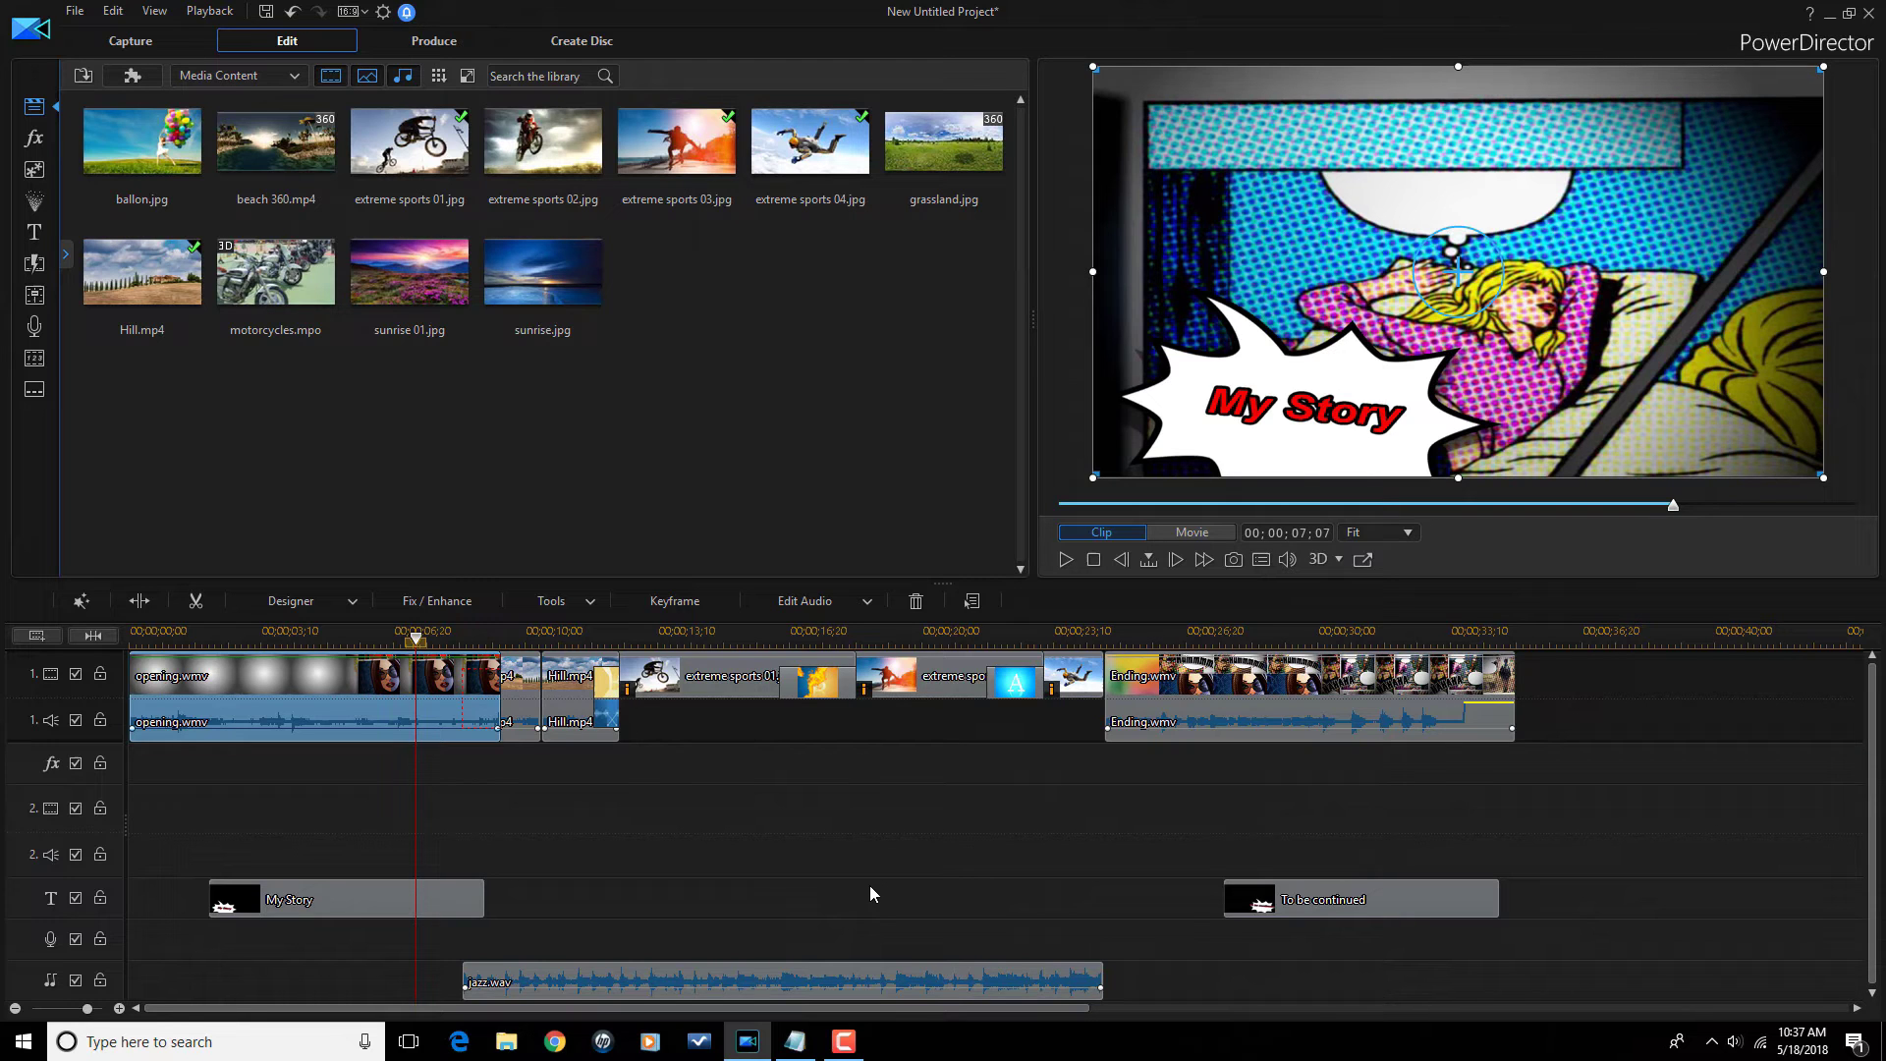
mouse_move(607, 705)
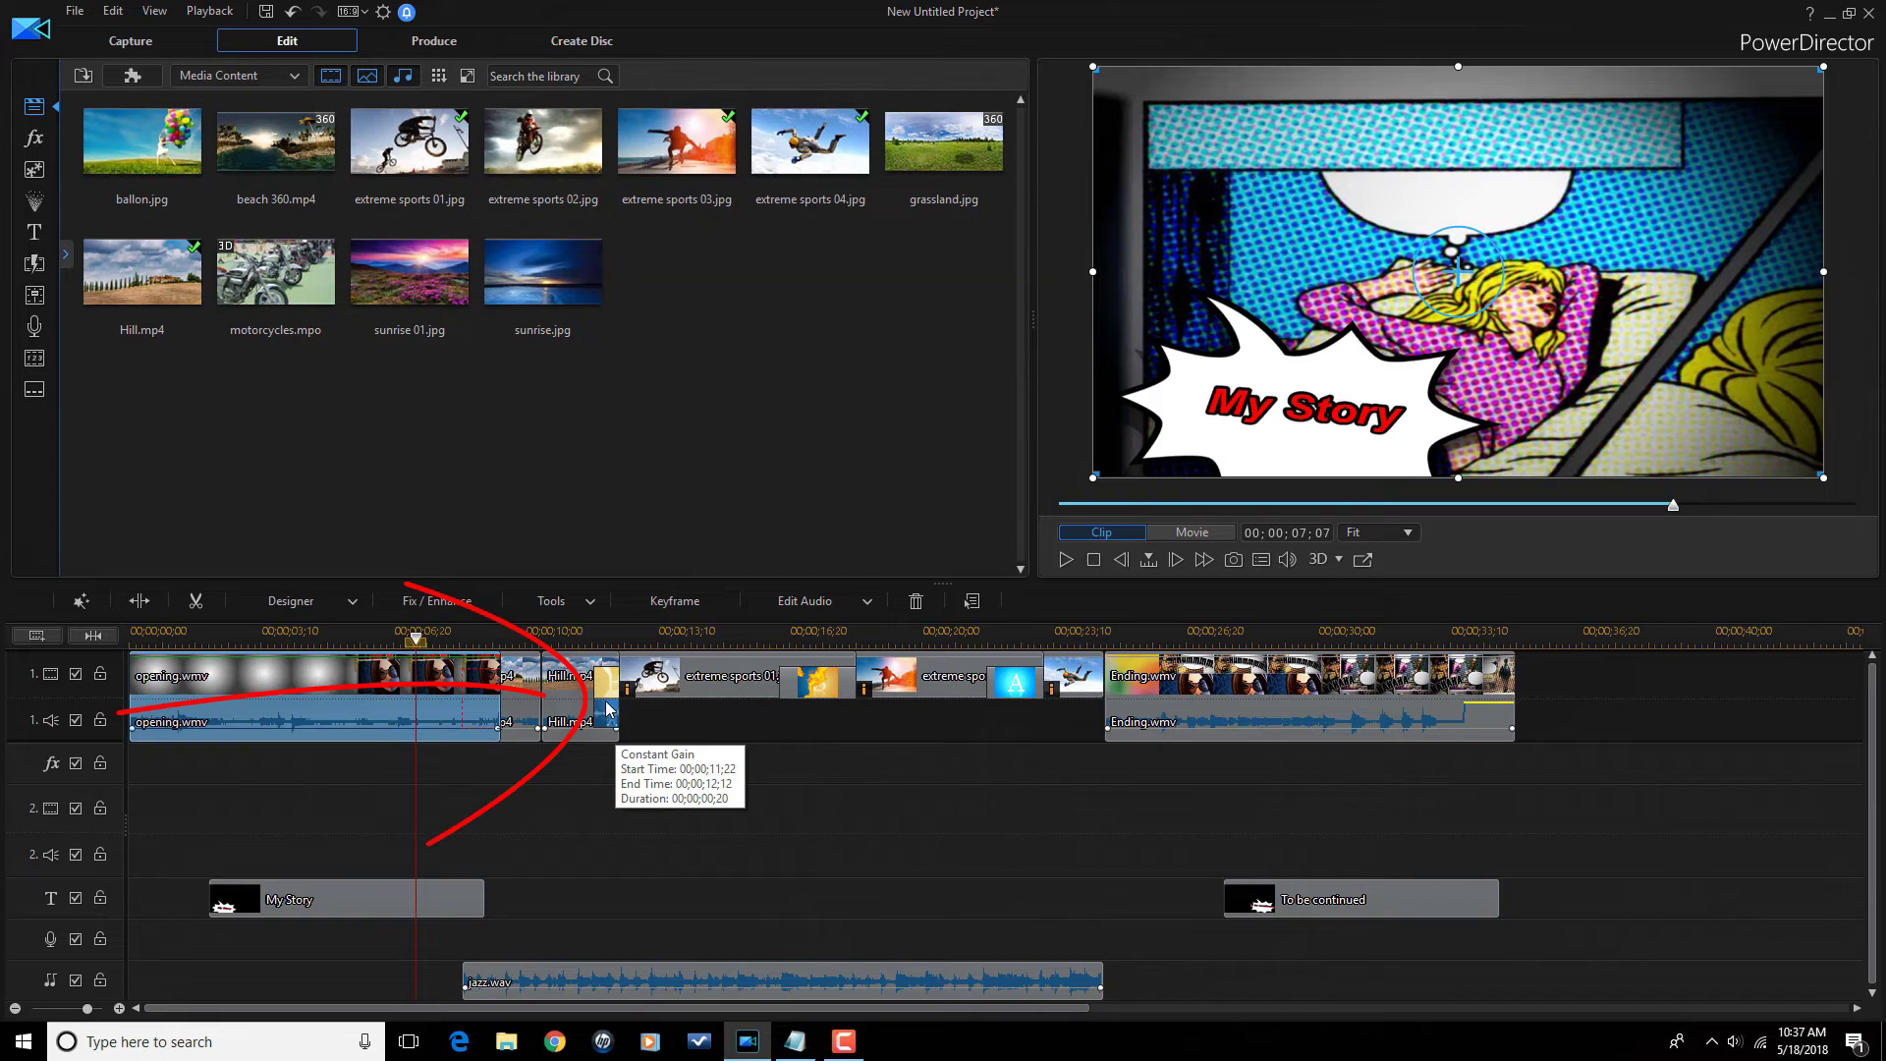
Replace the transition after Hill.mp4 with Fade from the Transition Room and check it.
left_click(607, 705)
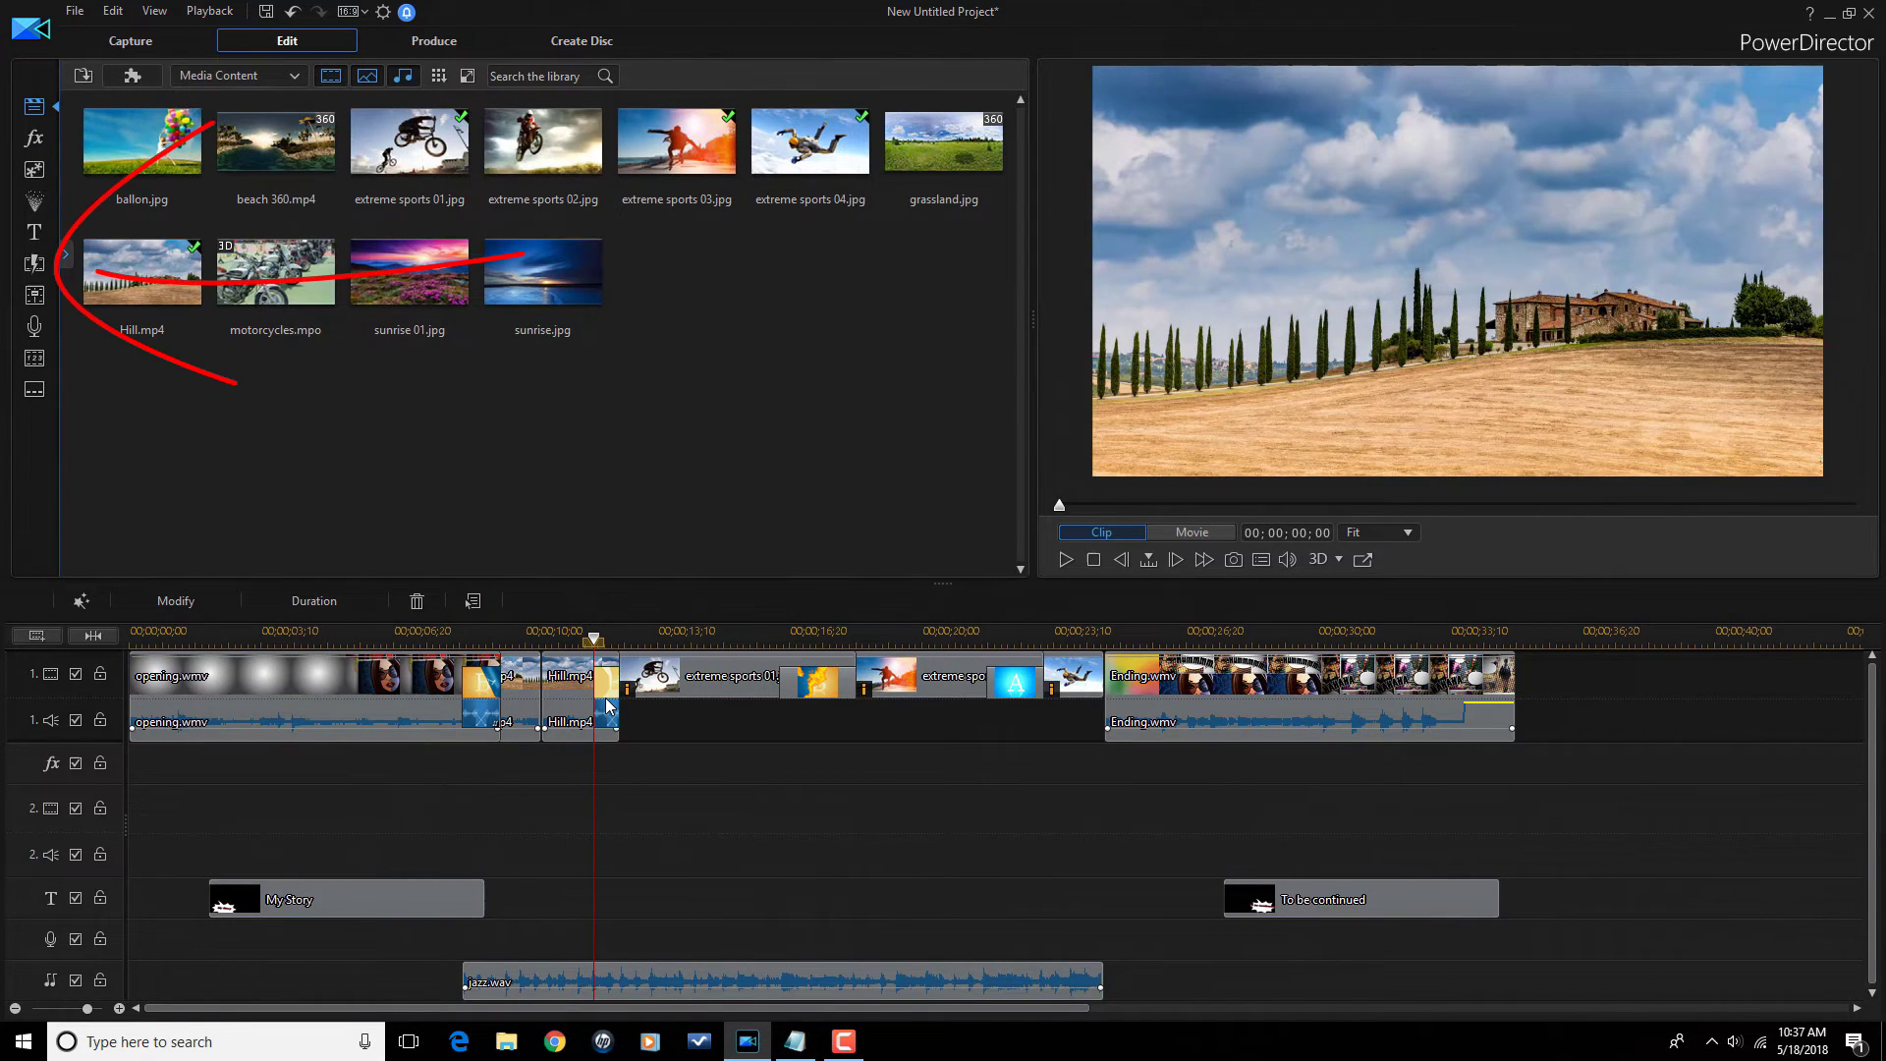
left_click(35, 267)
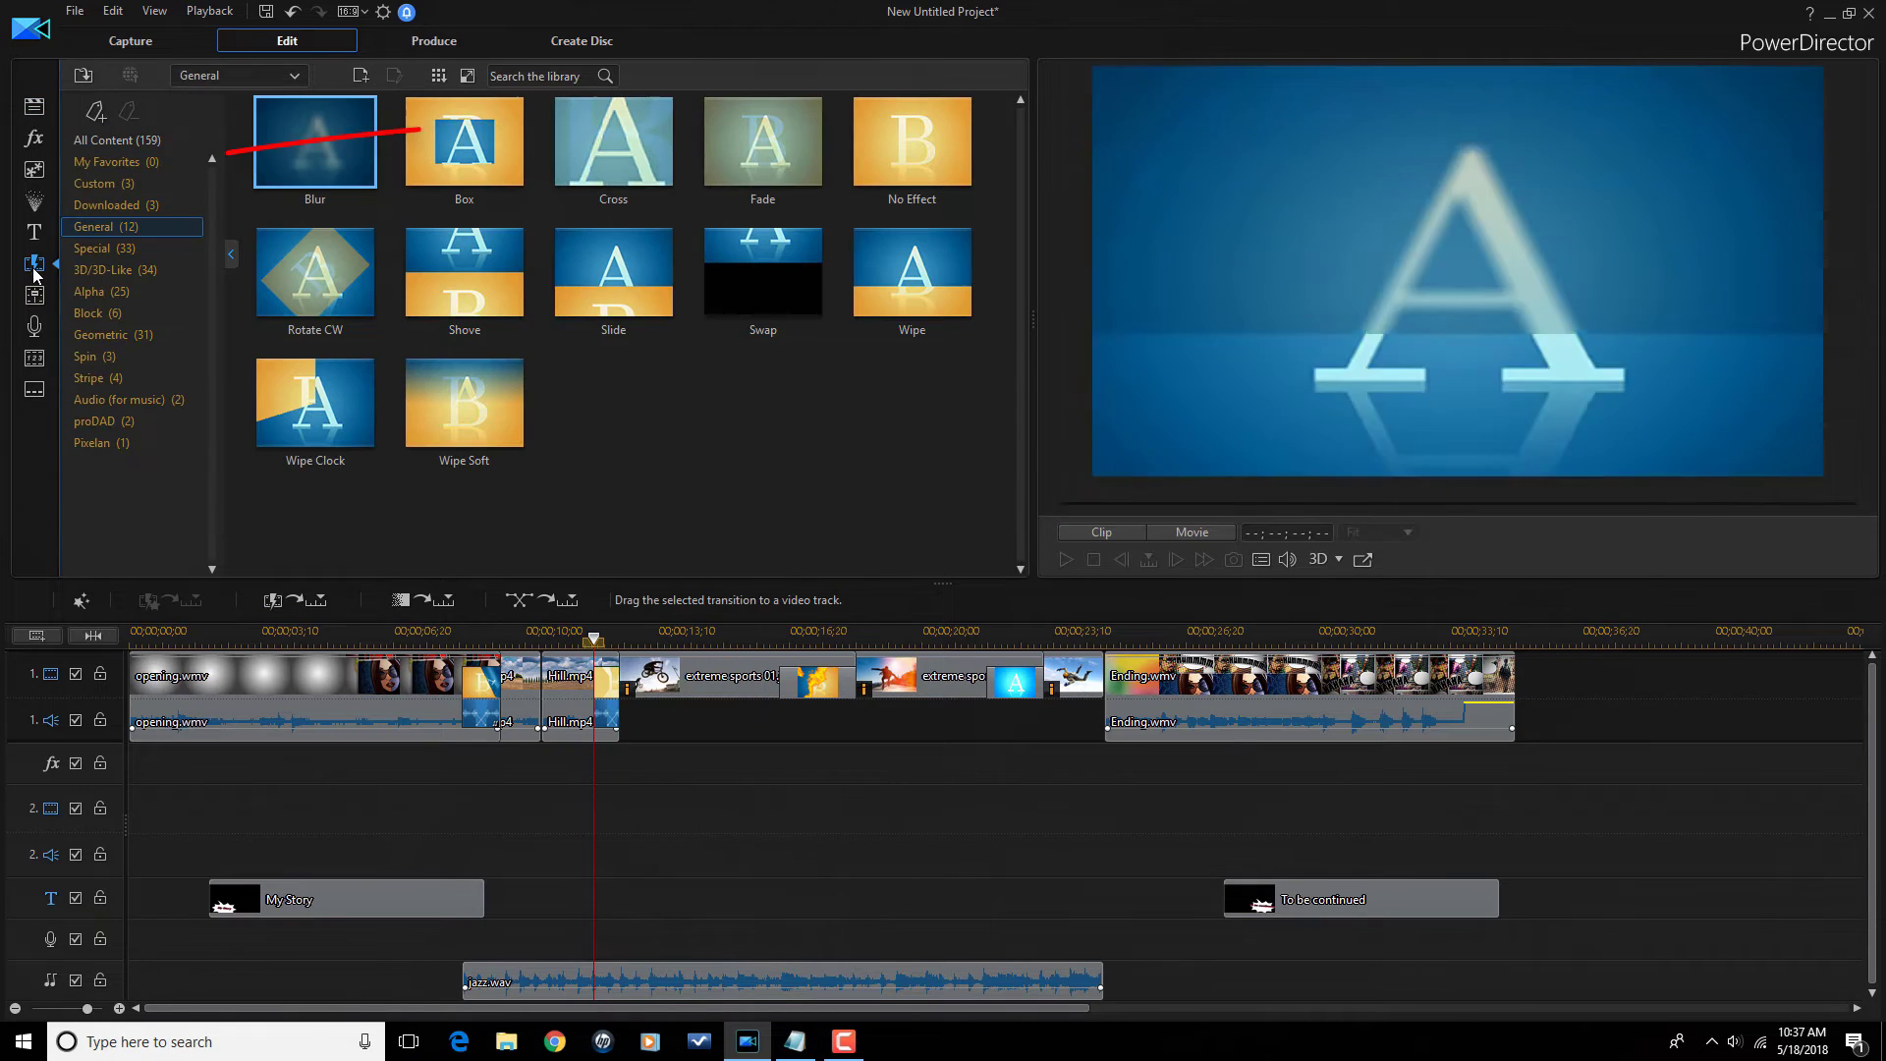
left_click(762, 144)
left_click_drag(762, 144, 612, 692)
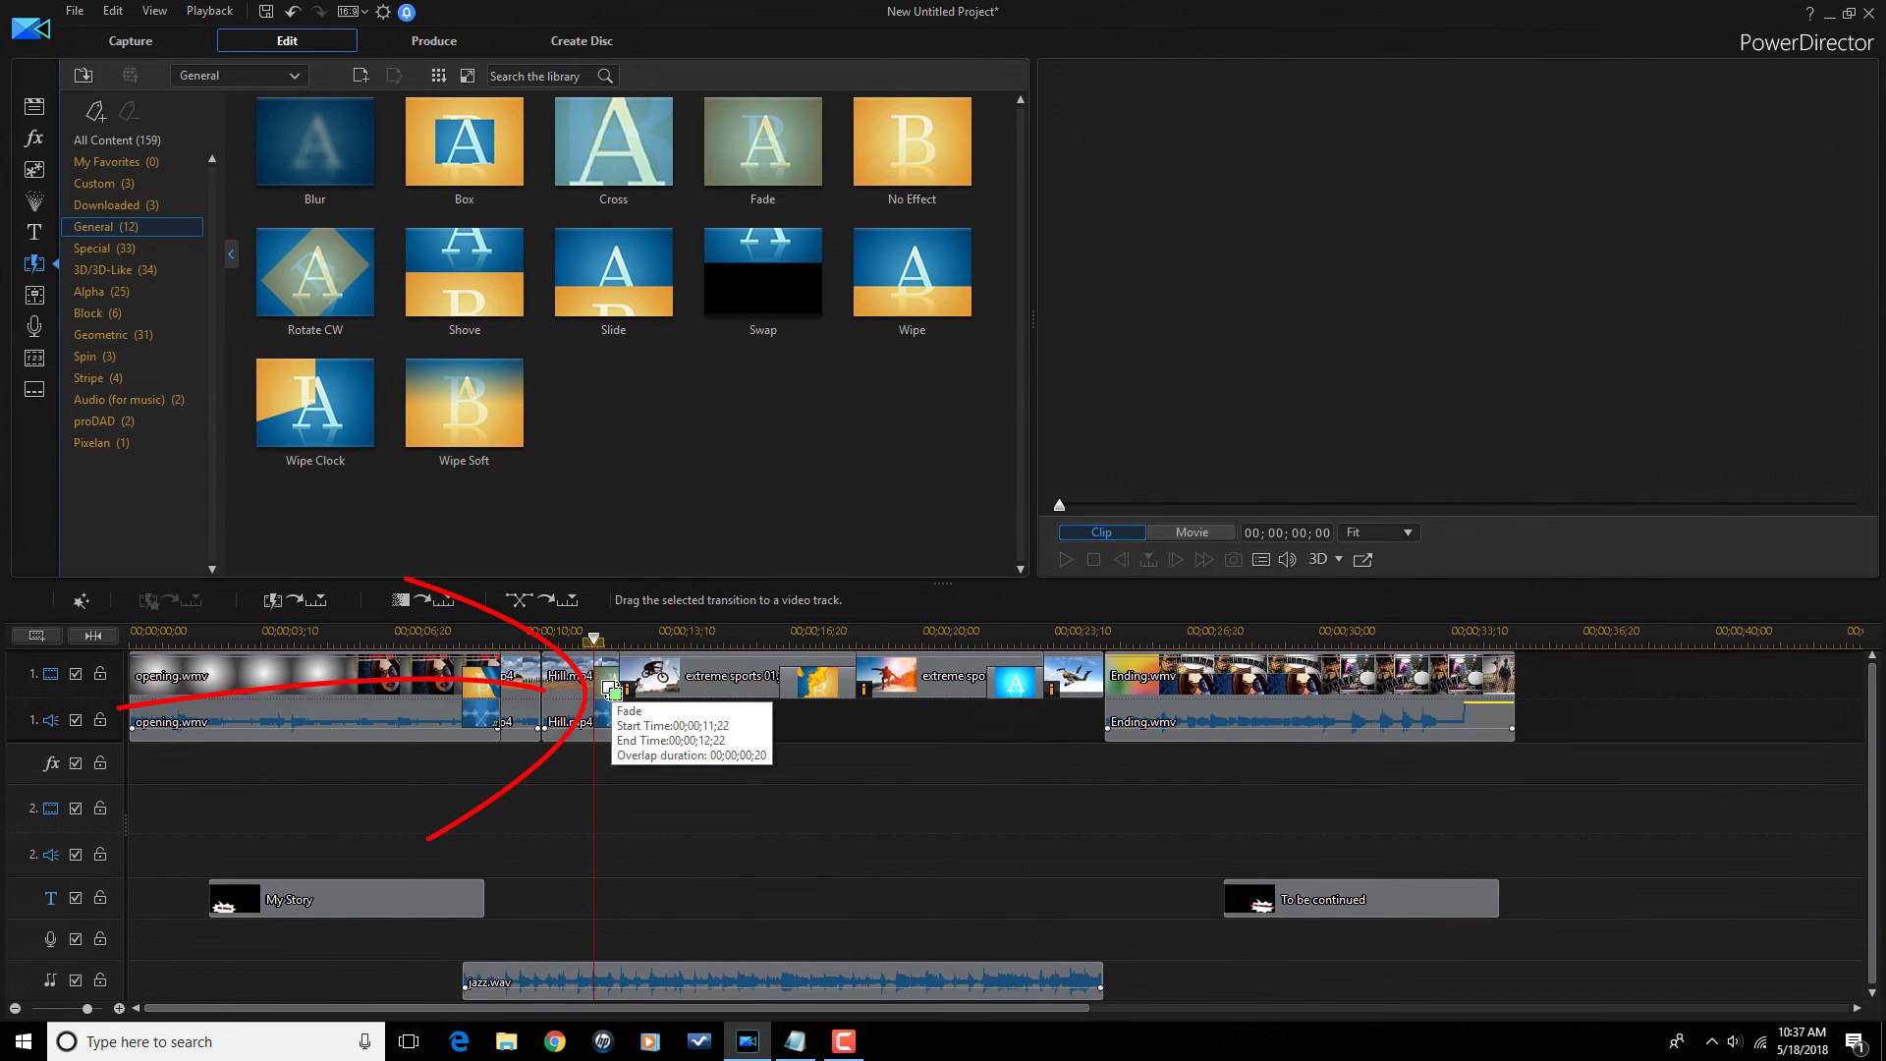
left_click(611, 691)
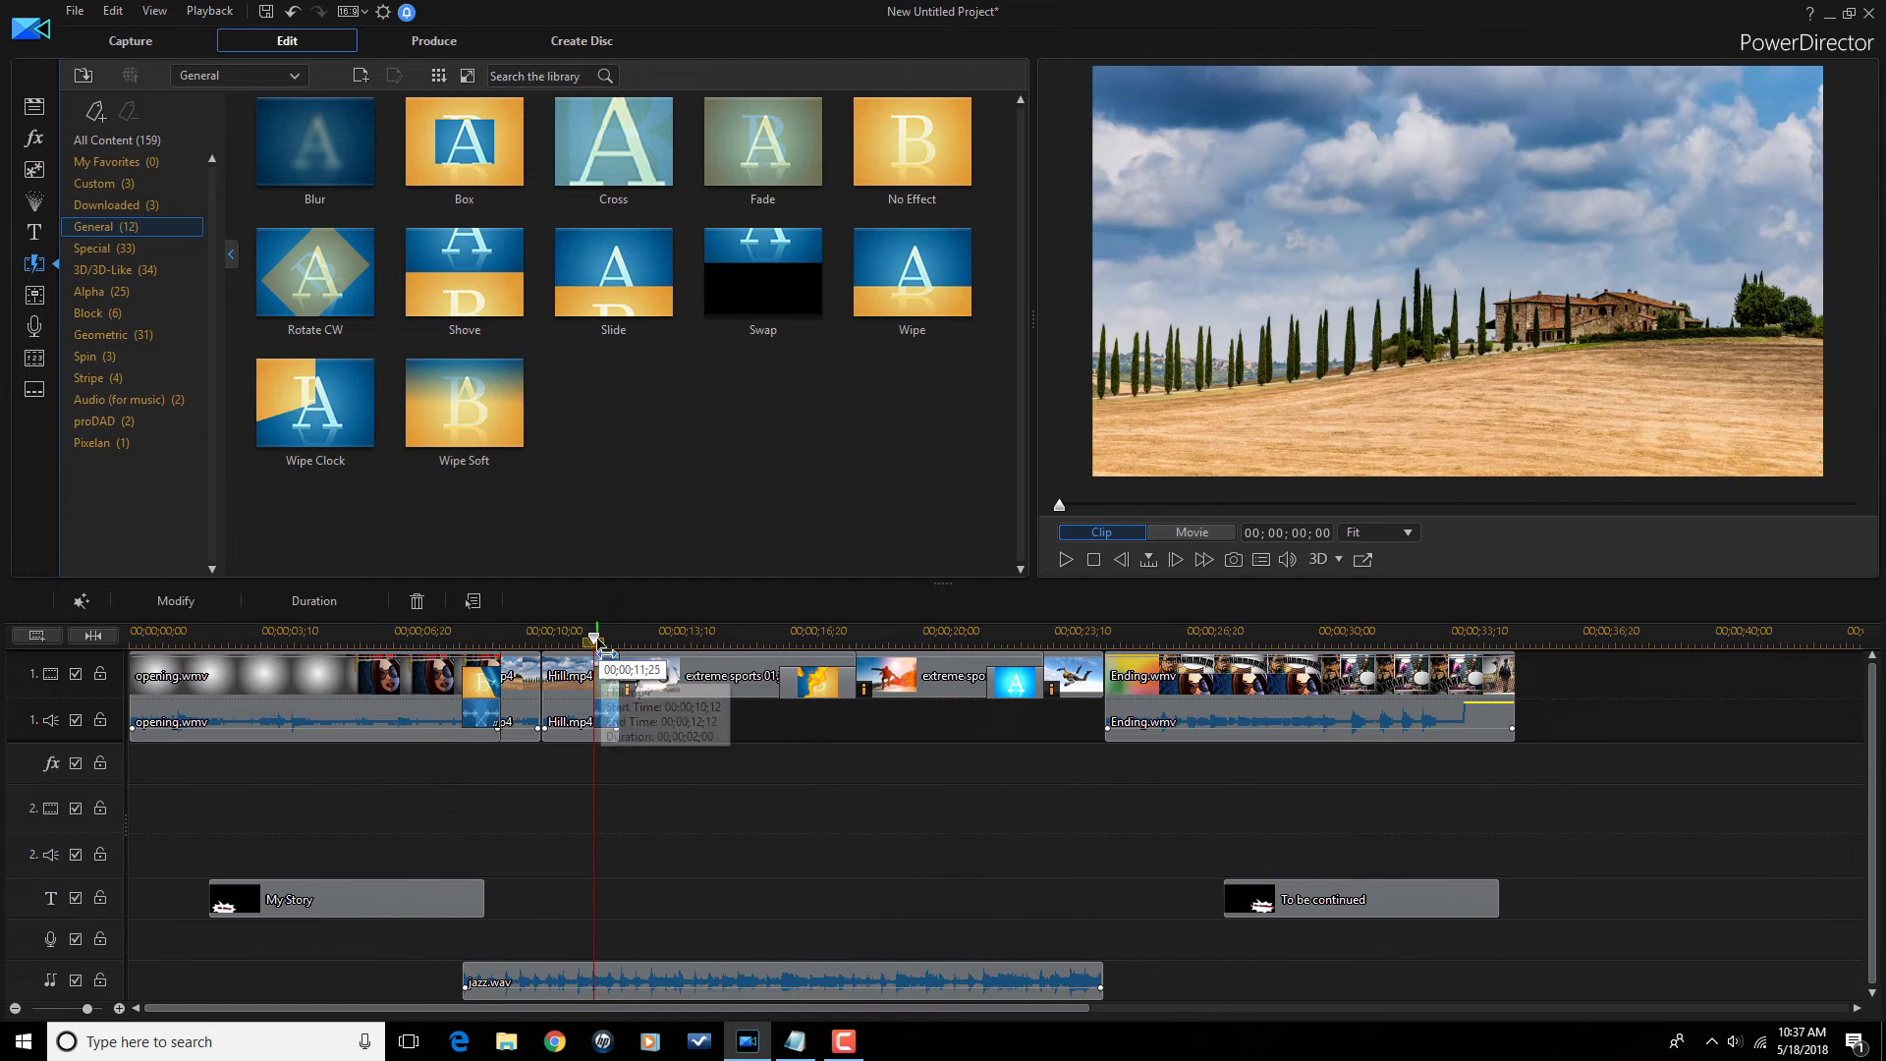
mouse_move(595, 643)
left_mouse_down()
mouse_move(619, 644)
mouse_move(590, 644)
left_mouse_up()
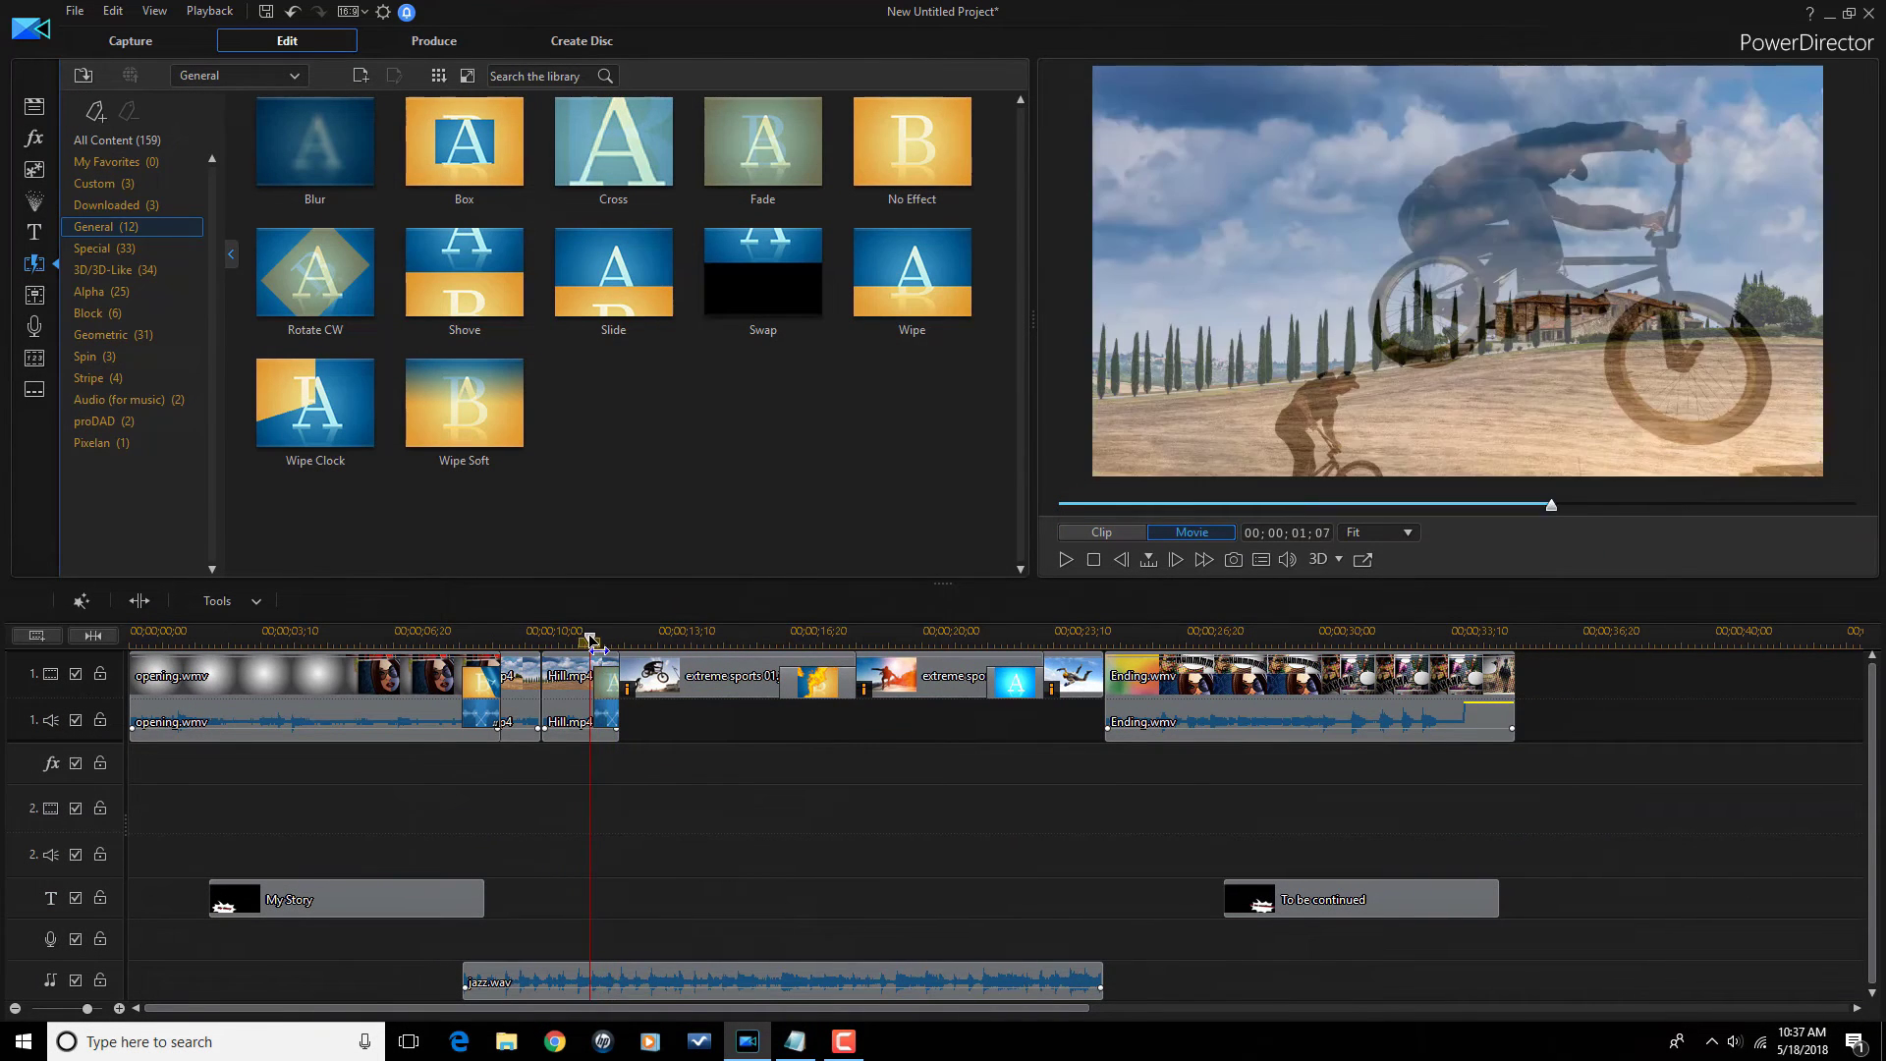
left_click(589, 700)
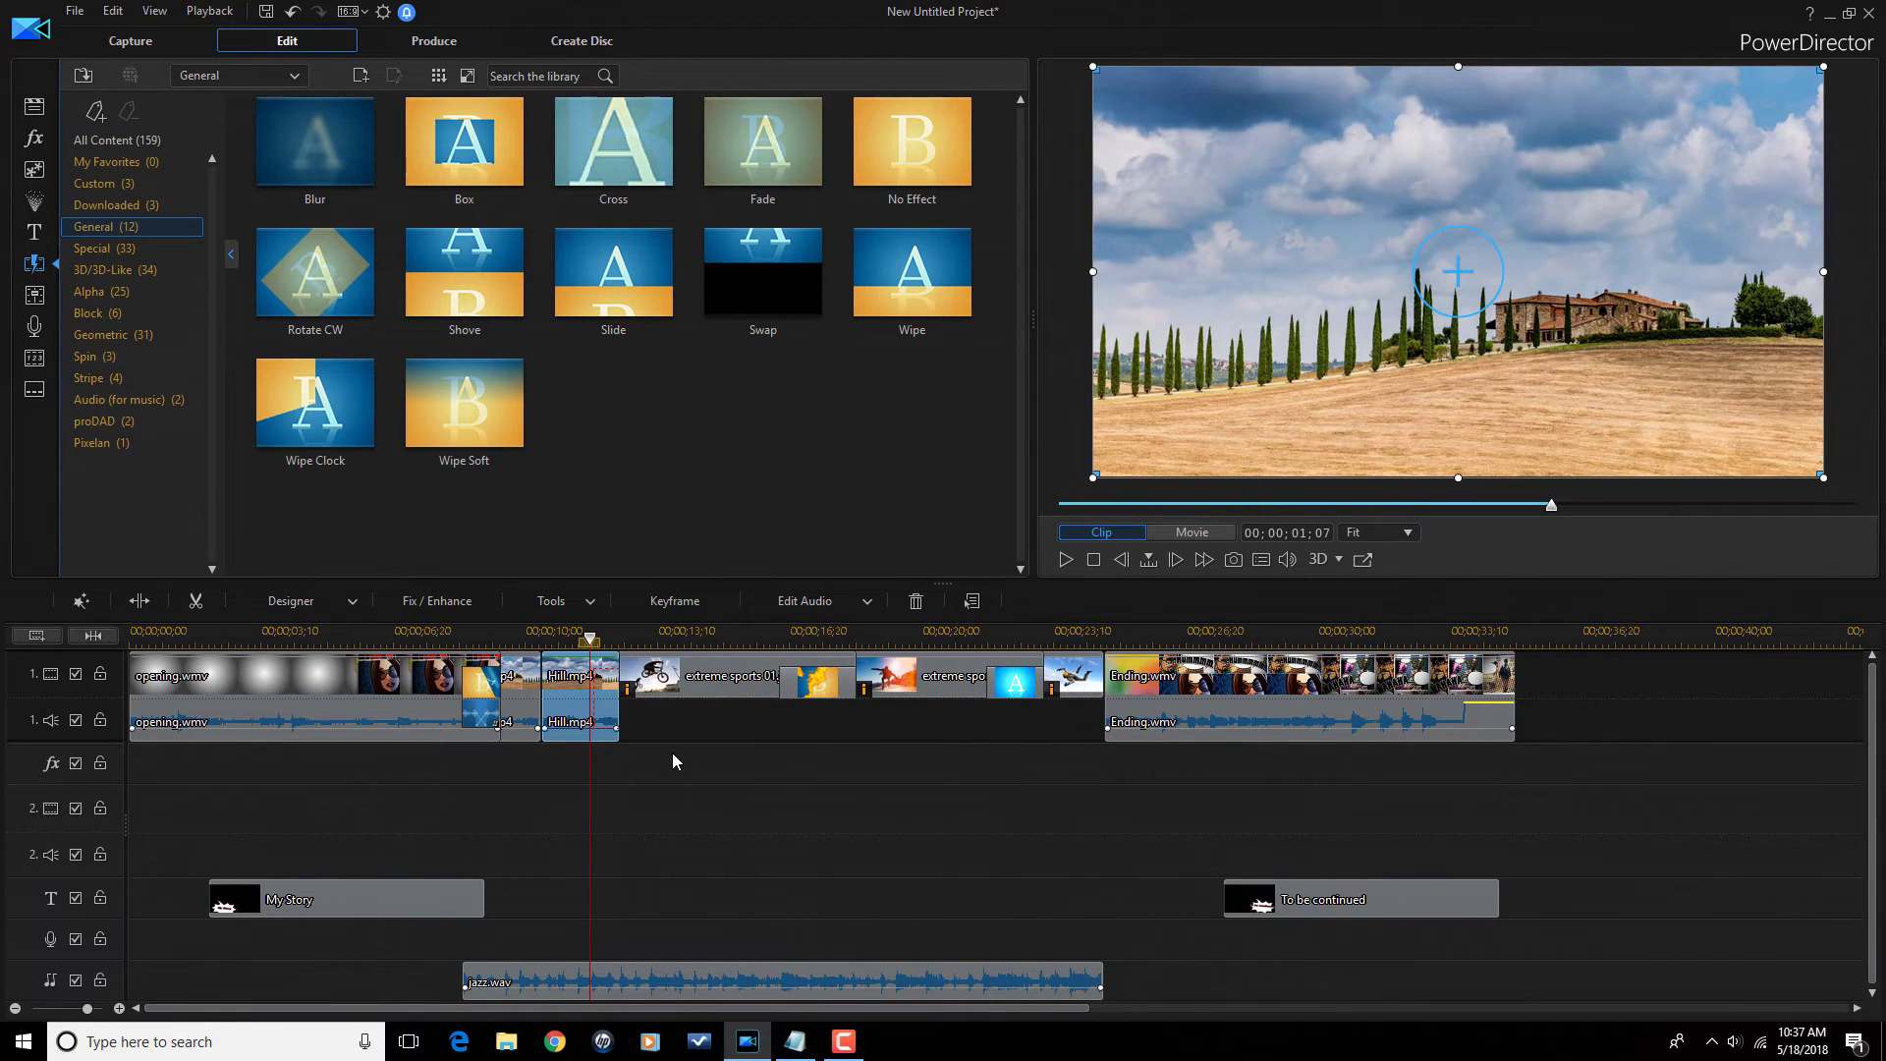
left_click(629, 697)
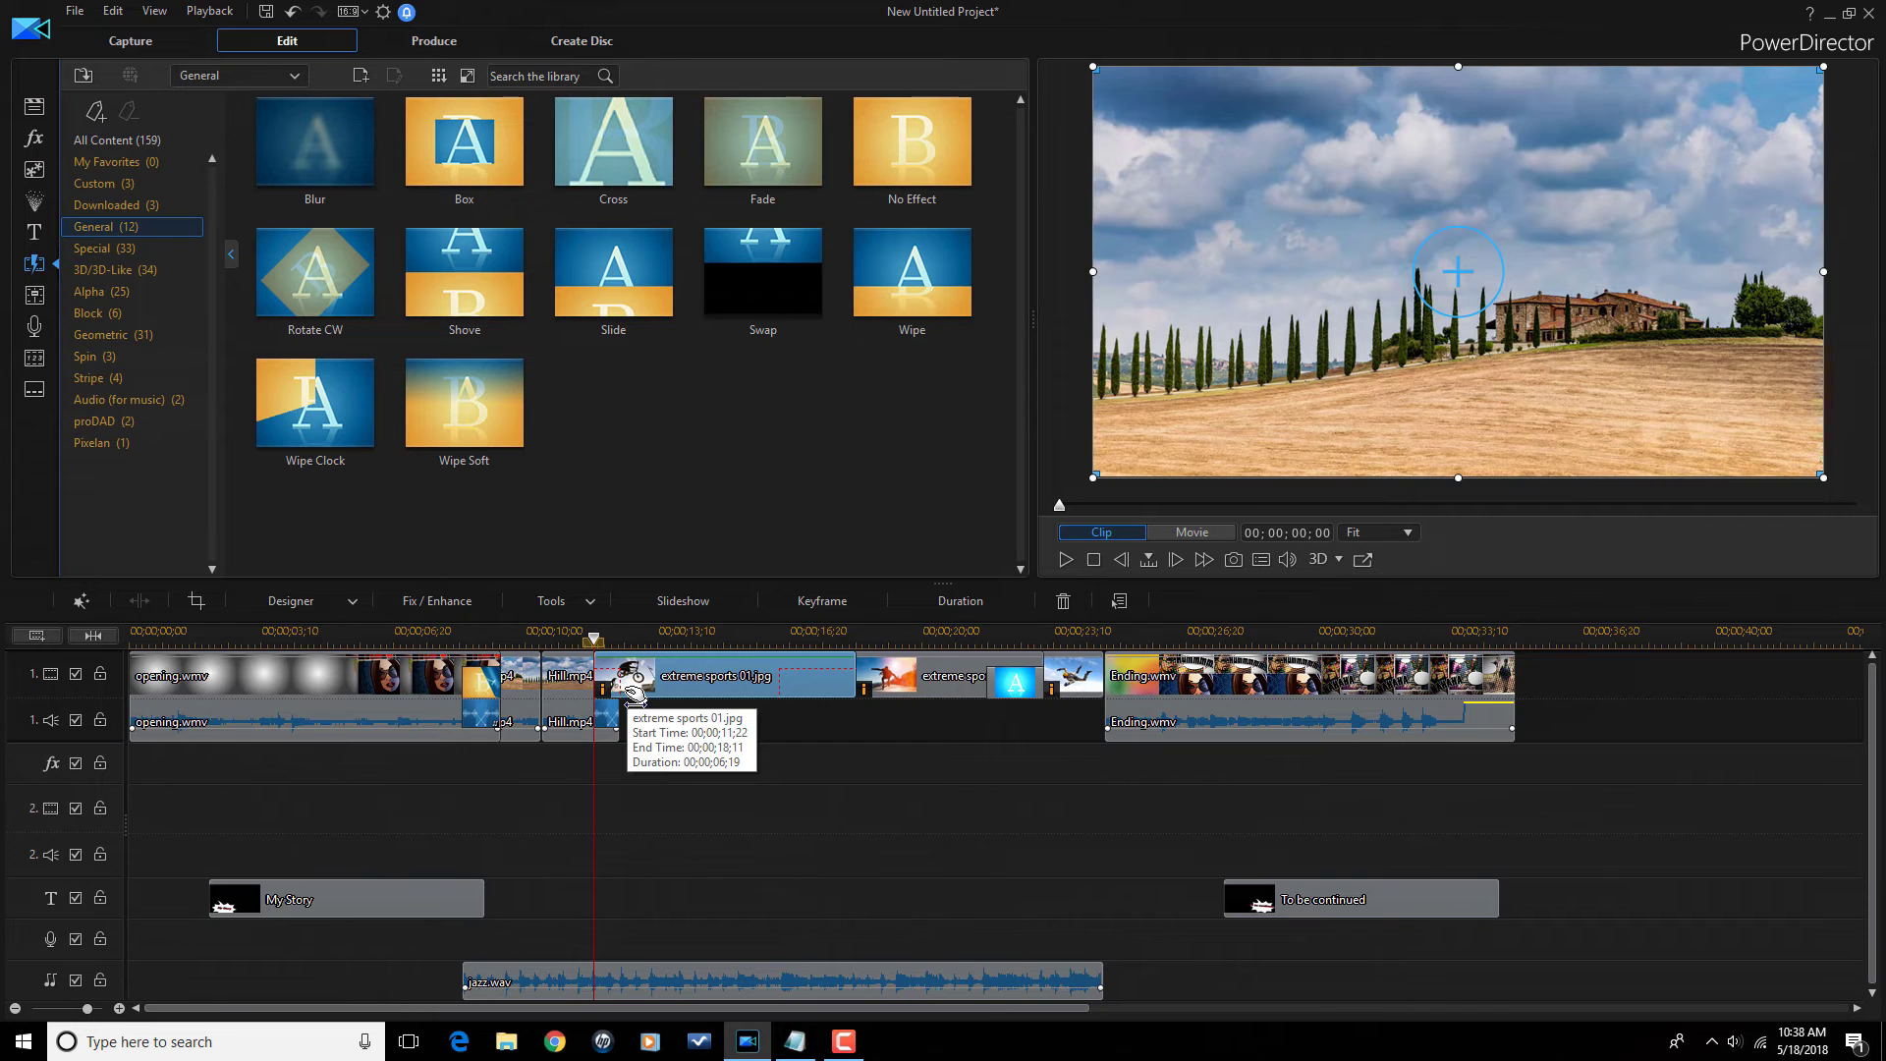
Apply the Random Magic Motion style to extreme sports 01.jpg and preview the result.
left_click(85, 611)
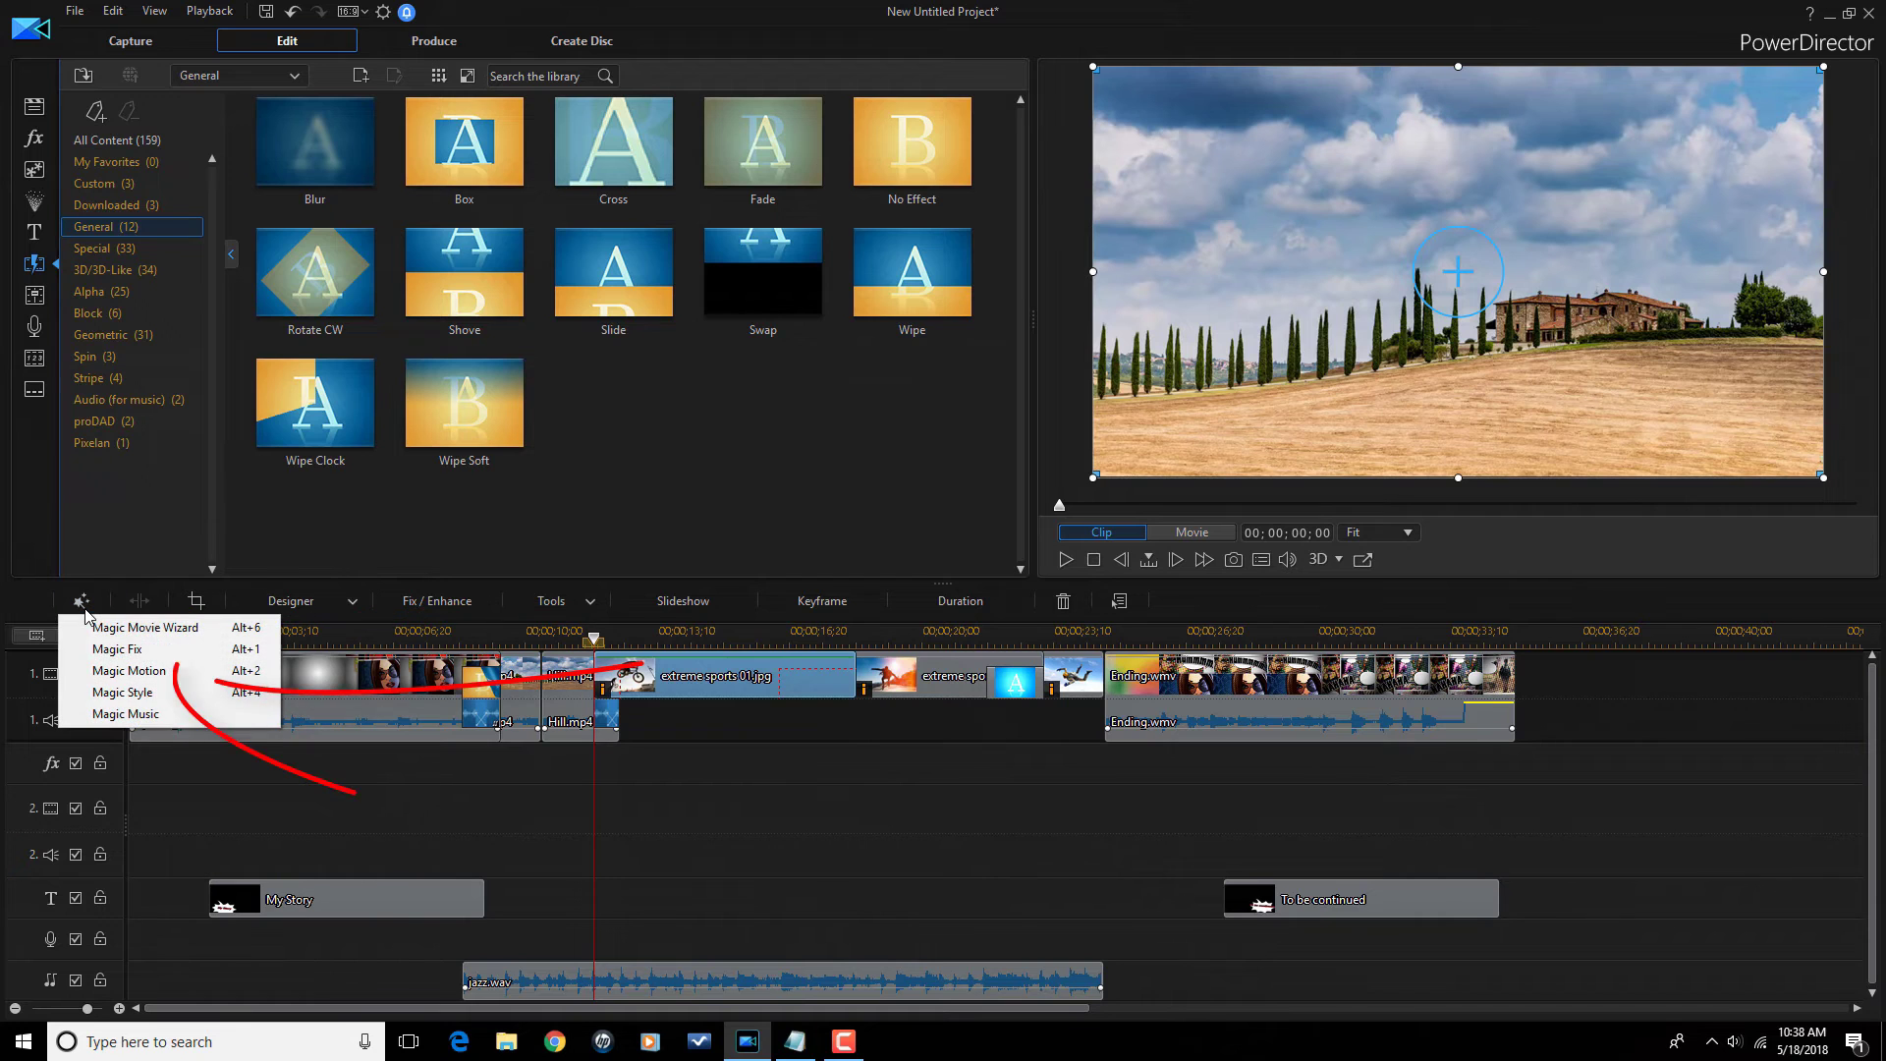
left_click(146, 676)
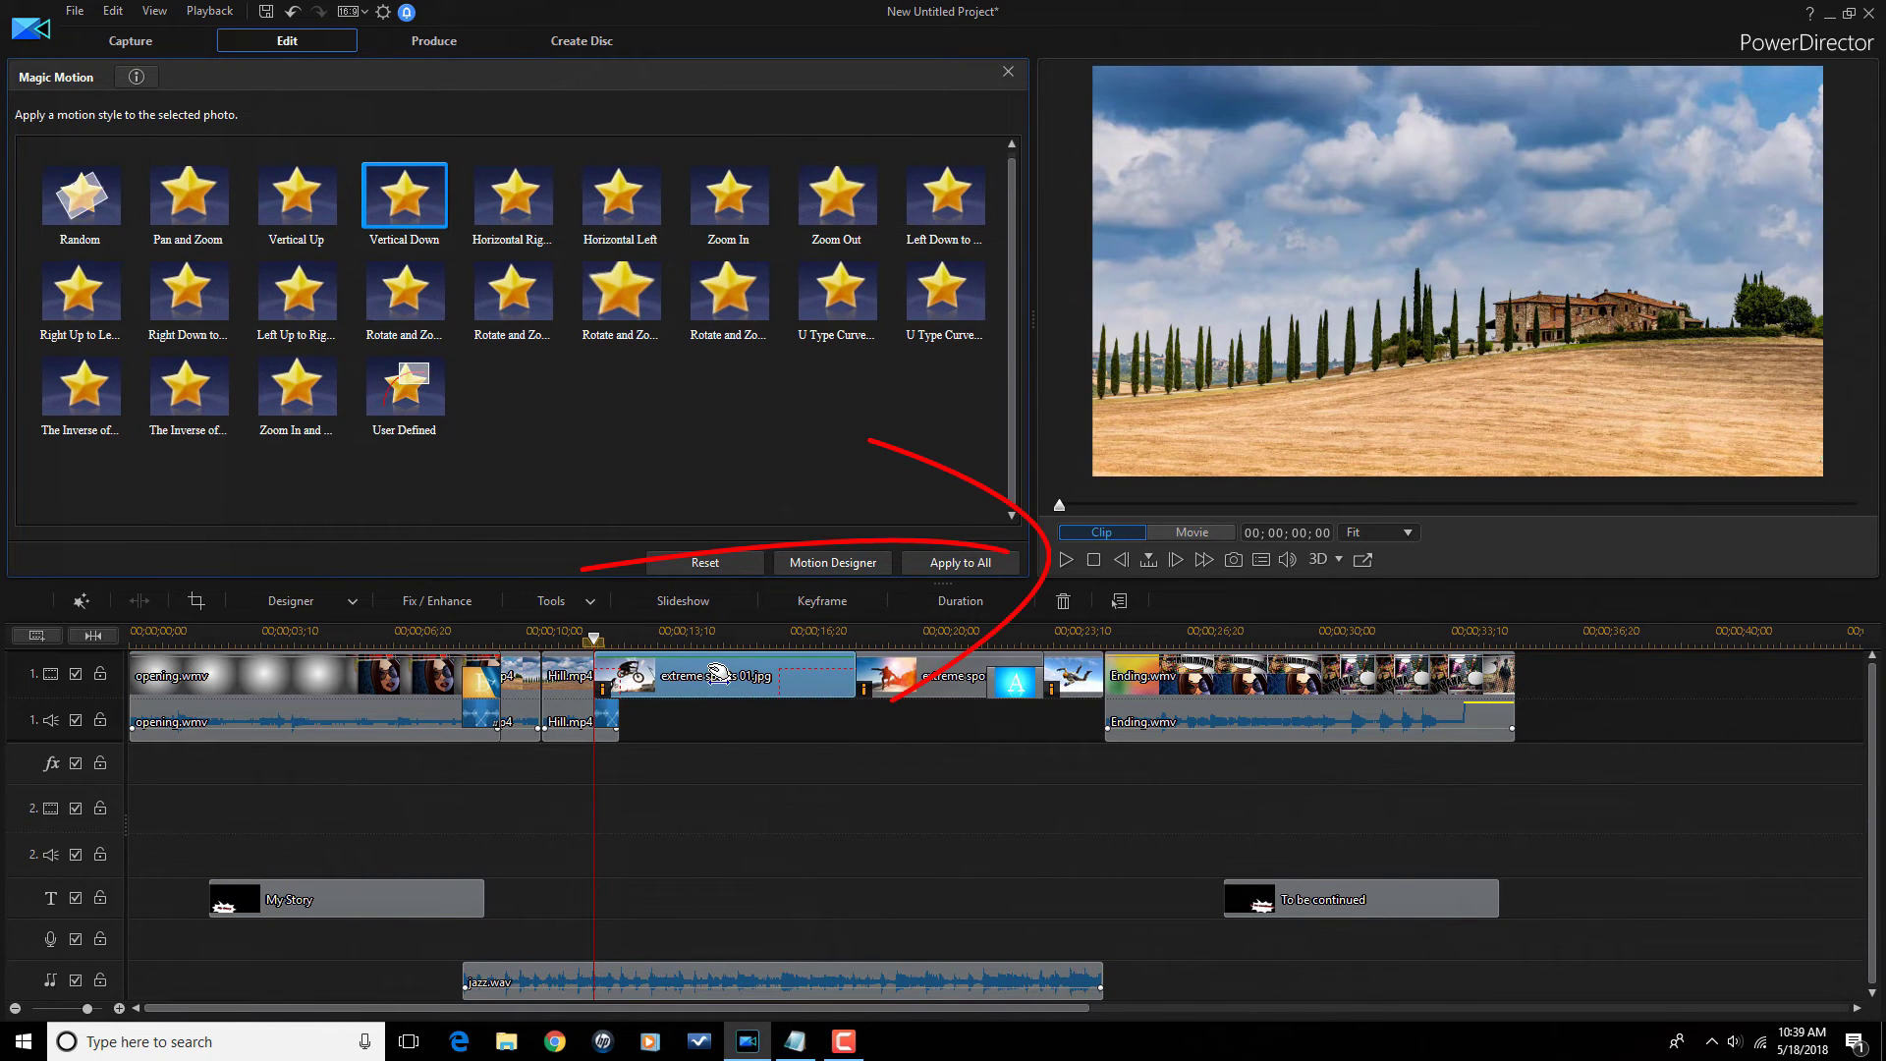
left_click(1066, 559)
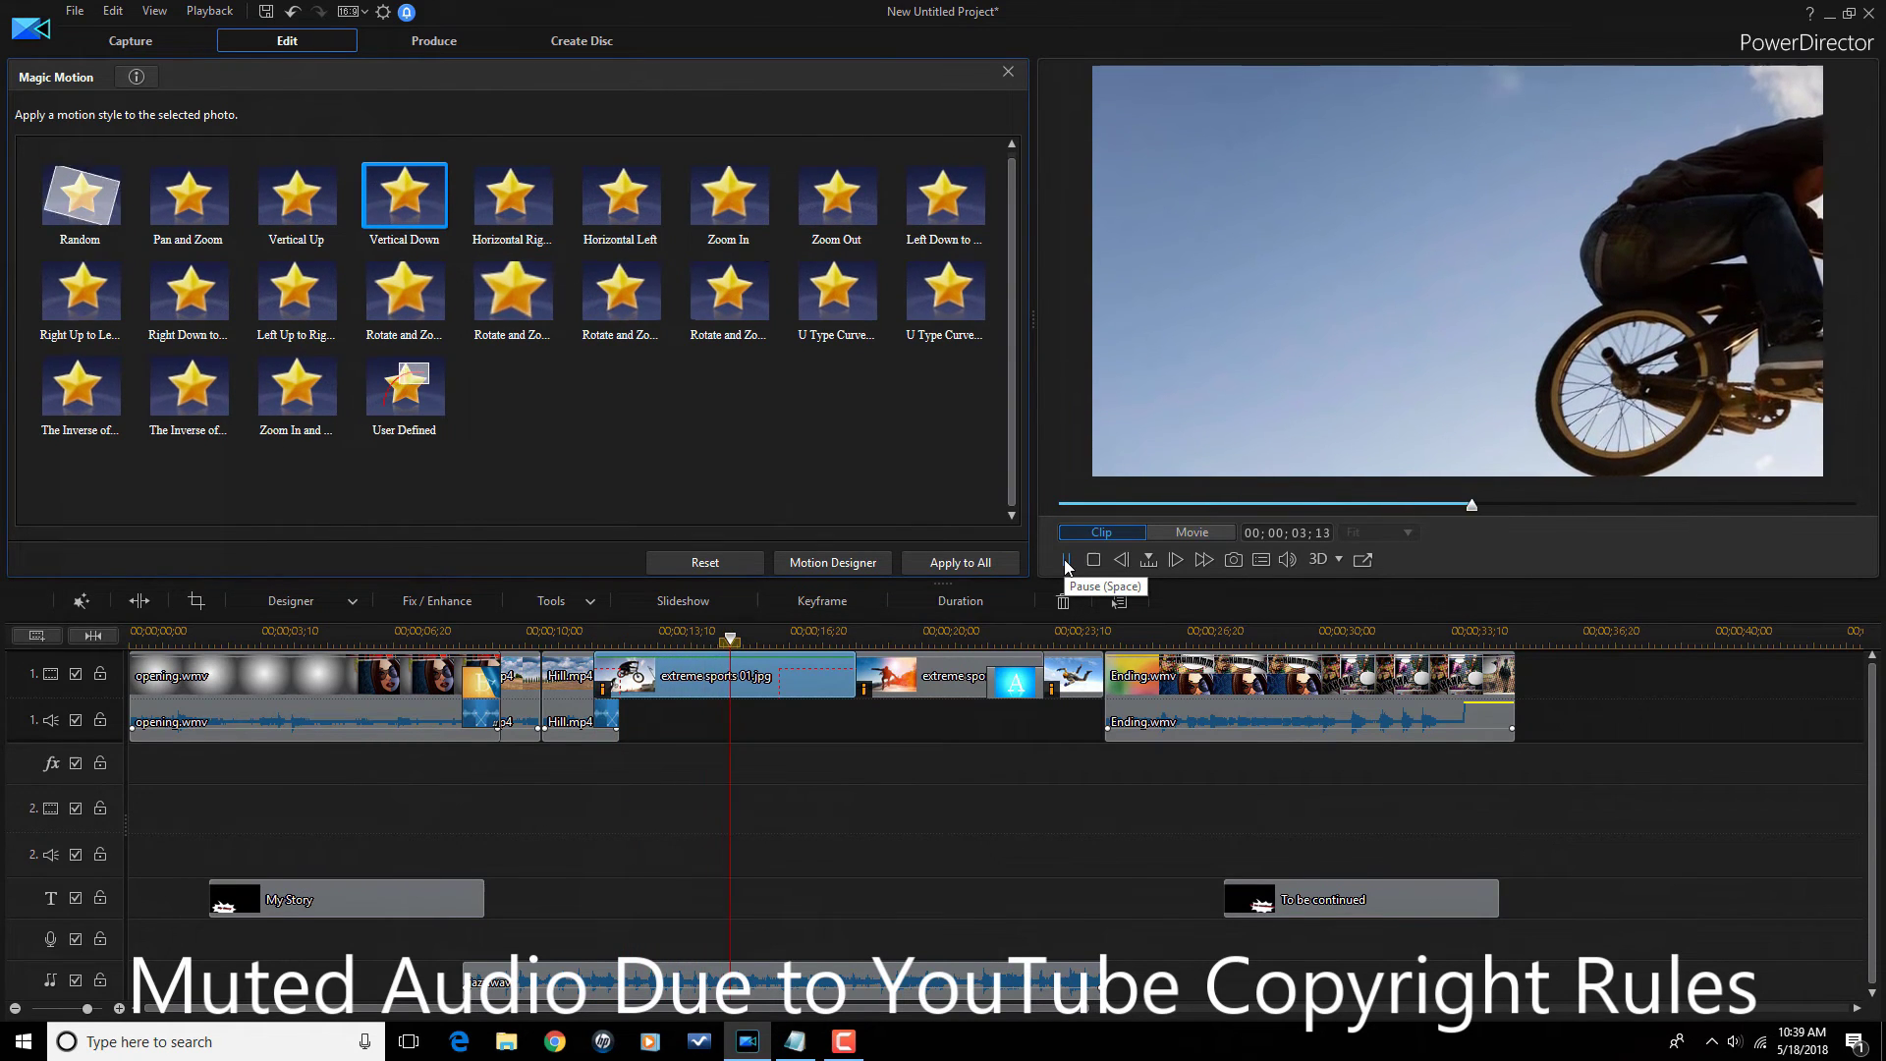
left_click(1066, 560)
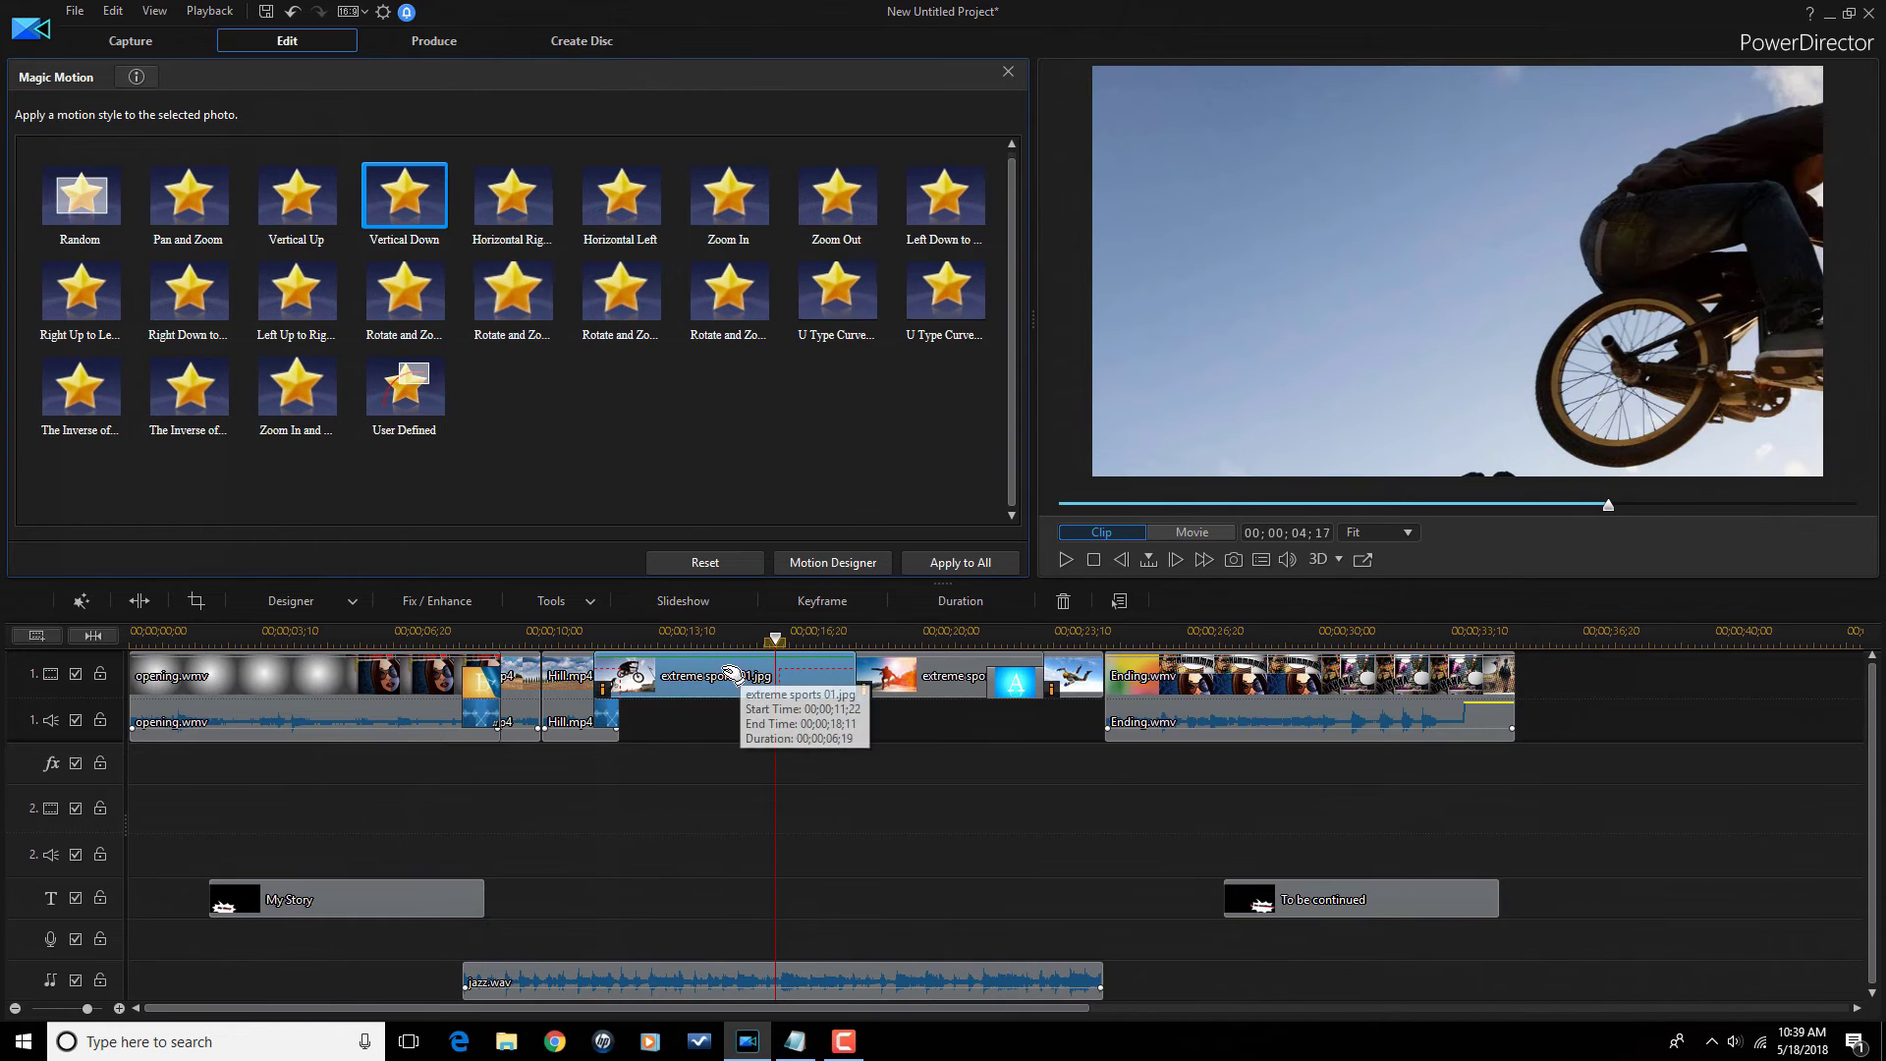
left_click(289, 14)
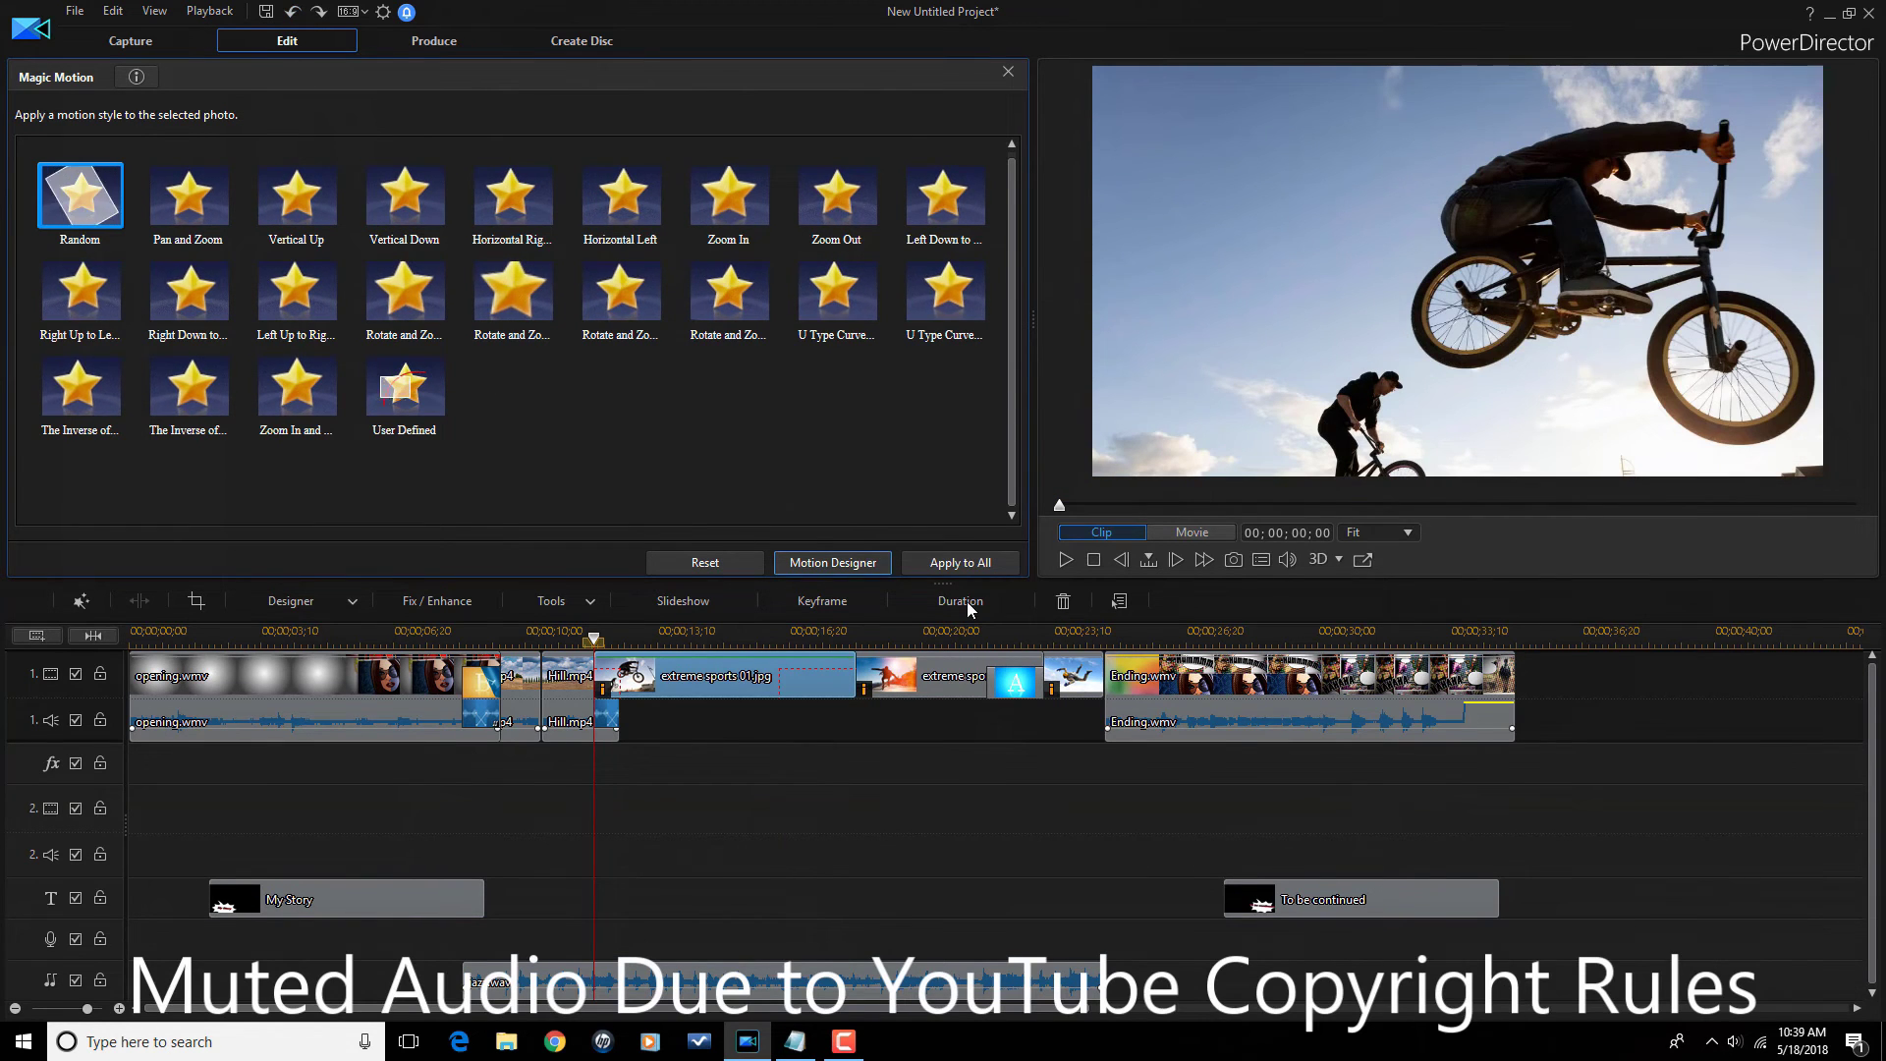
left_click(1064, 561)
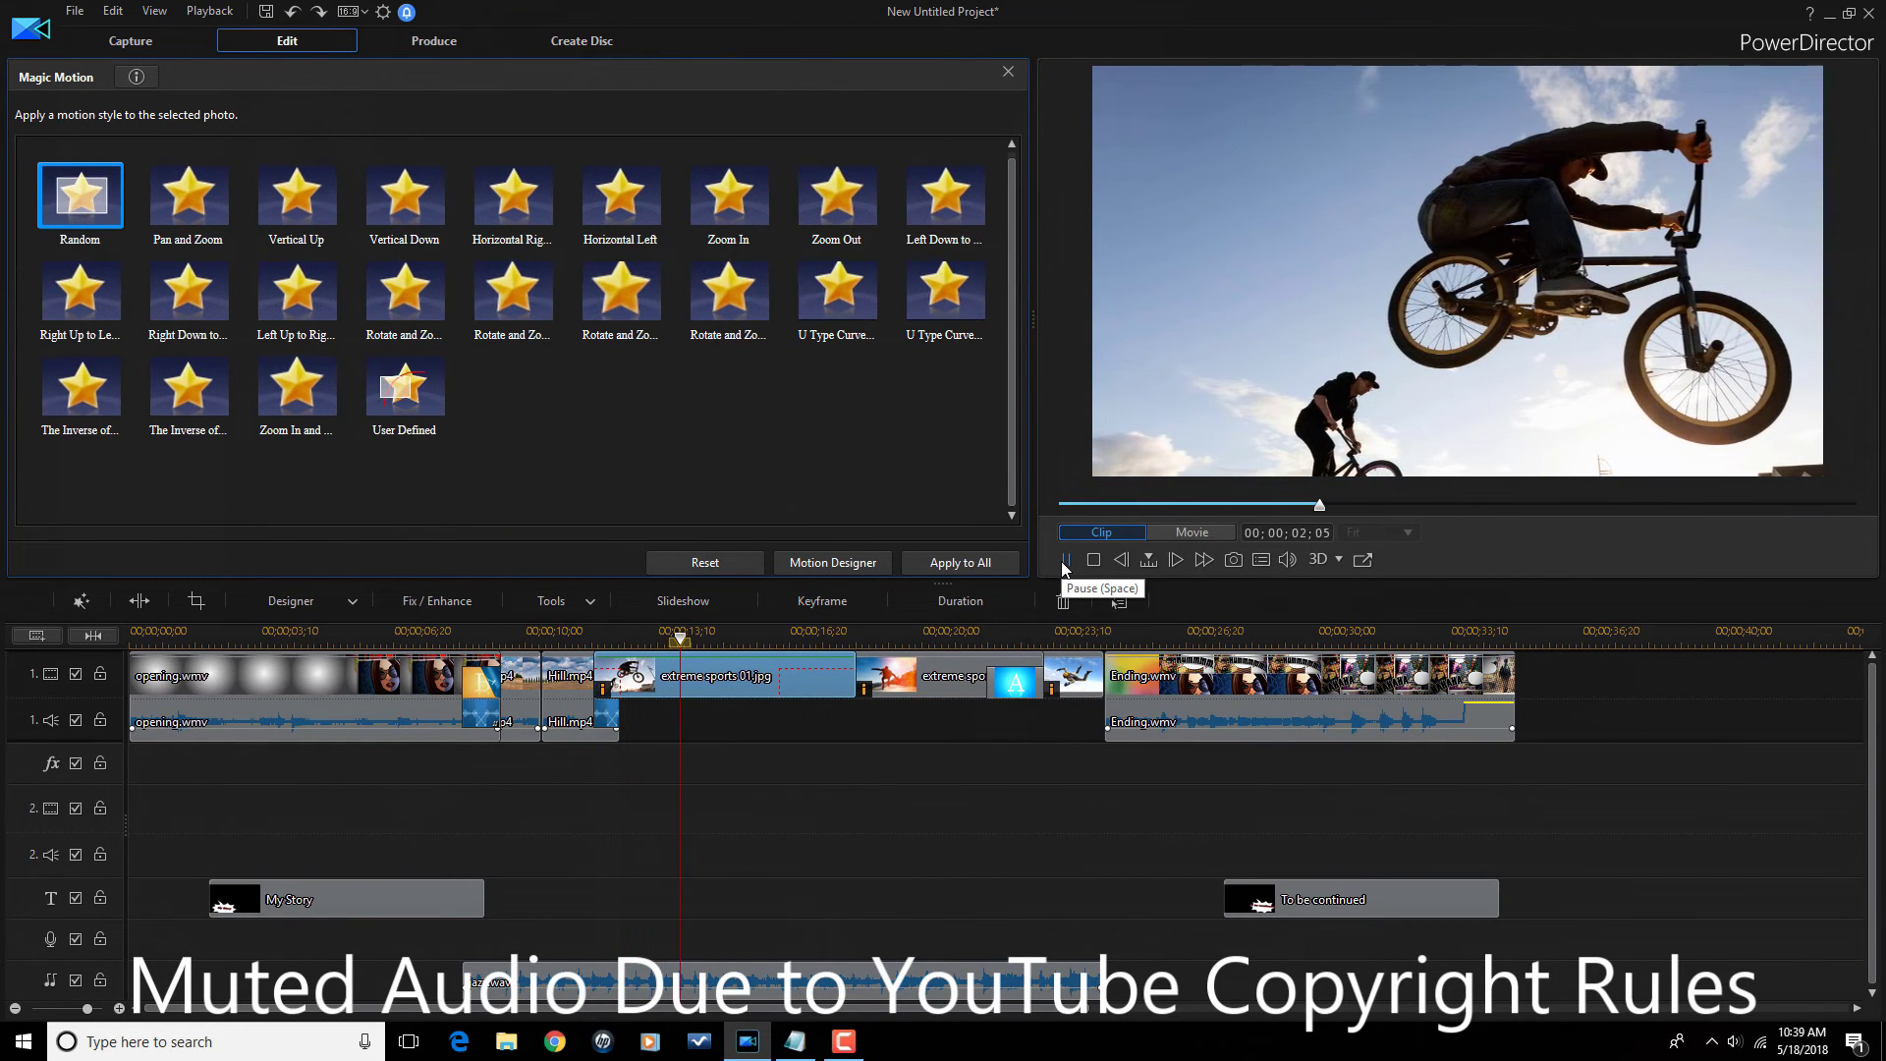
left_click(1064, 562)
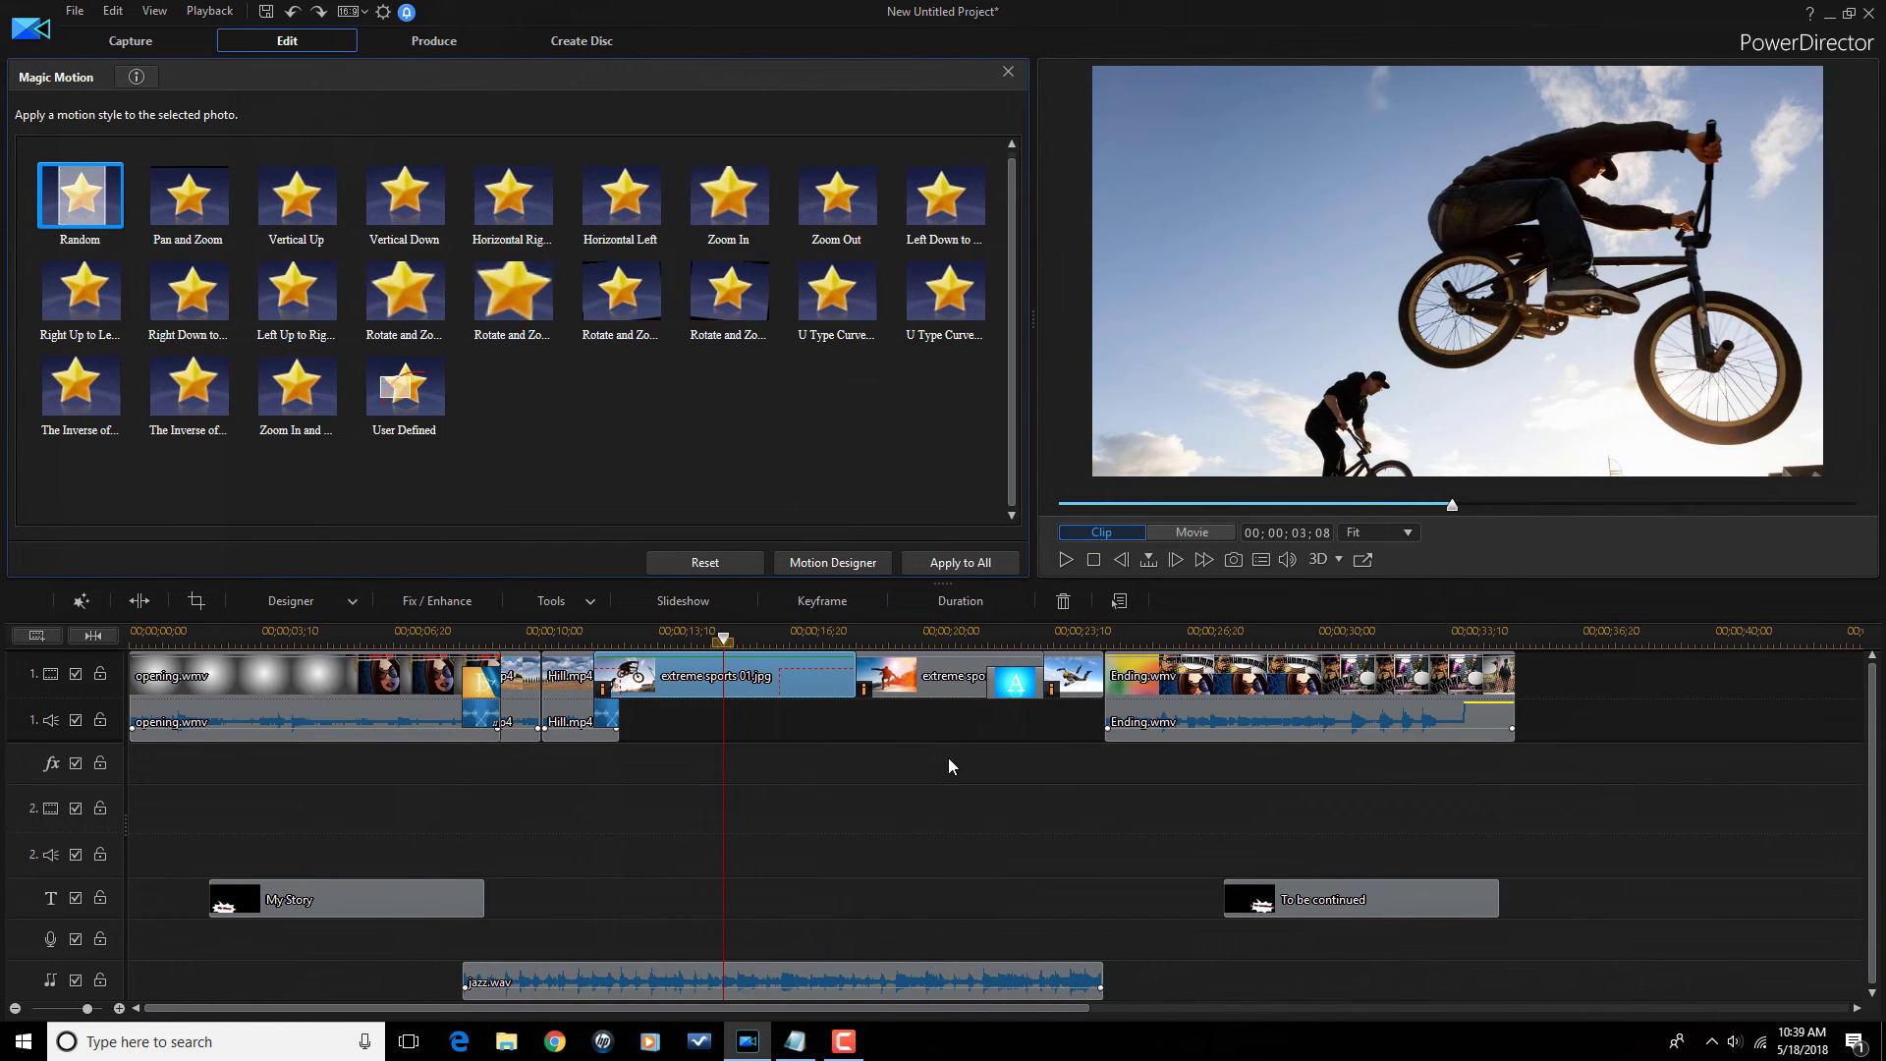
Change the opening 'My Story' title text to 'Comics' in Title Designer.
left_click(815, 763)
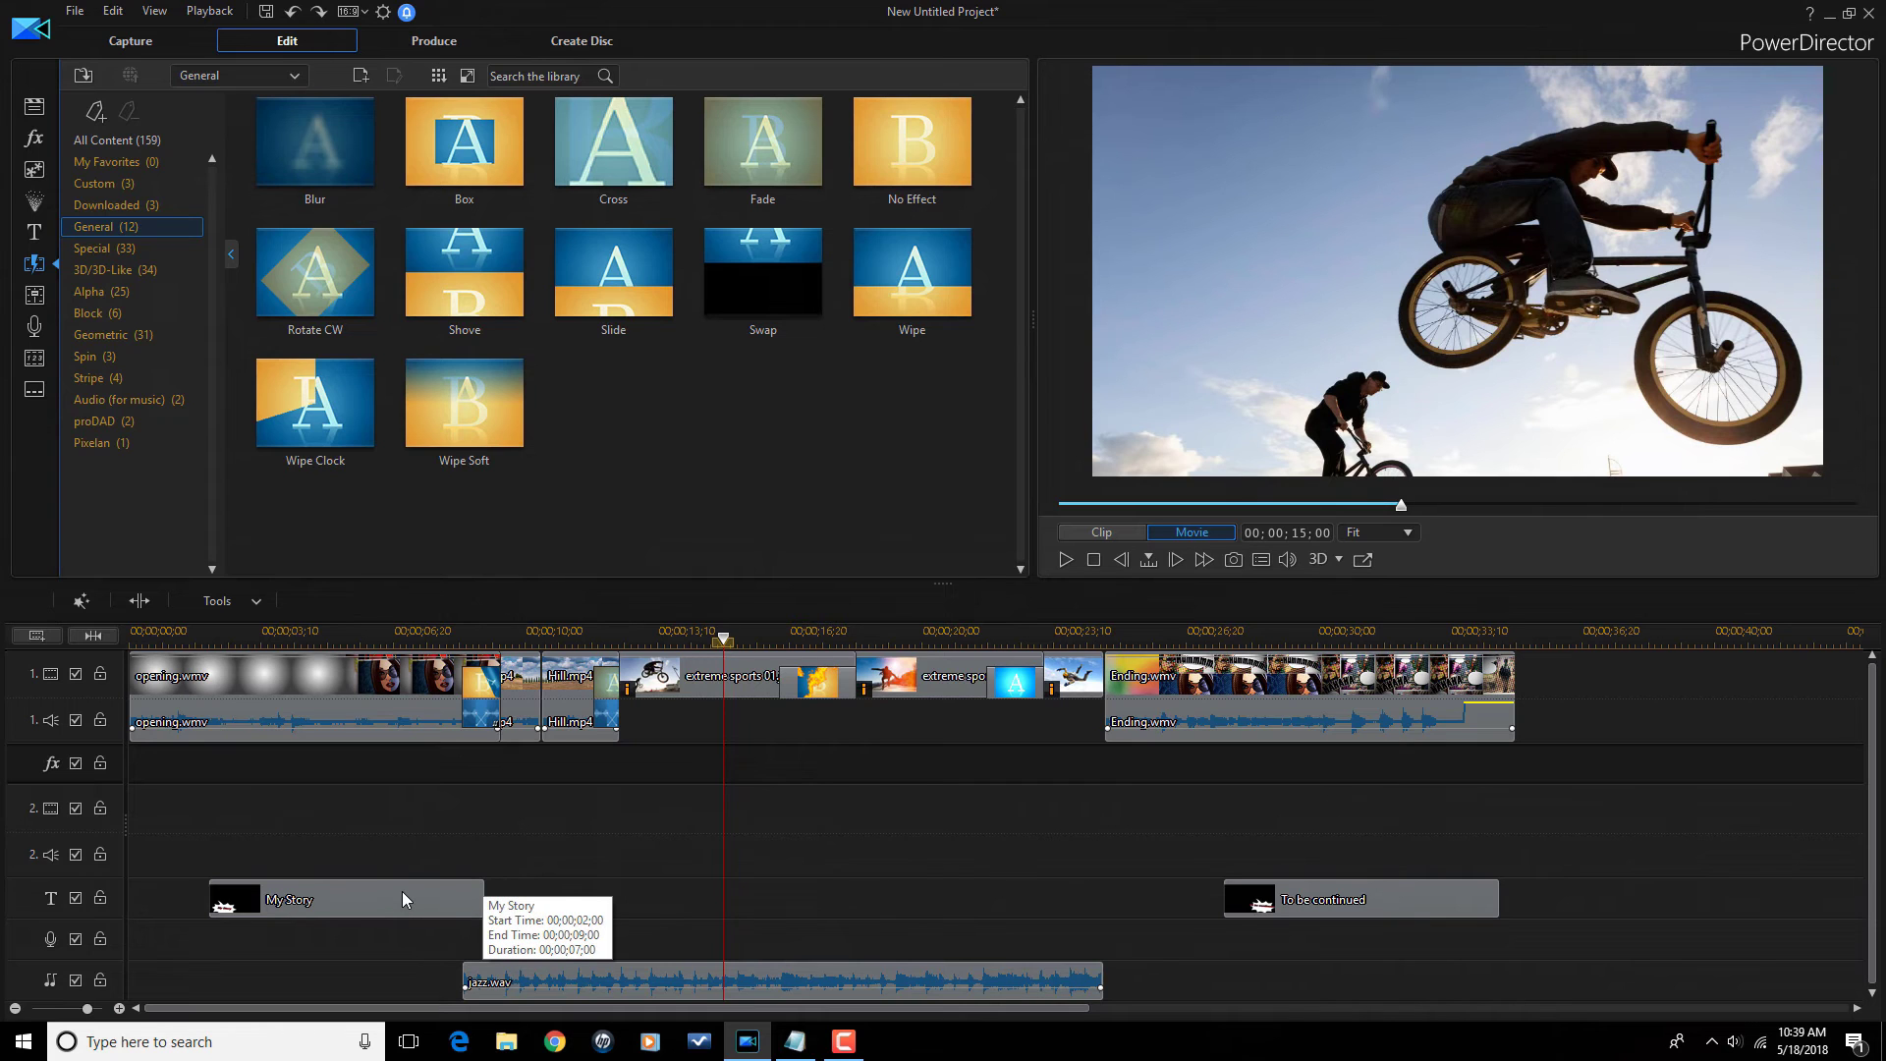
left_click(392, 899)
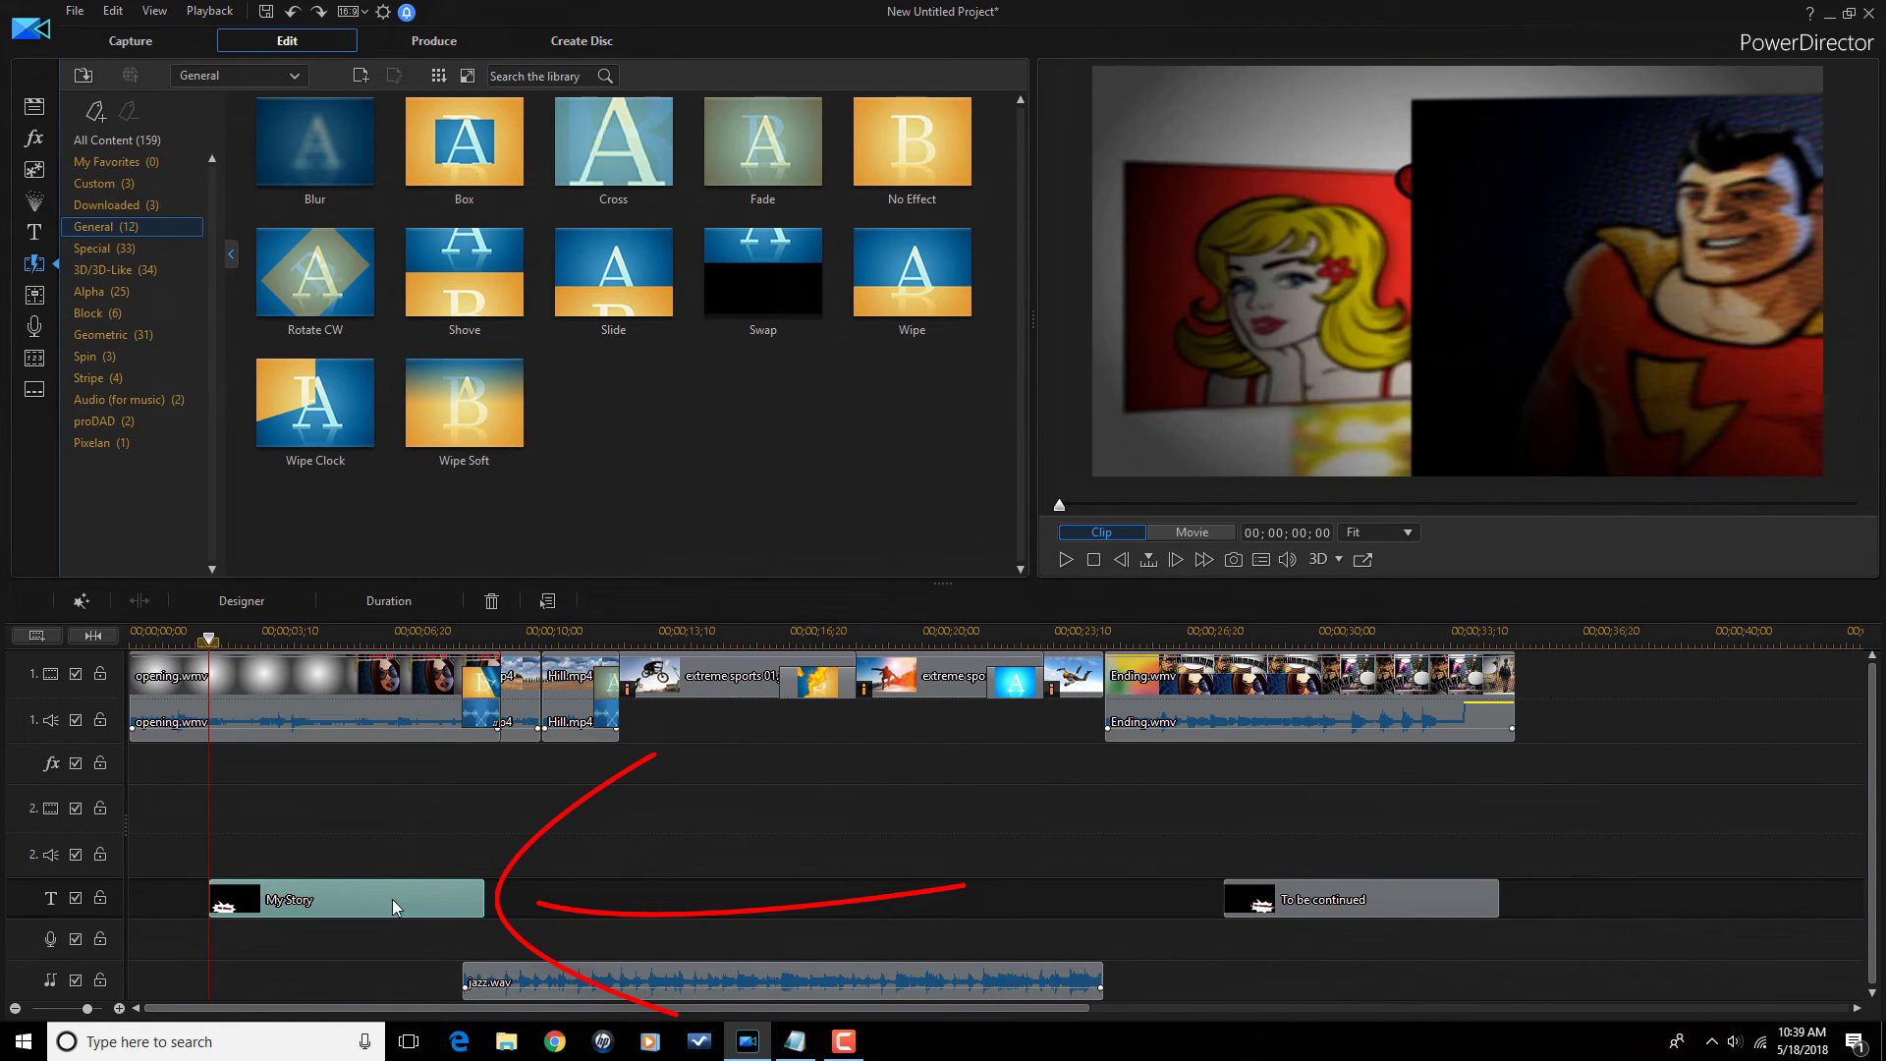
double_click(392, 899)
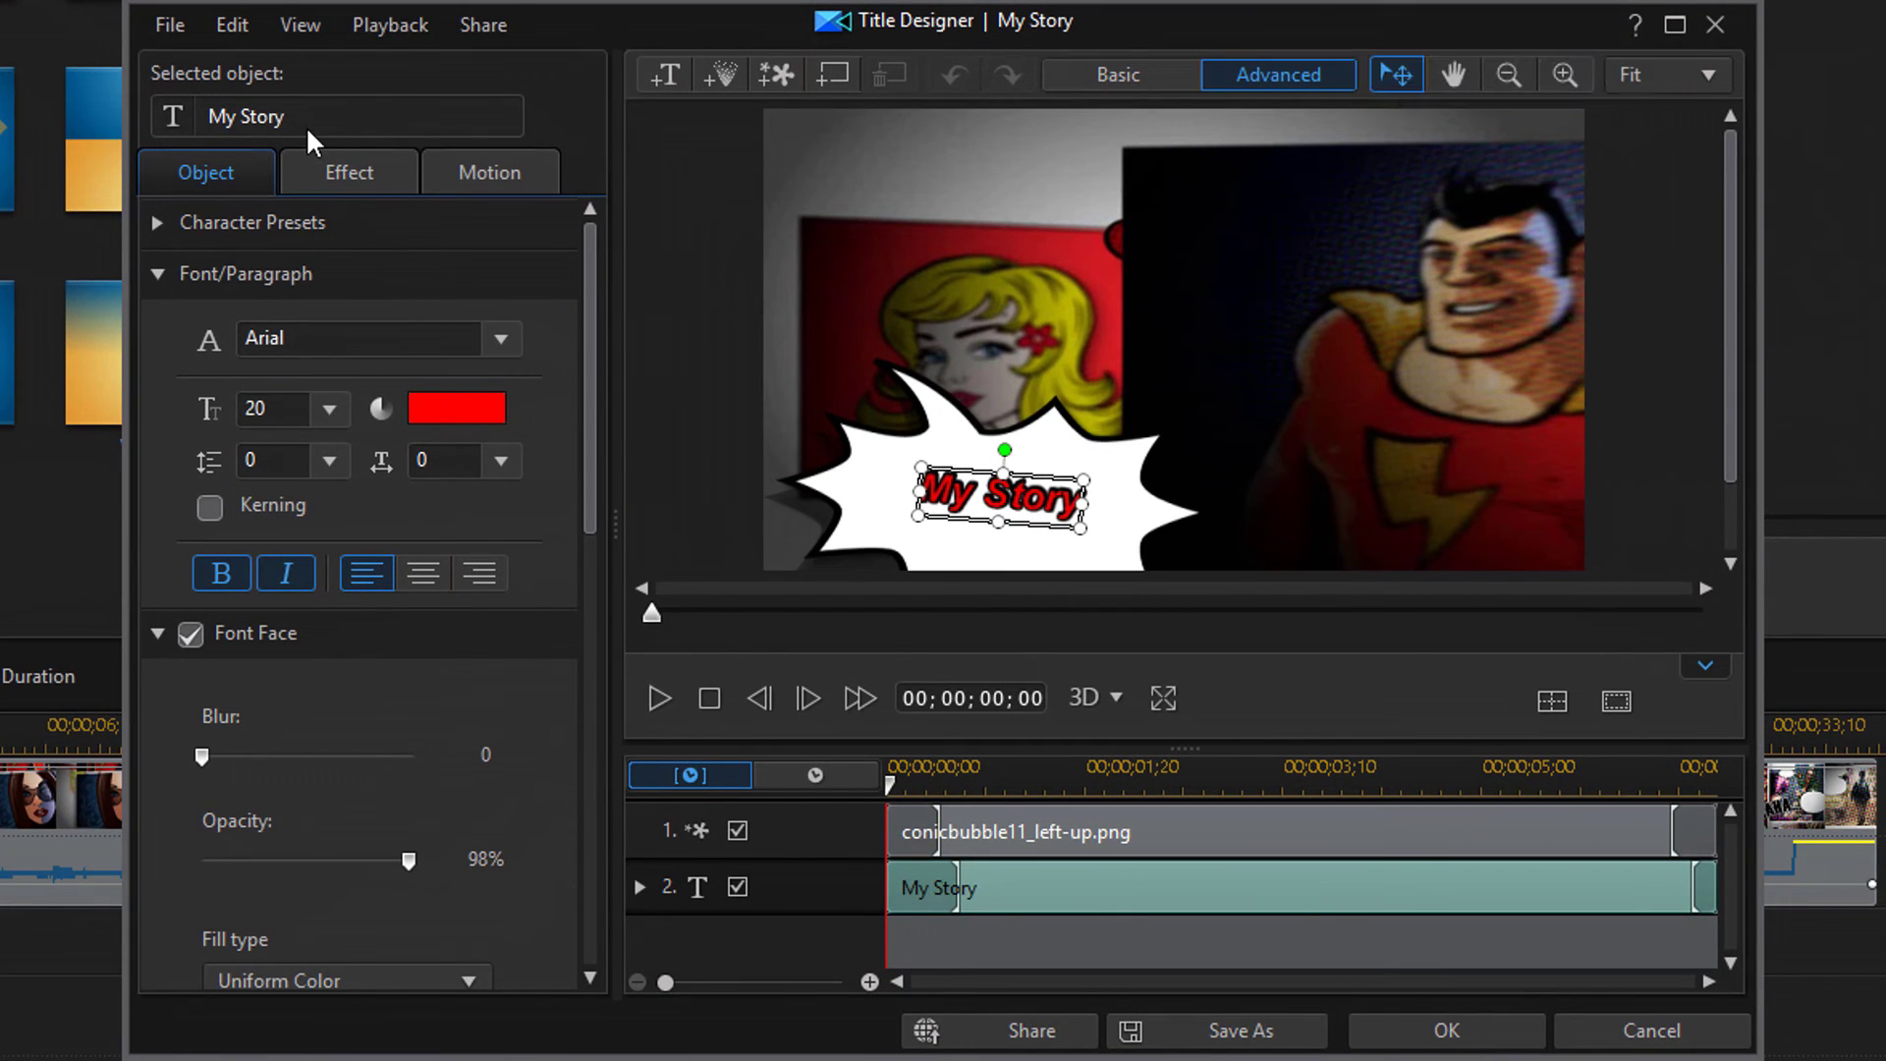
left_click_drag(312, 119, 103, 106)
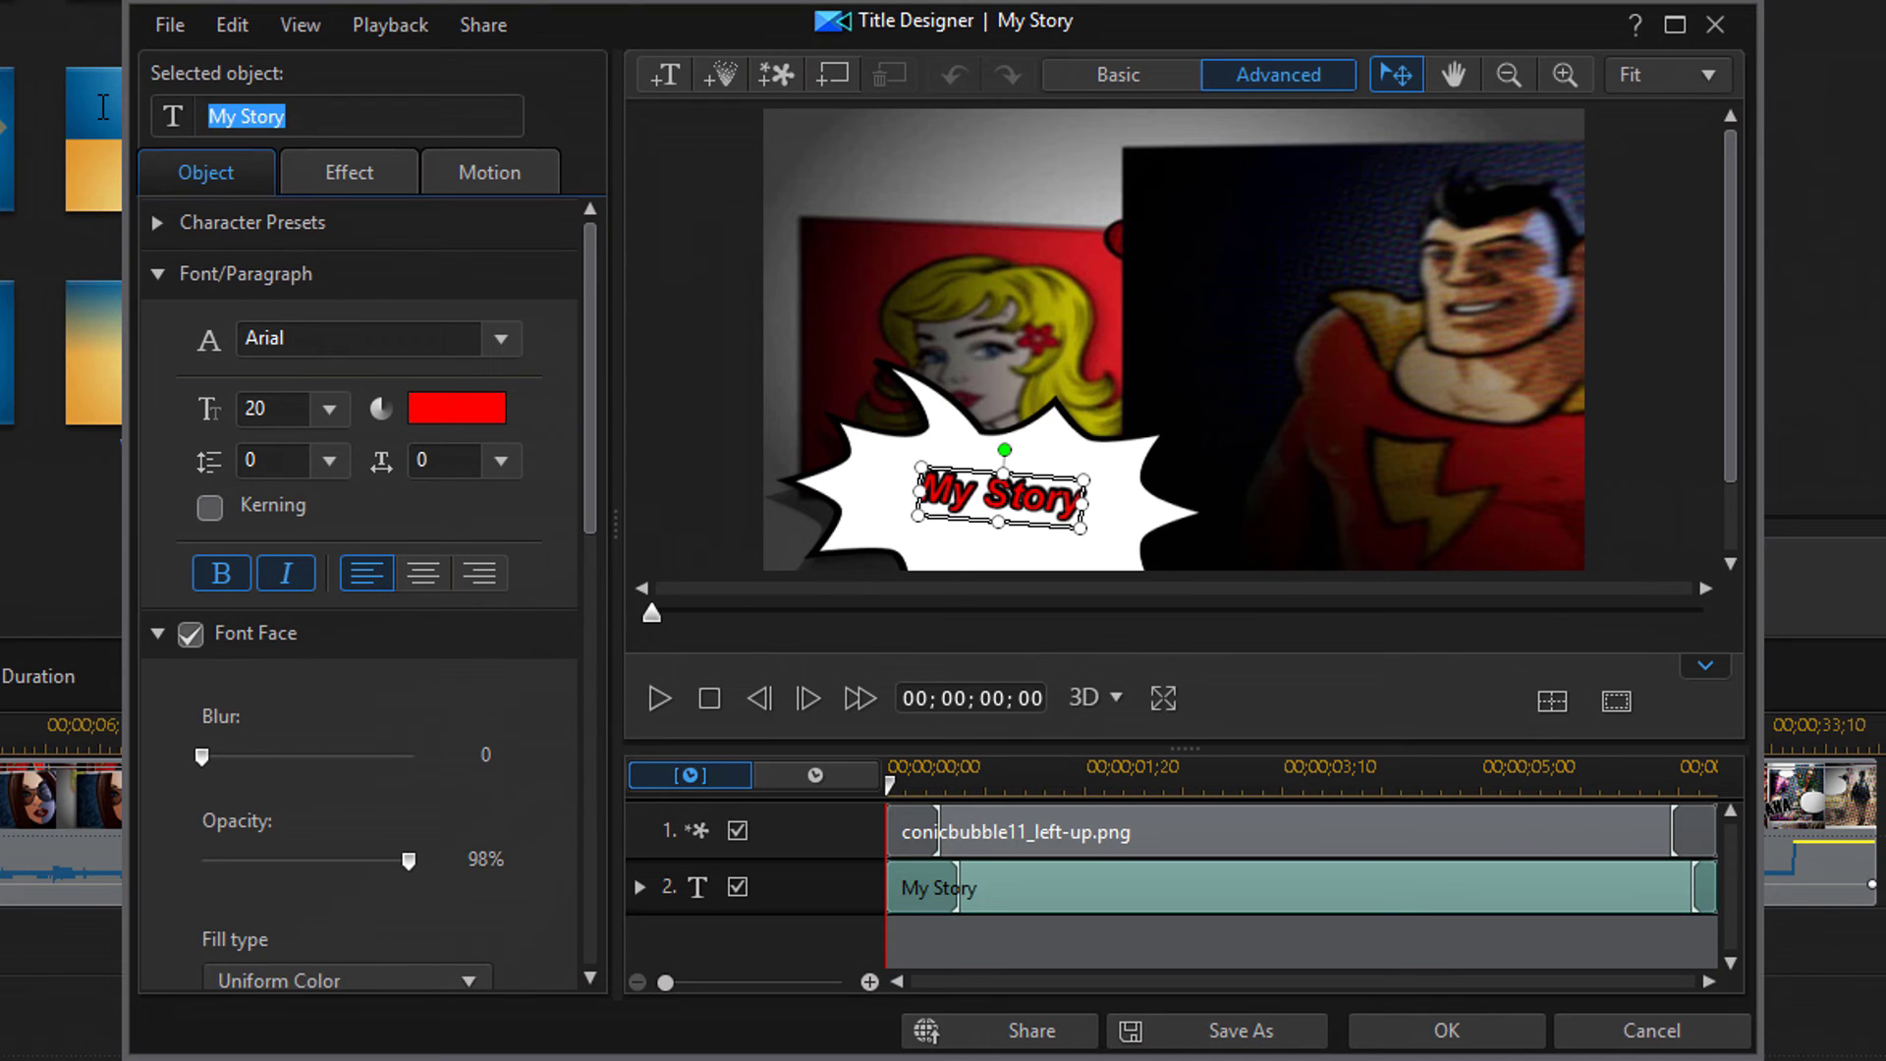
type("Co")
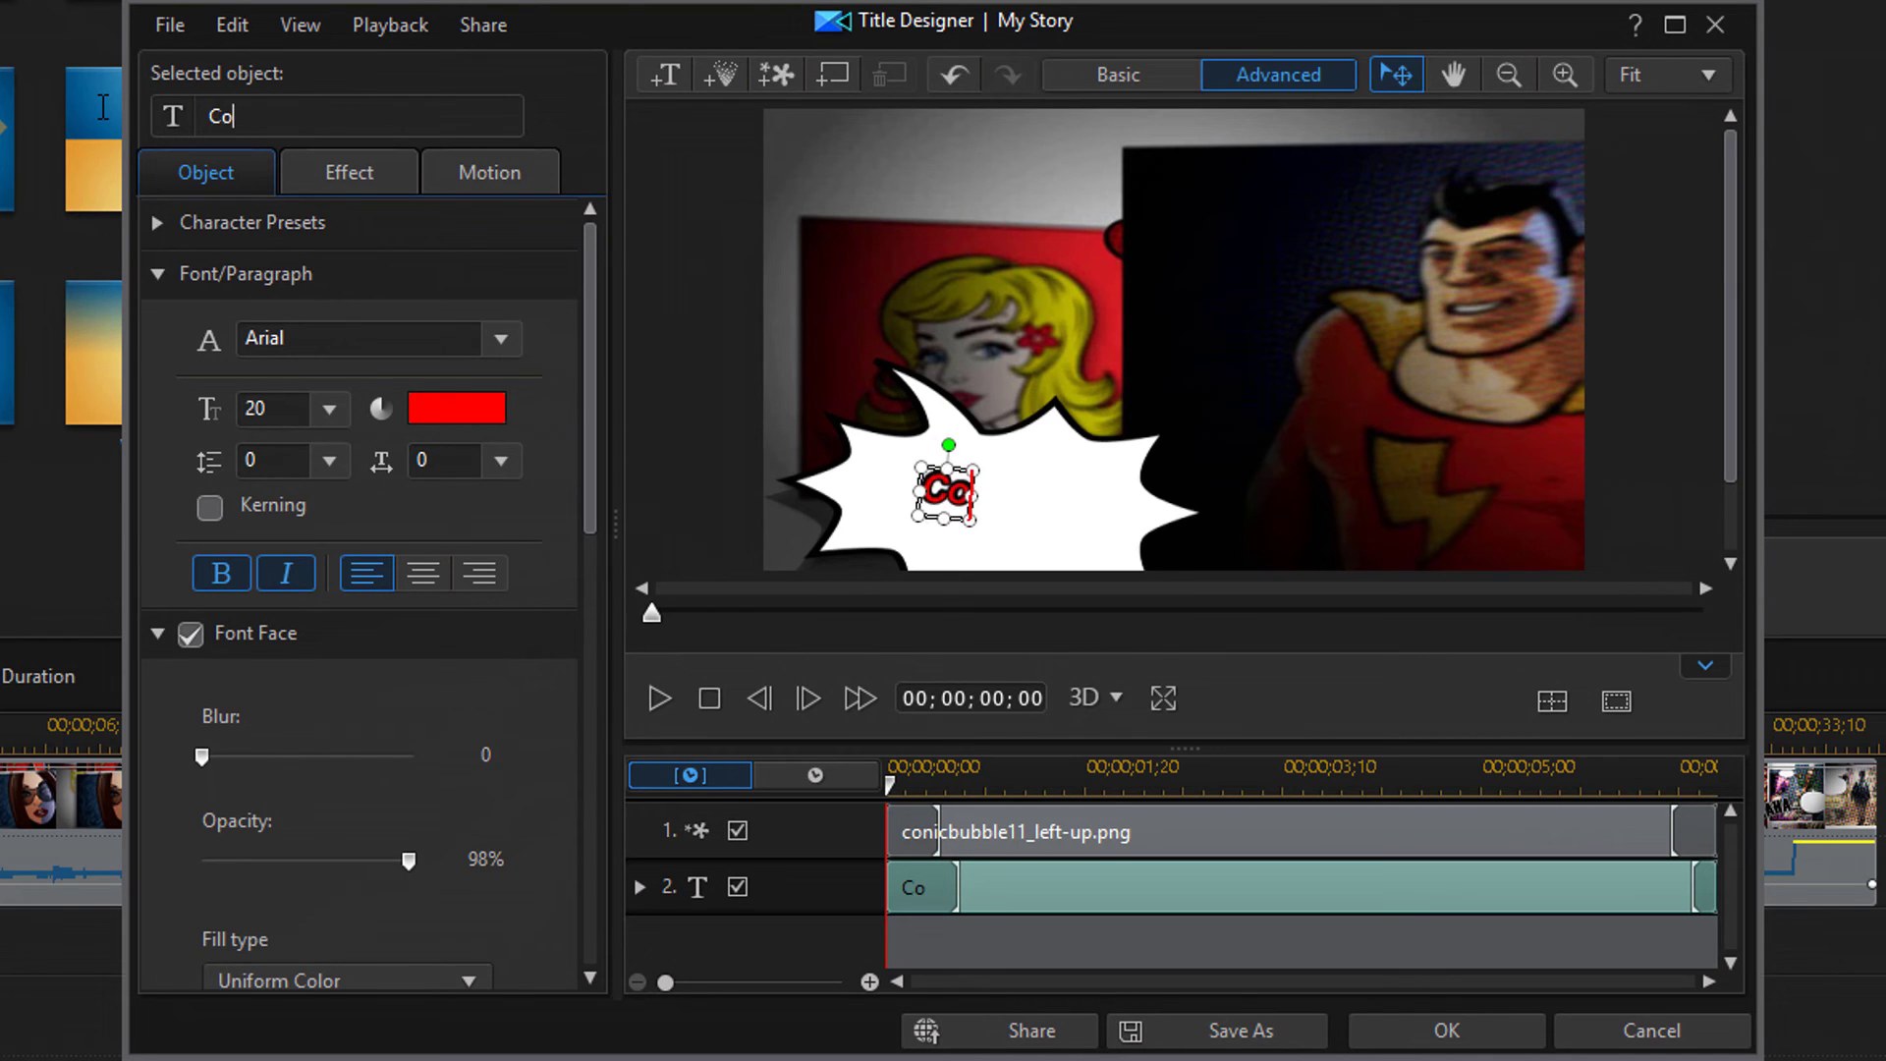
type("mics")
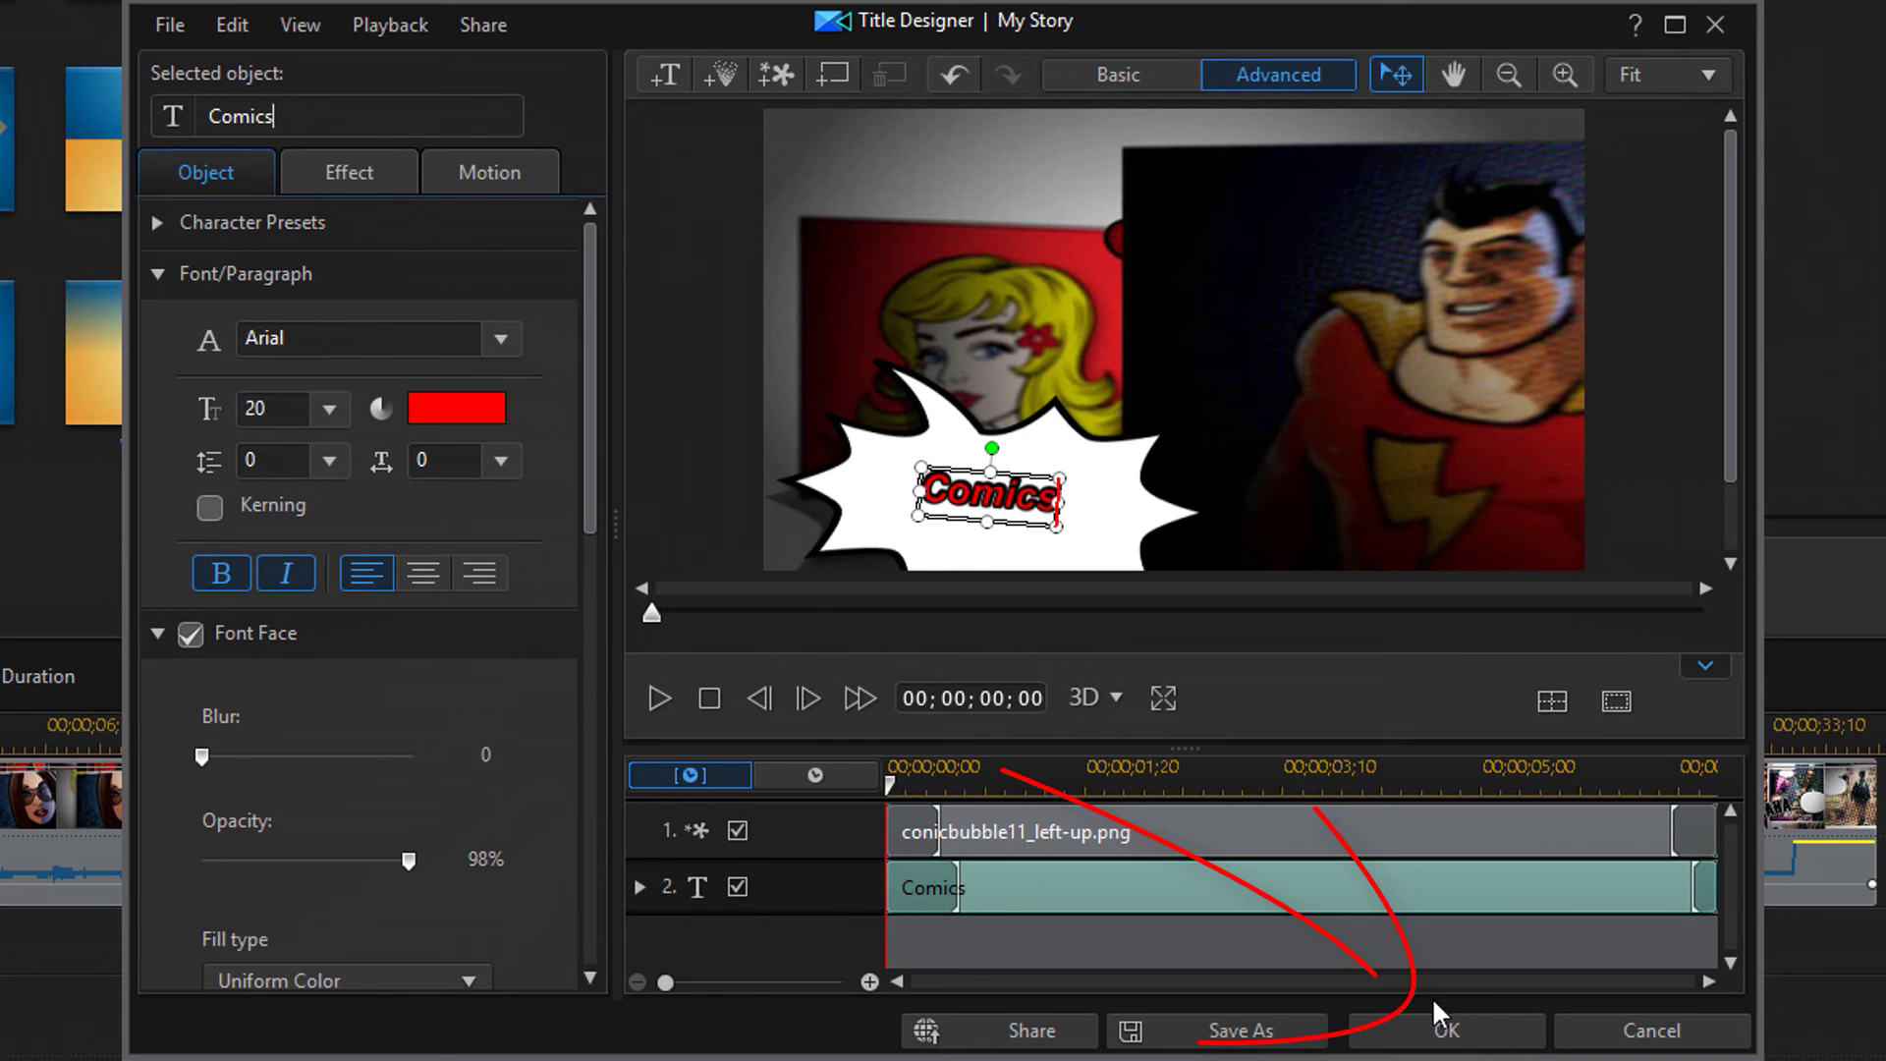
left_click(1442, 1029)
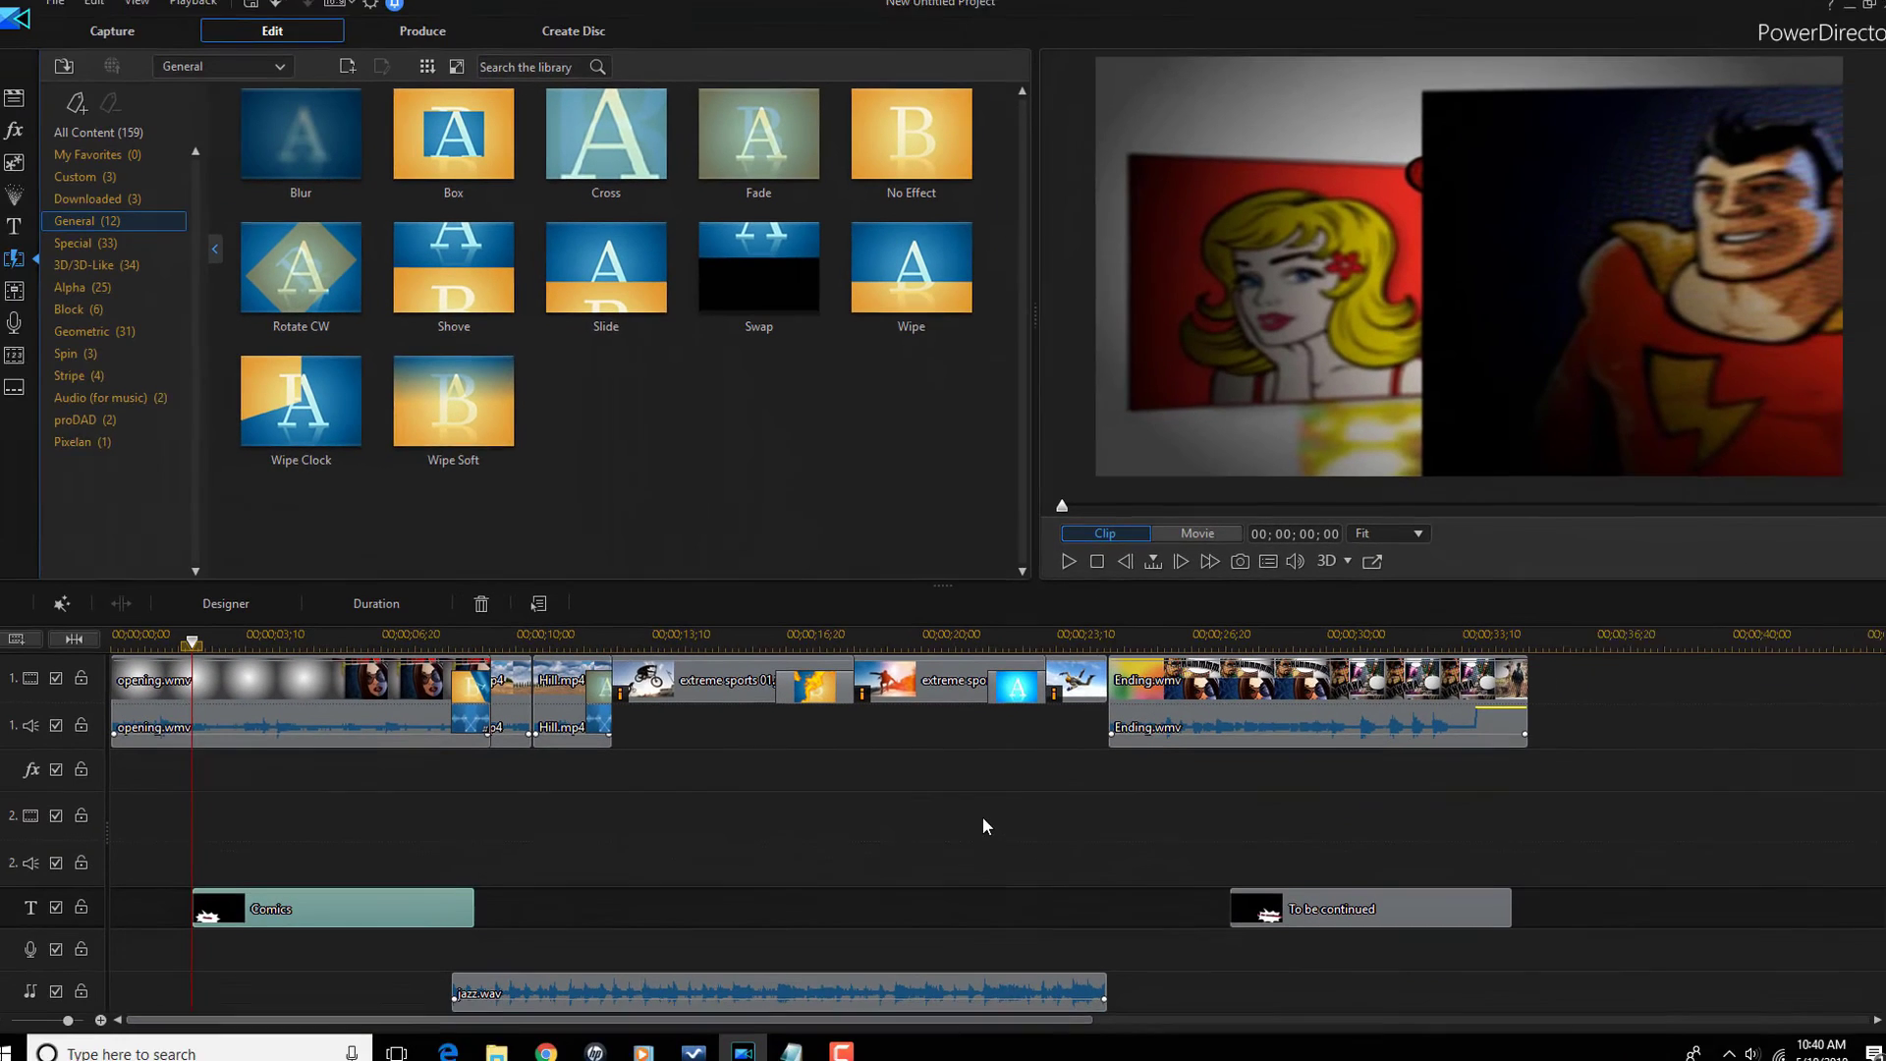
left_click(345, 637)
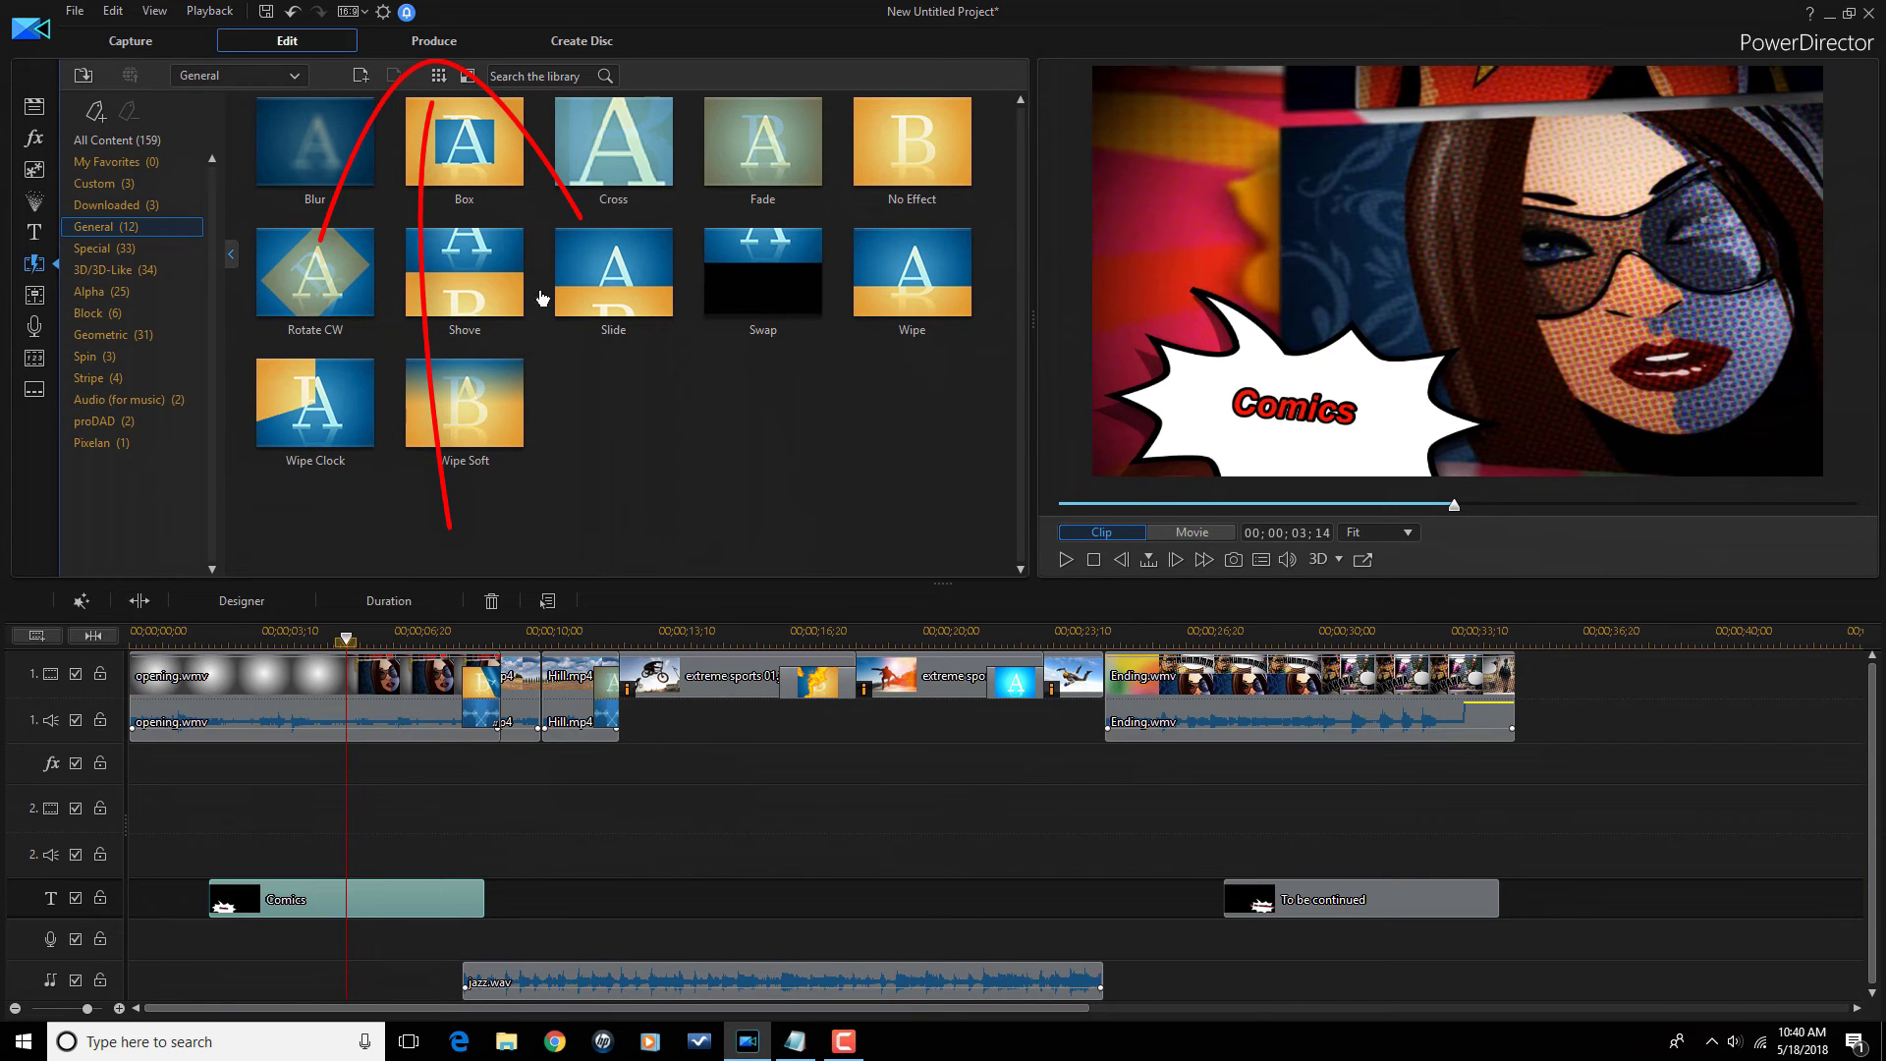
Switch to the Produce tab to set up the finished video.
left_click(420, 47)
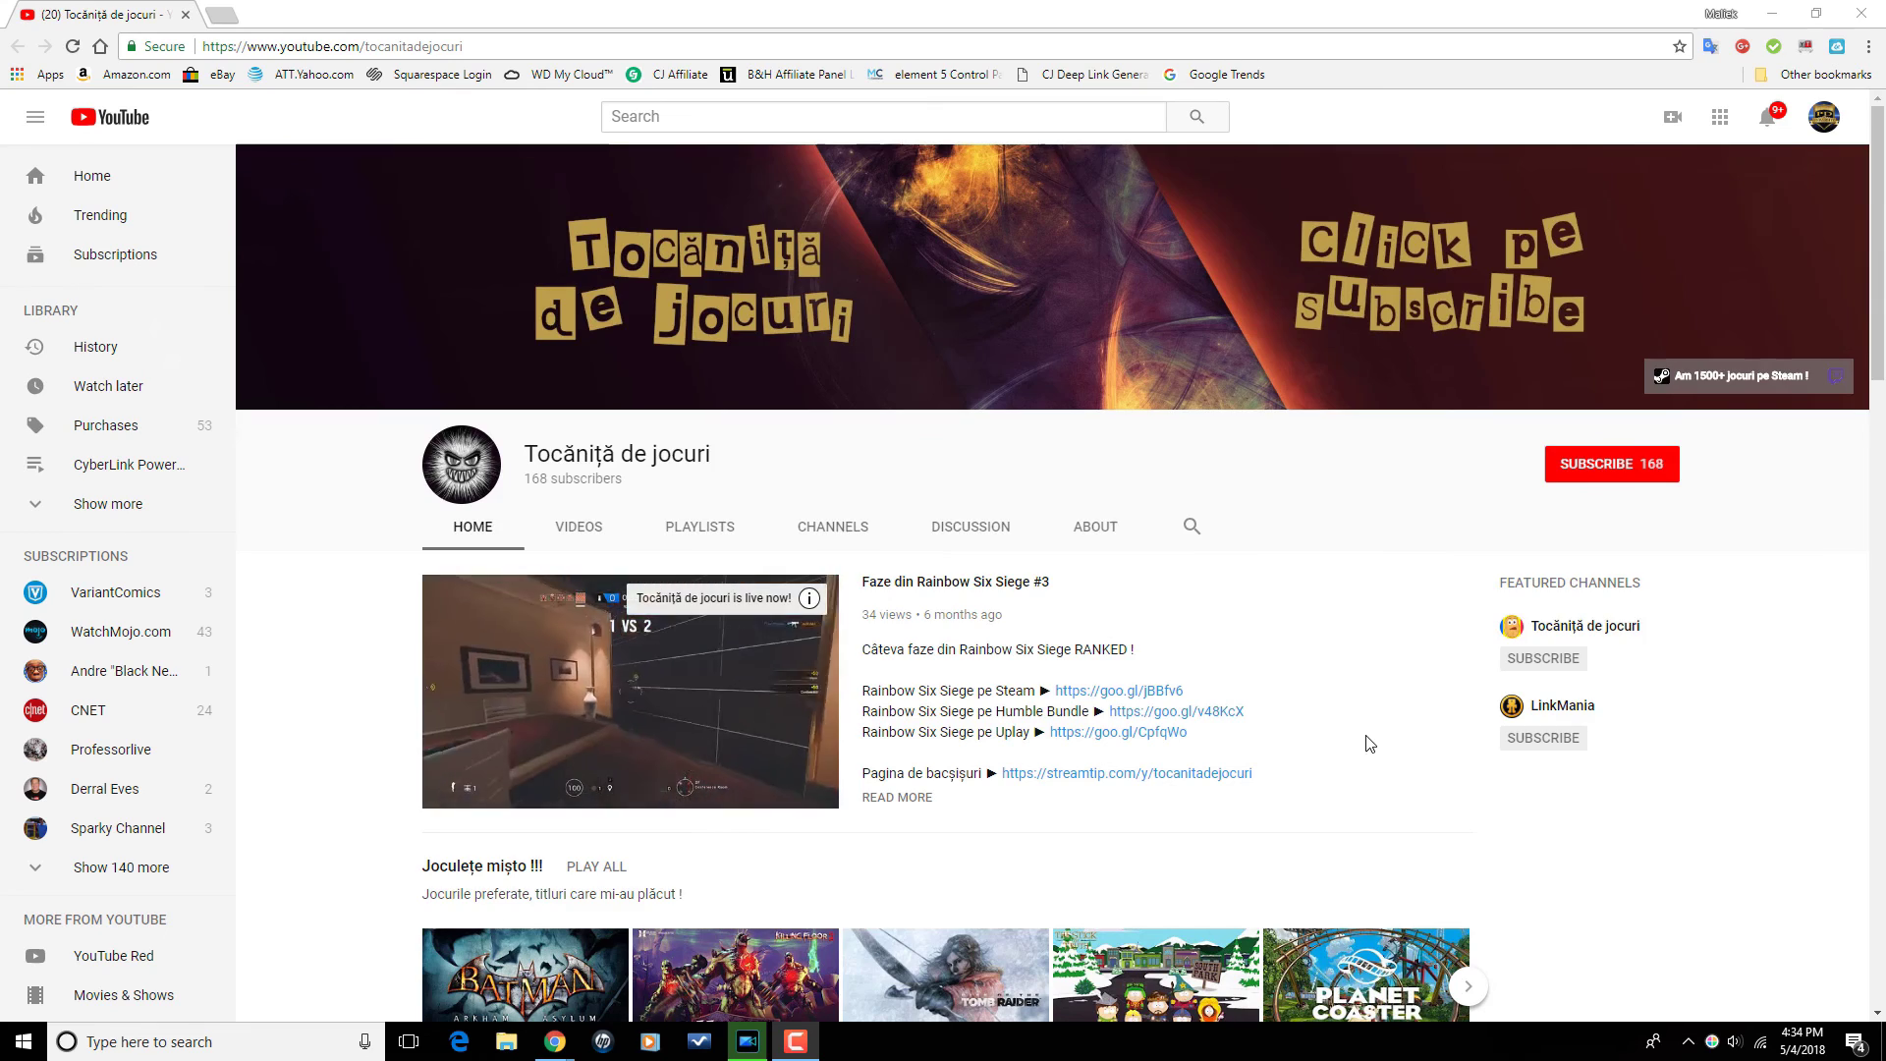
scroll(1370, 744, "down", 8)
scroll(1370, 744, "down", 9)
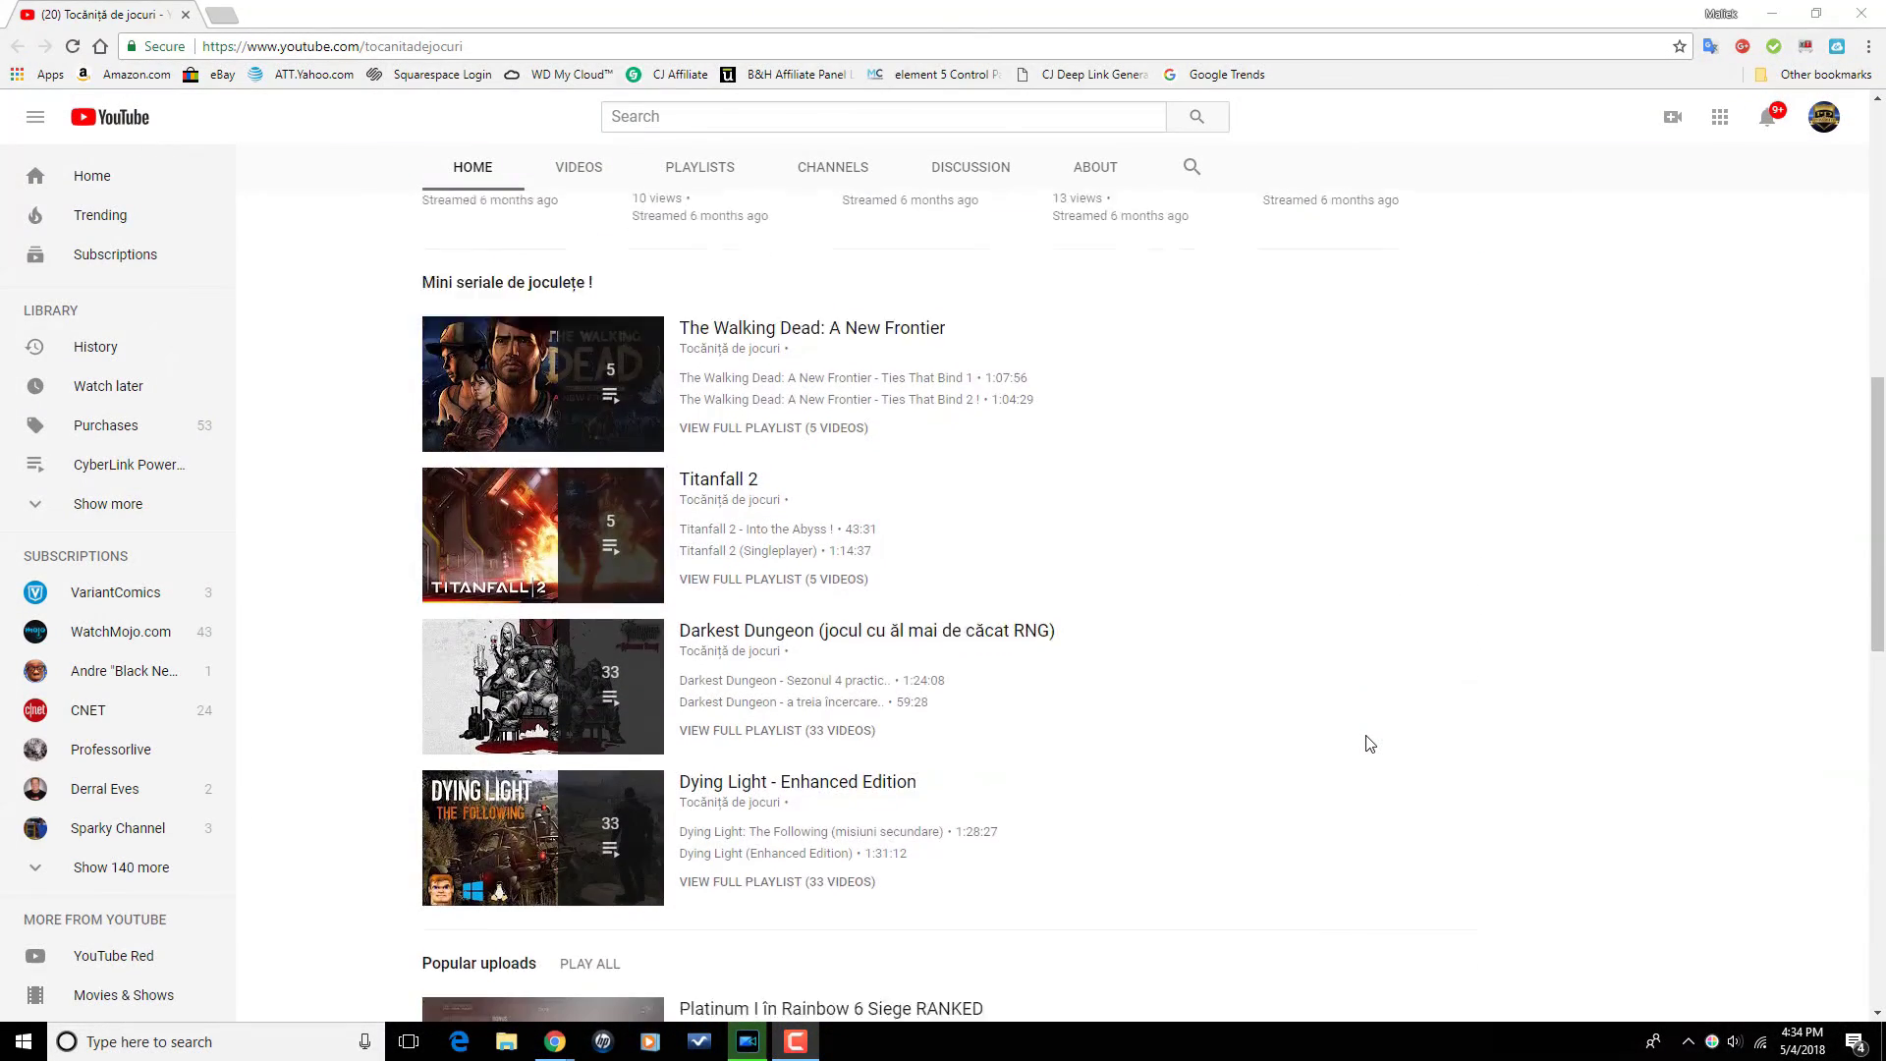
scroll(1370, 743, "down", 4)
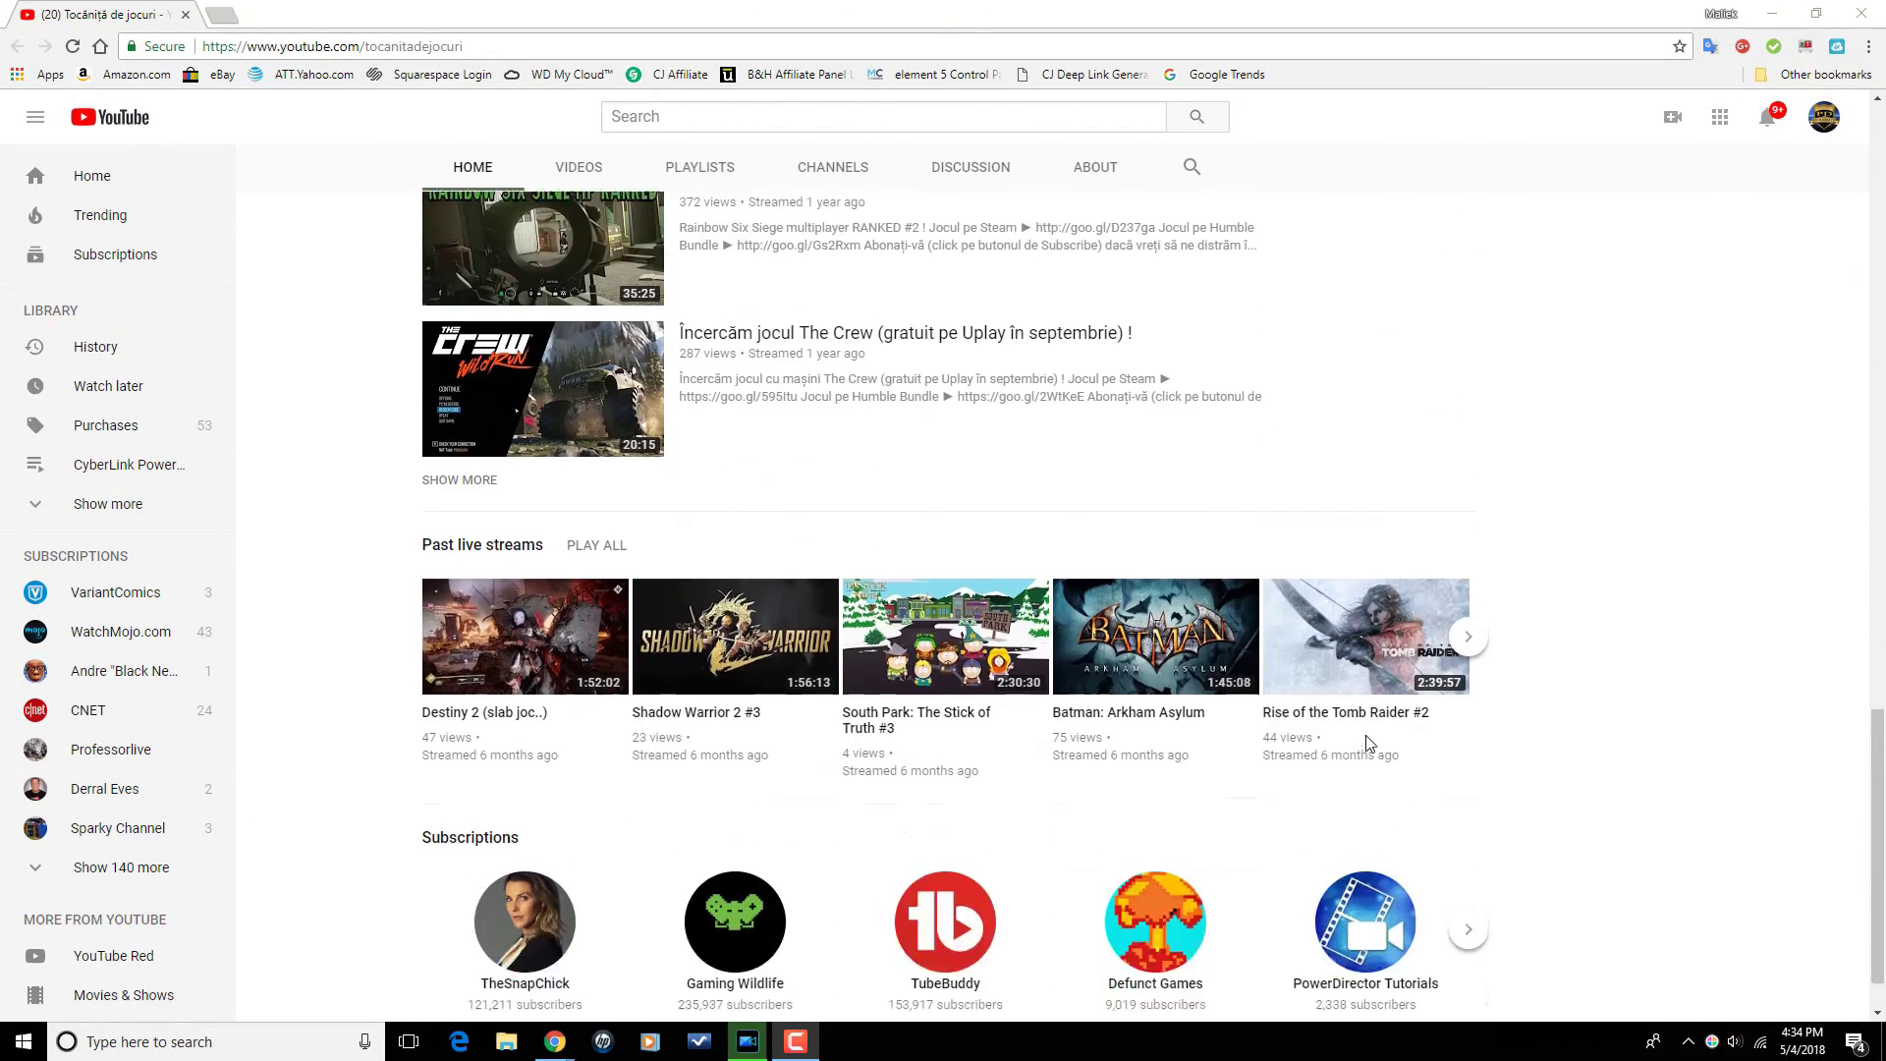
scroll(1371, 744, "up", 15)
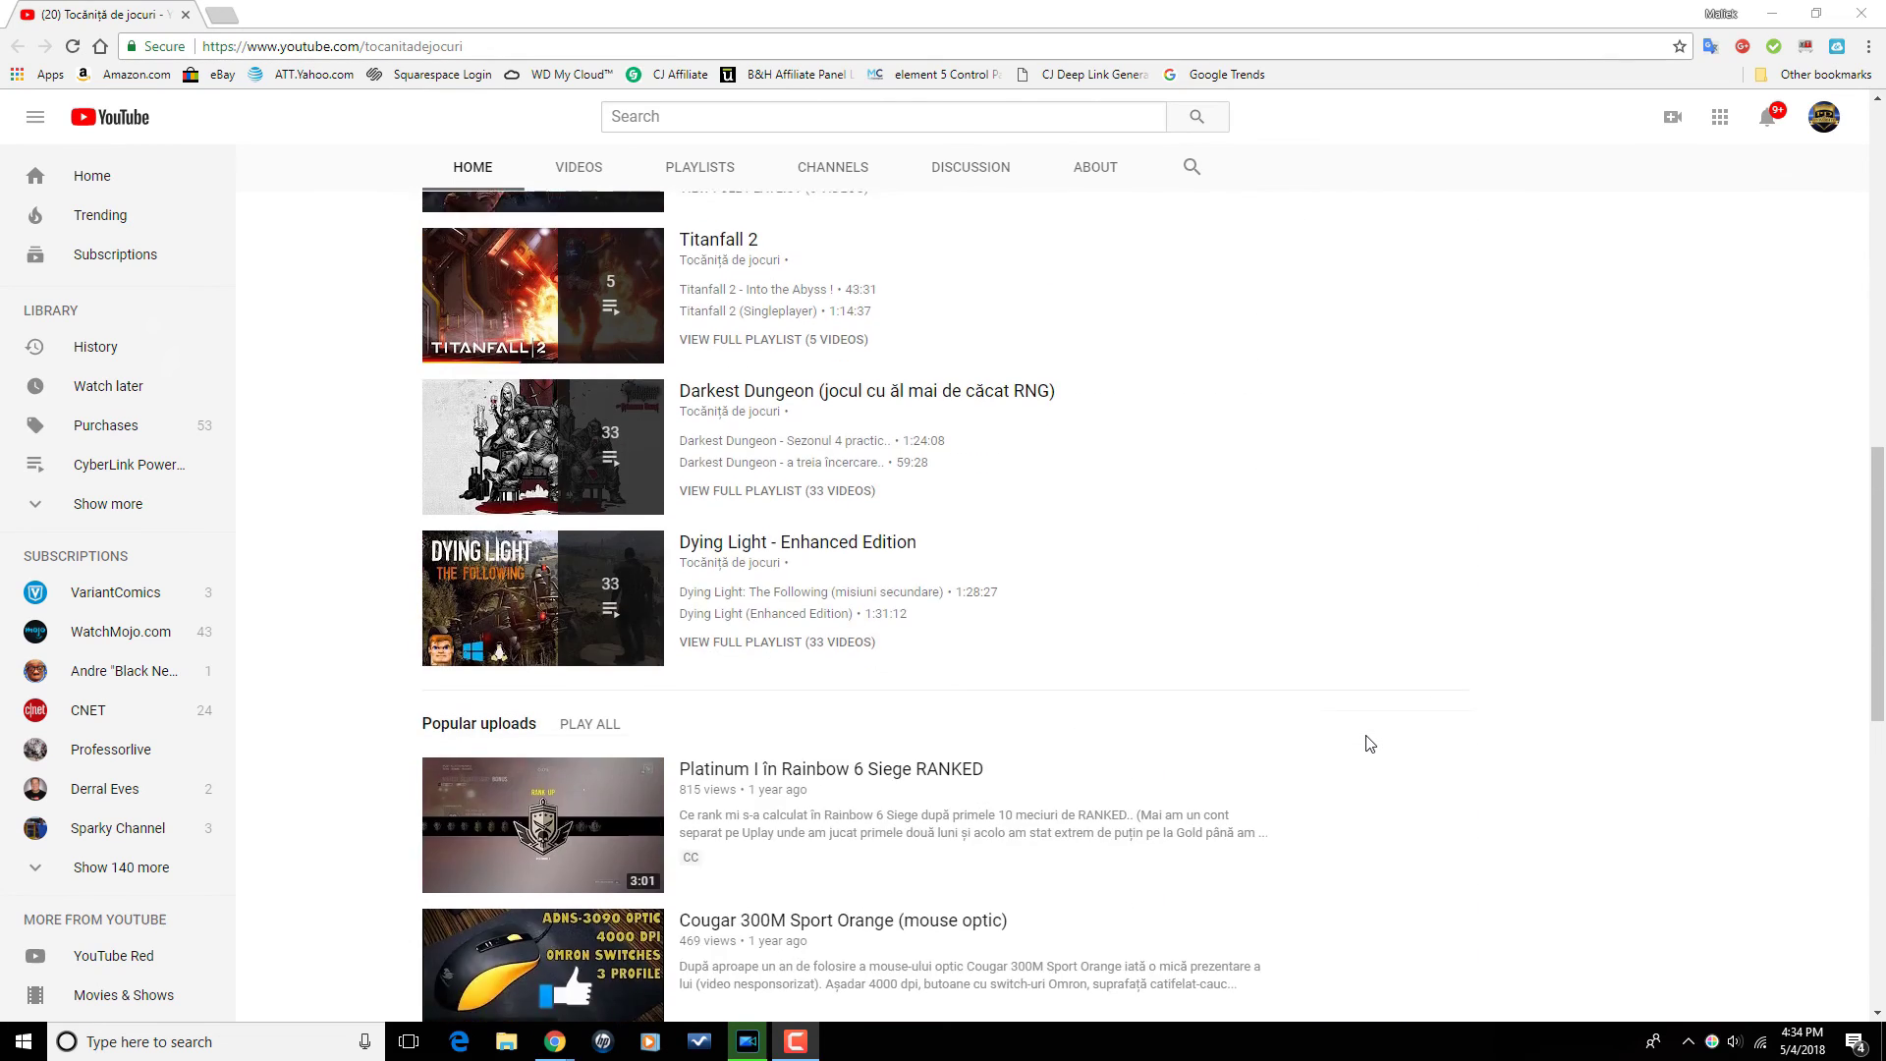
scroll(1370, 743, "up", 5)
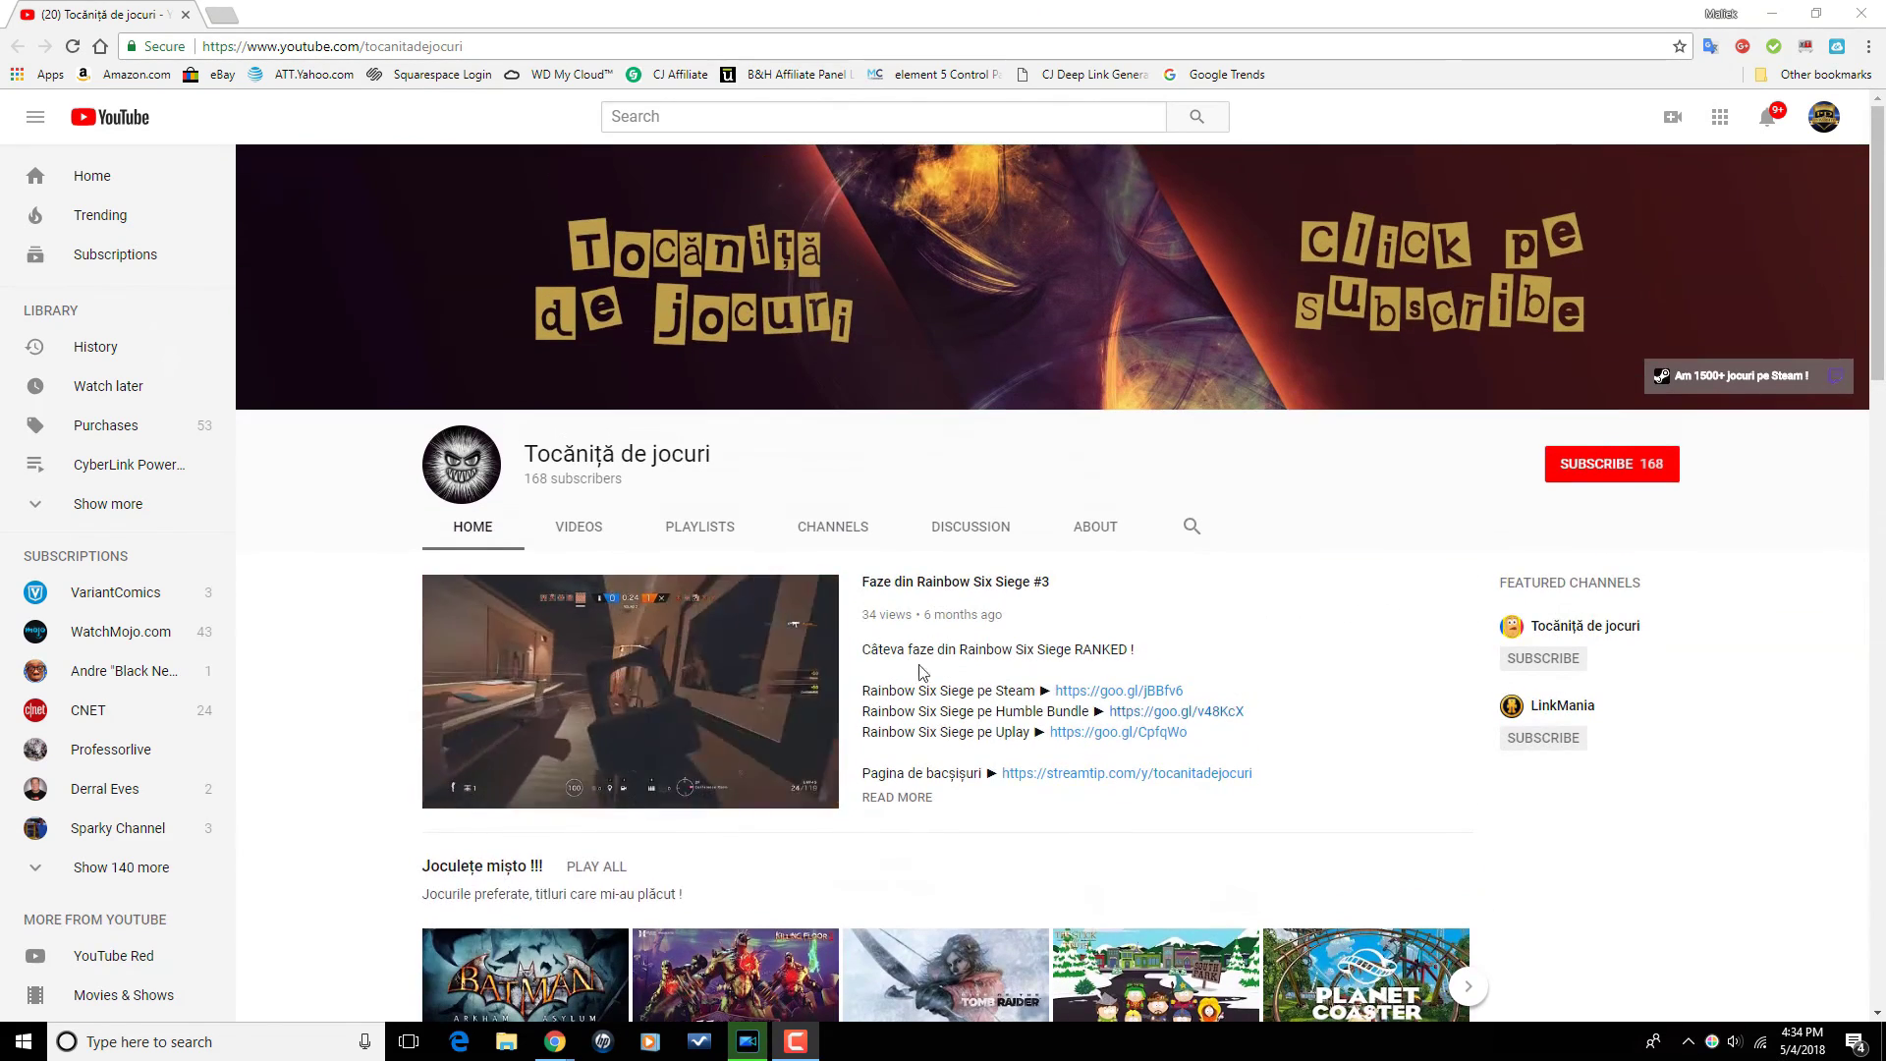